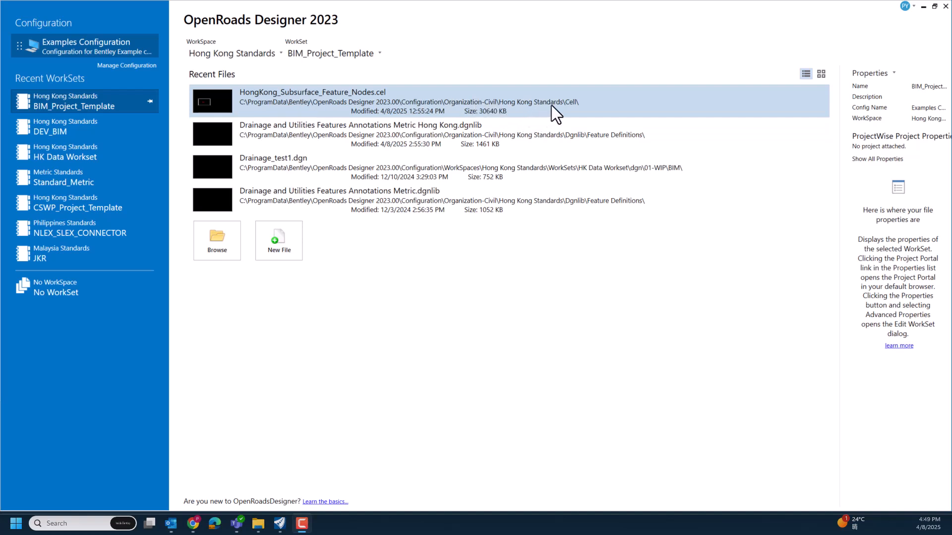
Step: Open HongKong_Subsurface_Feature_Nodes.cel, fit the view, and display its models list at the TELEDP entries
double_click(302, 100)
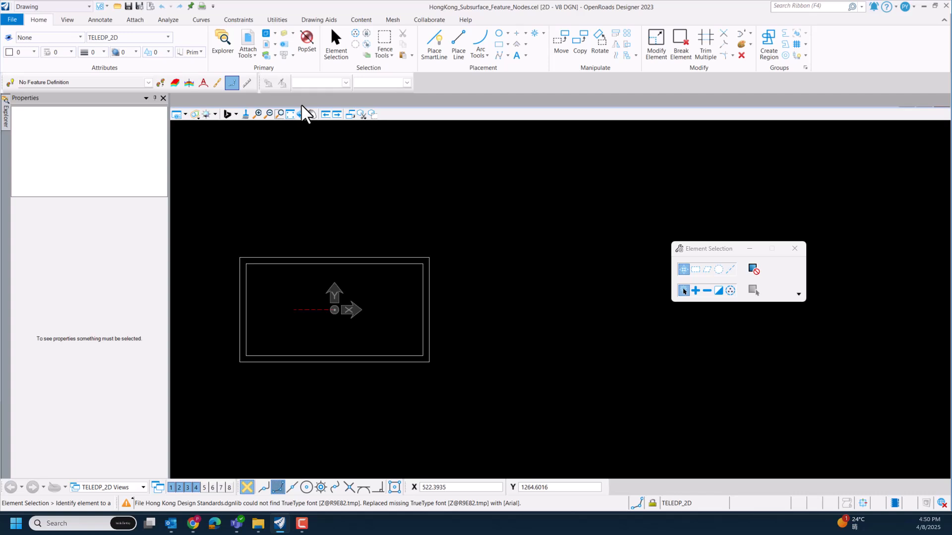
left_click(290, 114)
left_click(267, 34)
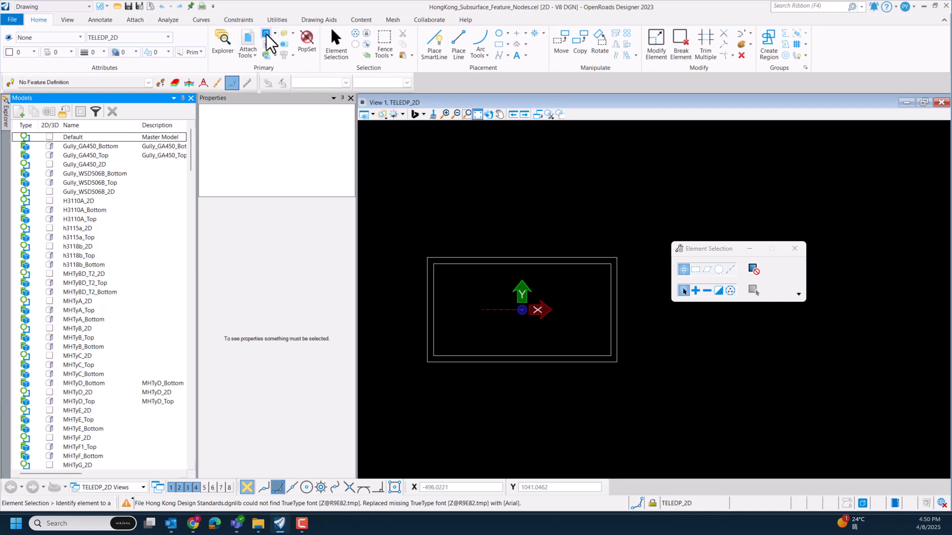
scroll(125, 198, "down", 13)
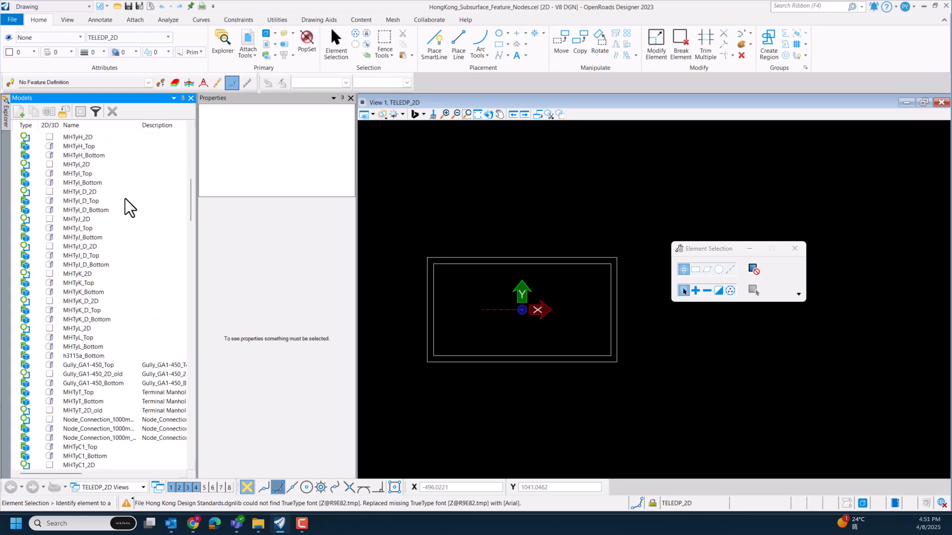
scroll(124, 198, "down", 20)
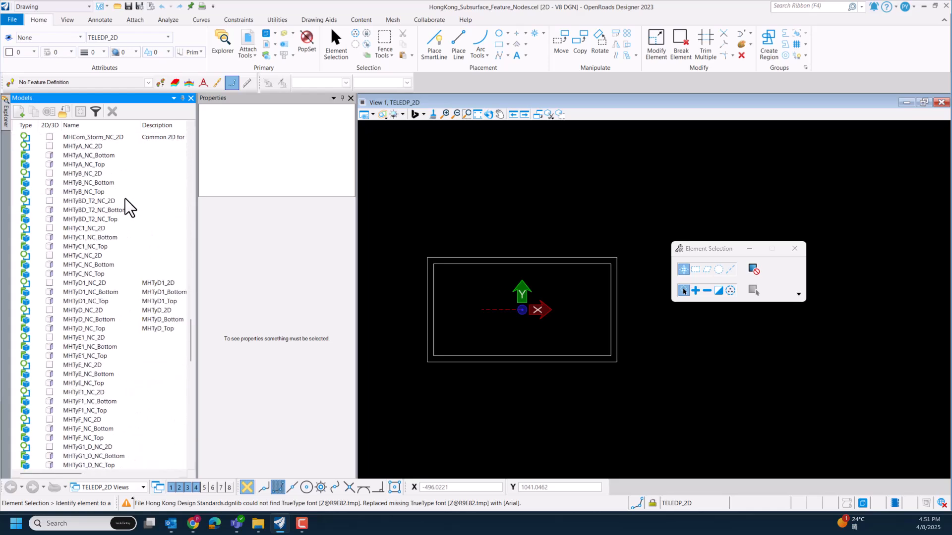
scroll(125, 198, "down", 20)
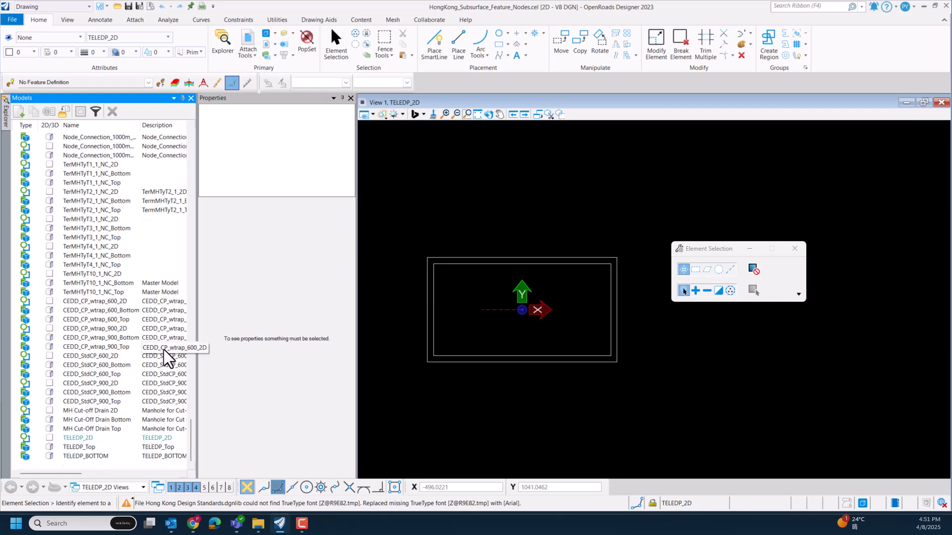
Step: Start a copy of the TELEDP_2D model and name it TELEDP_1.5x1.5_2D
right_click(88, 438)
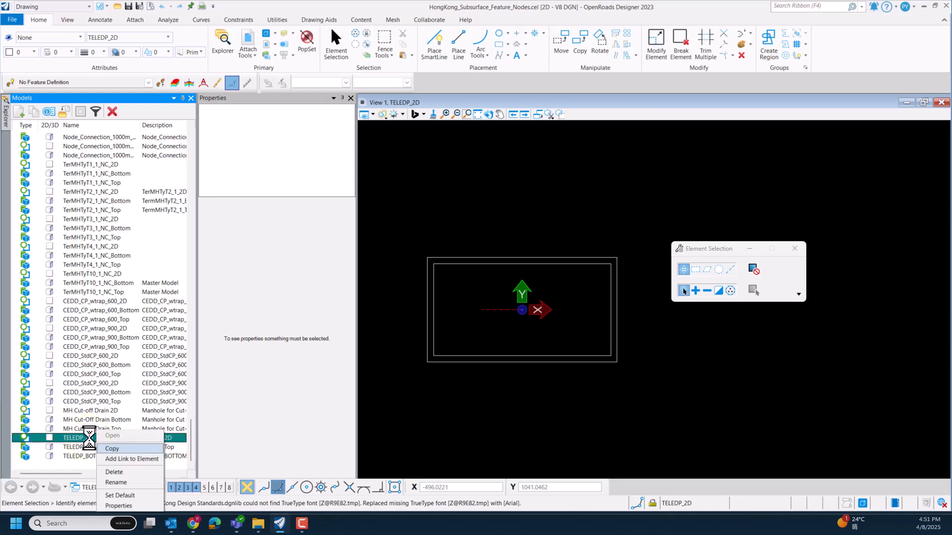
left_click(132, 449)
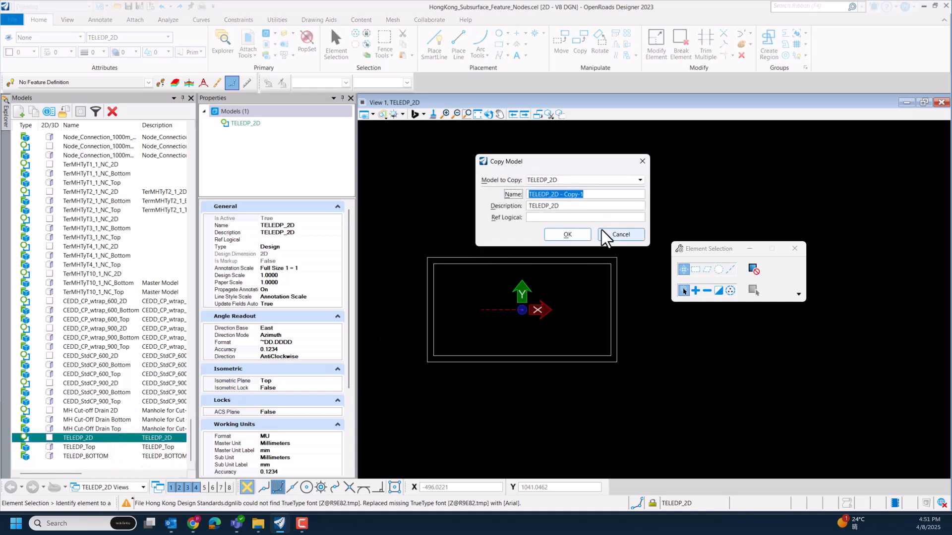
left_click(601, 194)
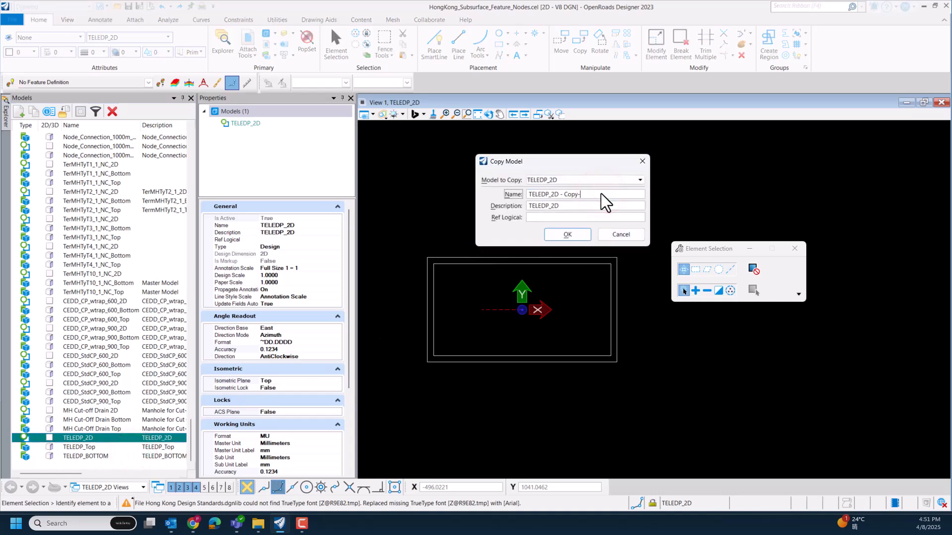
key("BackSpace")
key("BackSpace")
key("BackSpace")
key("BackSpace")
key("BackSpace")
key("BackSpace")
key("BackSpace")
type("1.5x1.")
Step: Reuse the new model name TELEDP_1.5x1.5_2D as the description and create the copy
left_click_drag(596, 193, 517, 190)
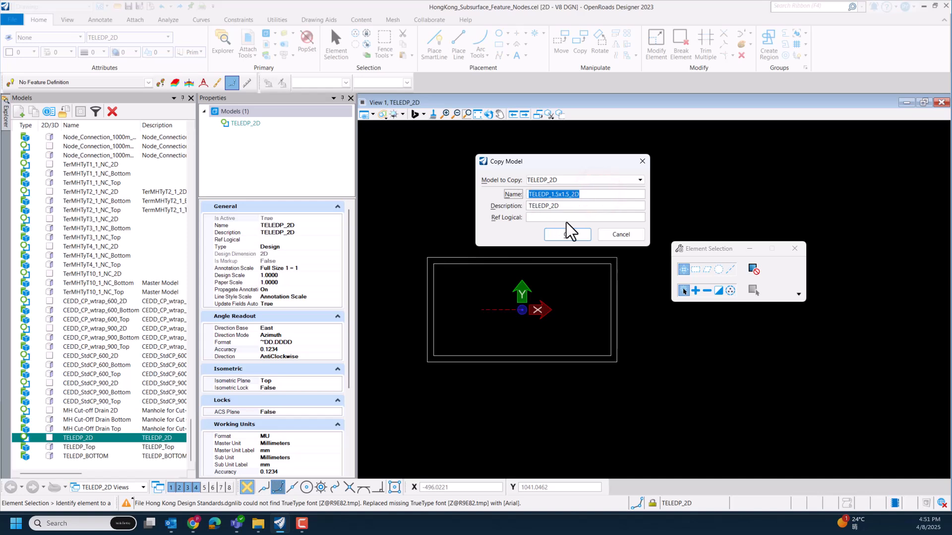
left_click_drag(572, 209, 522, 209)
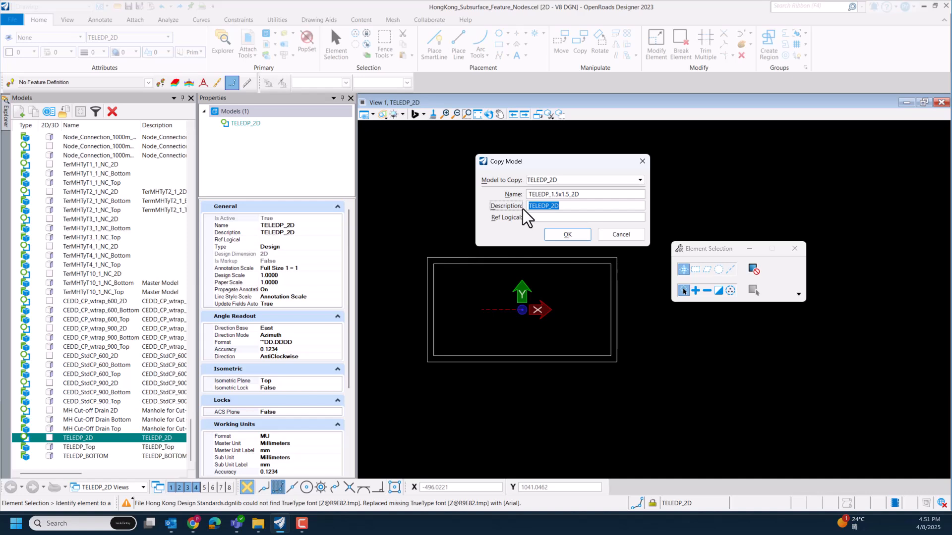
key("ctrl+v")
left_click(569, 237)
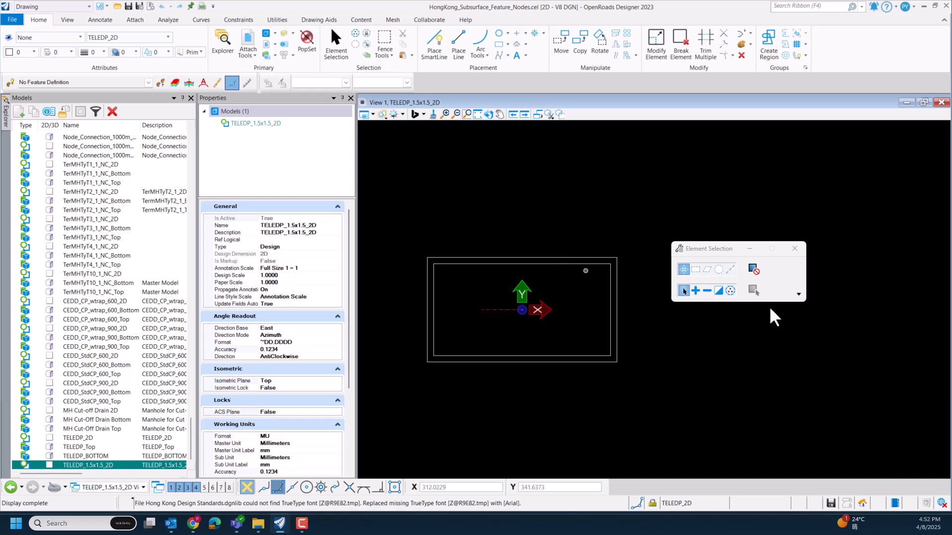
Step: Examine the properties of the Construction class elements and the inner rectangle in the copied model, leaving nothing selected
left_click(798, 294)
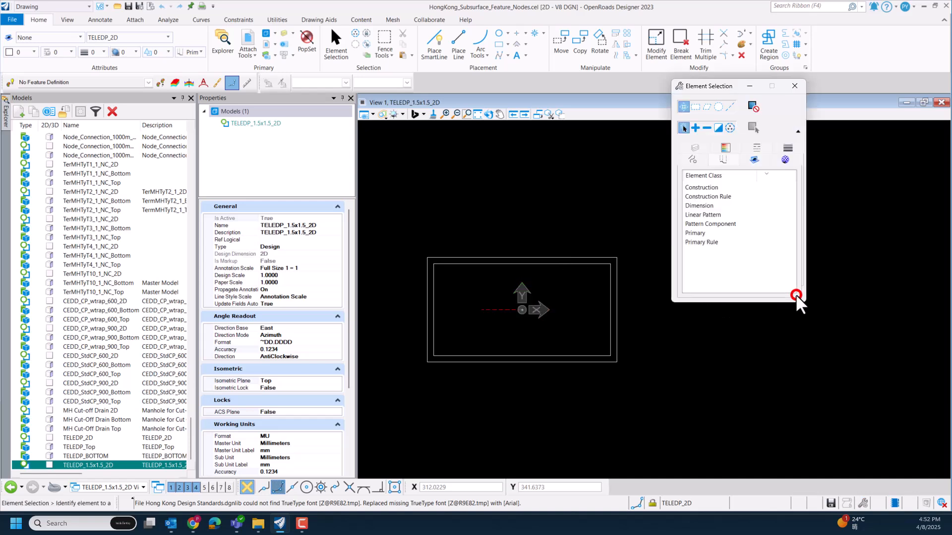
left_click(710, 189)
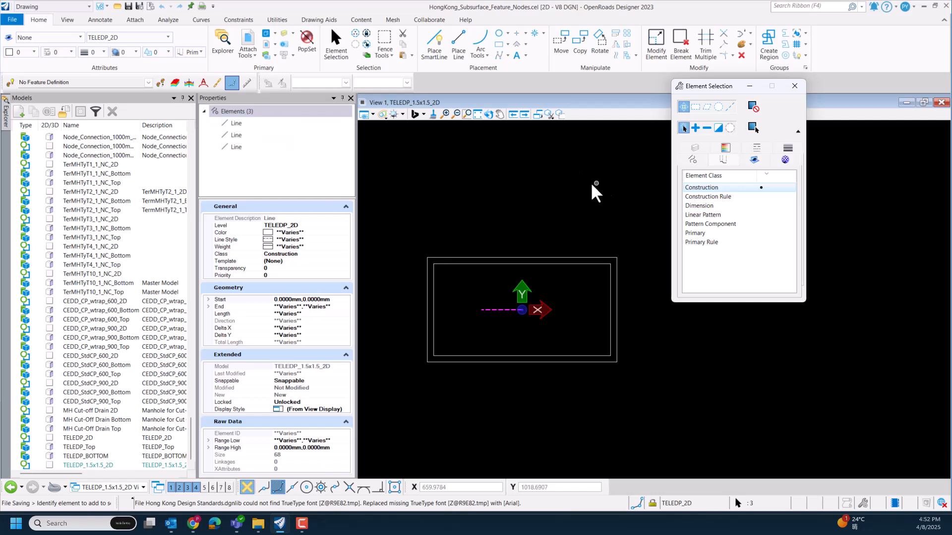
left_click(573, 187)
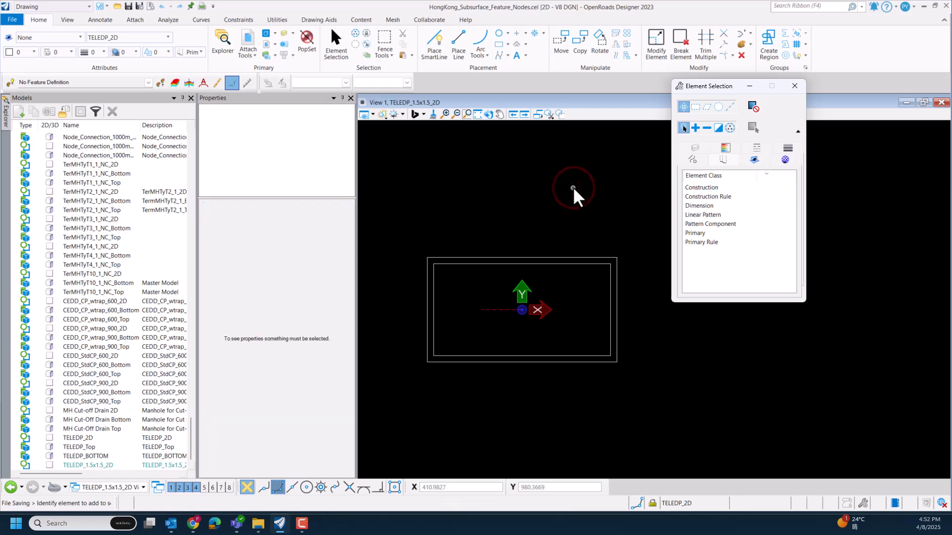
left_click(488, 264)
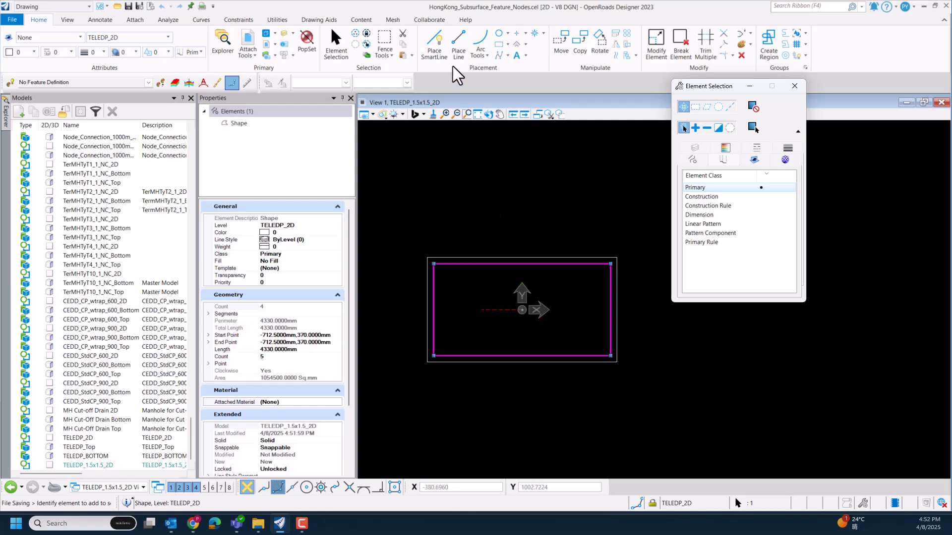
key("Escape")
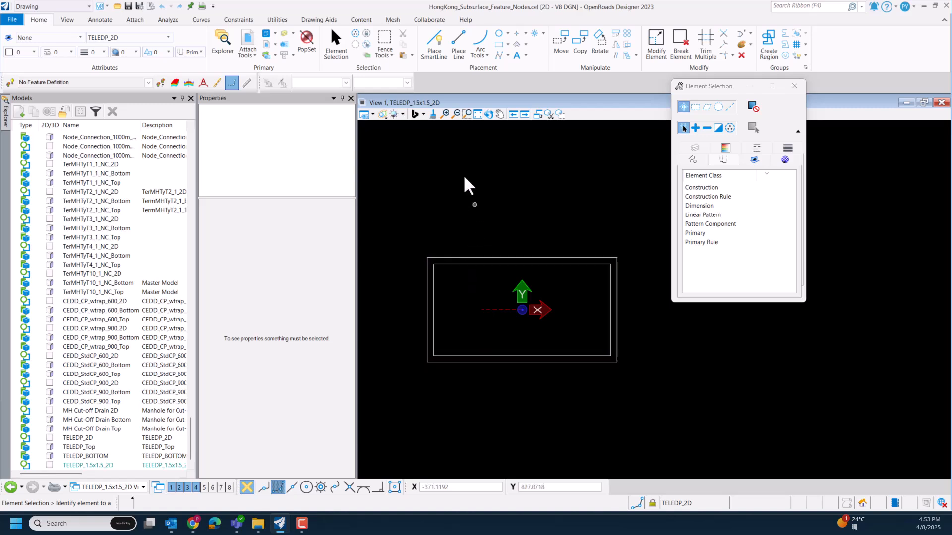
Step: Begin a SmartLine with its first vertex at X -750, Y 750 mm from the origin, using 1500/2 for each offset
left_click(436, 44)
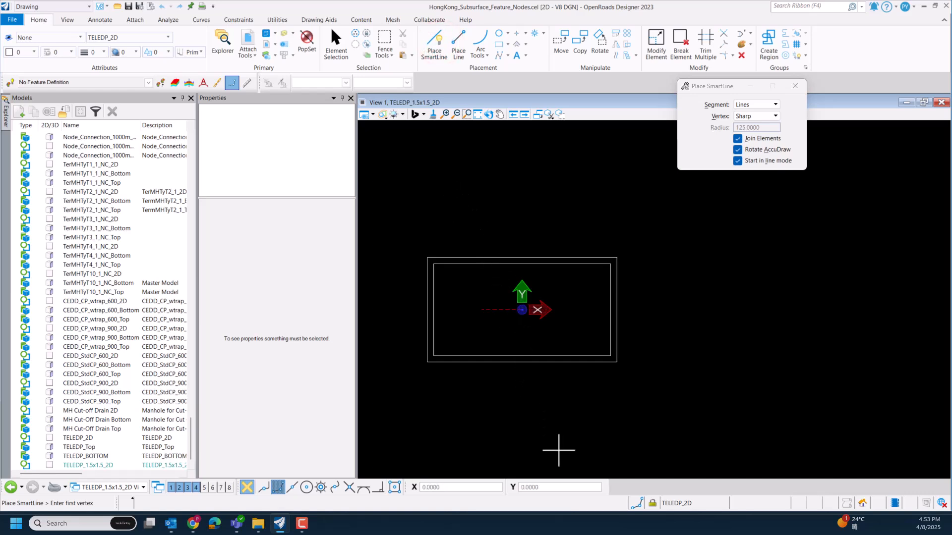
left_click(557, 487)
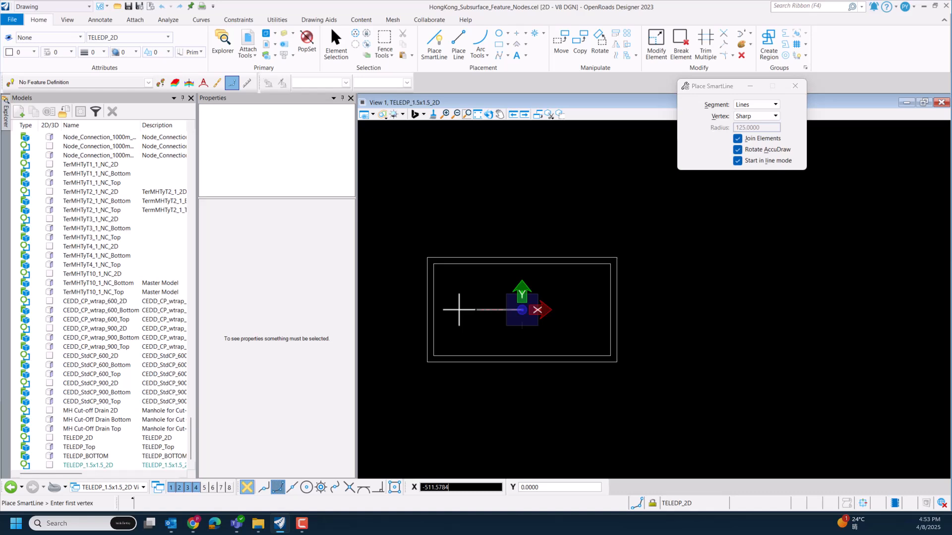
type("1500")
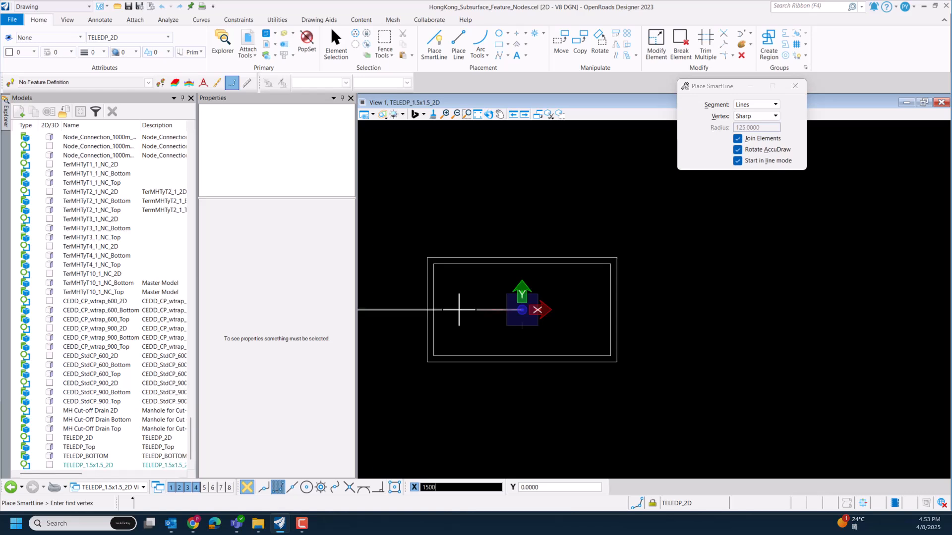
key("slash")
type("2")
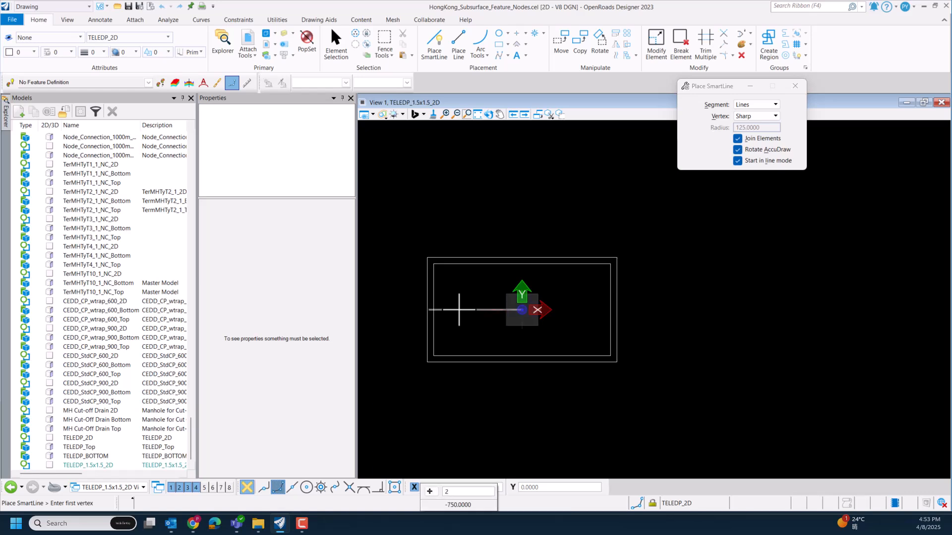
key("Return")
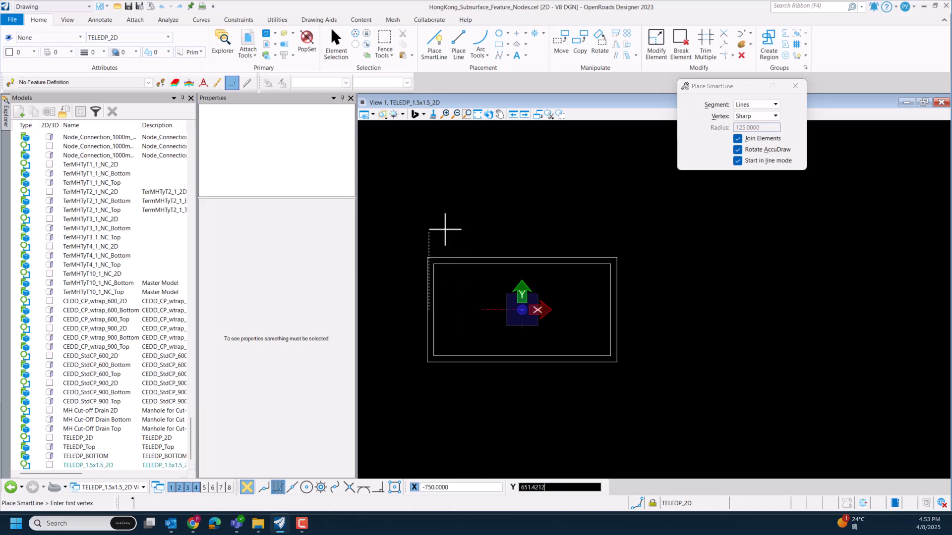
type("1500")
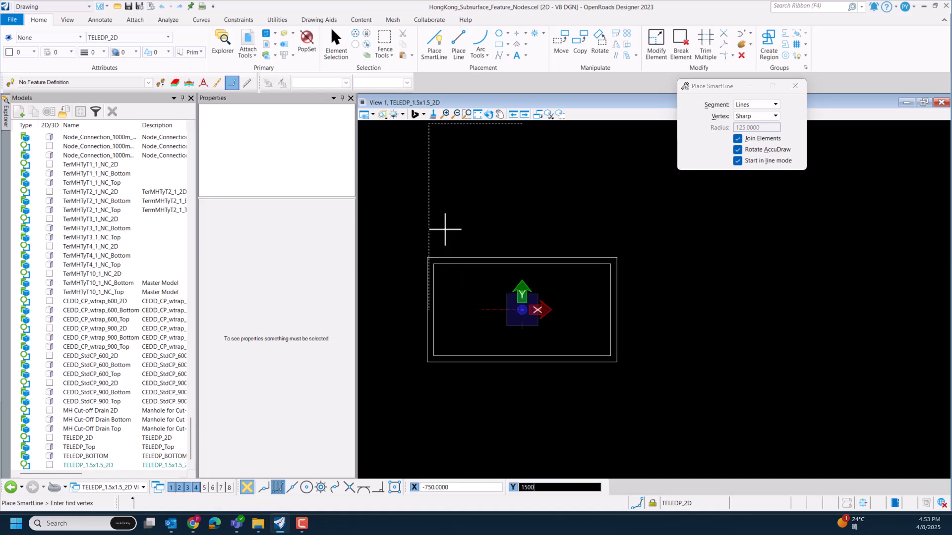
key("slash")
type("2")
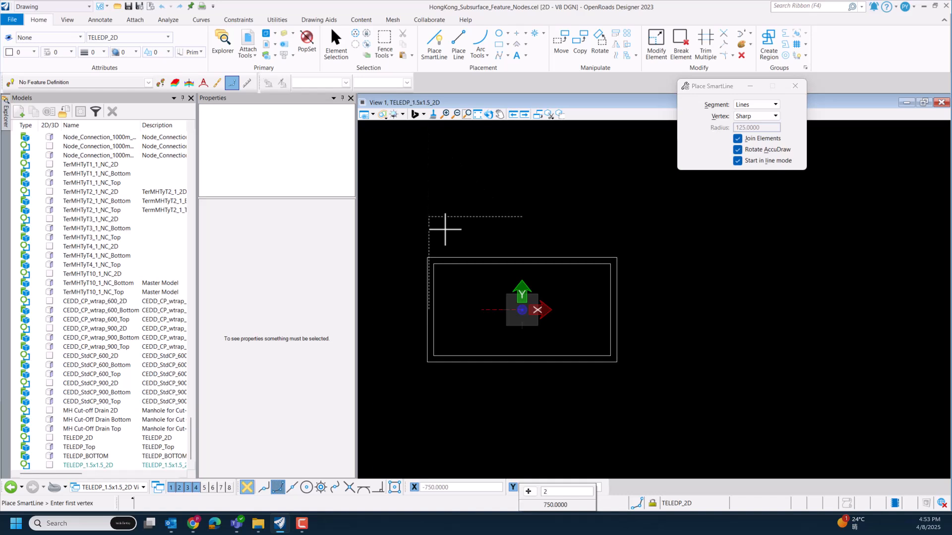
key("Return")
left_click(445, 229)
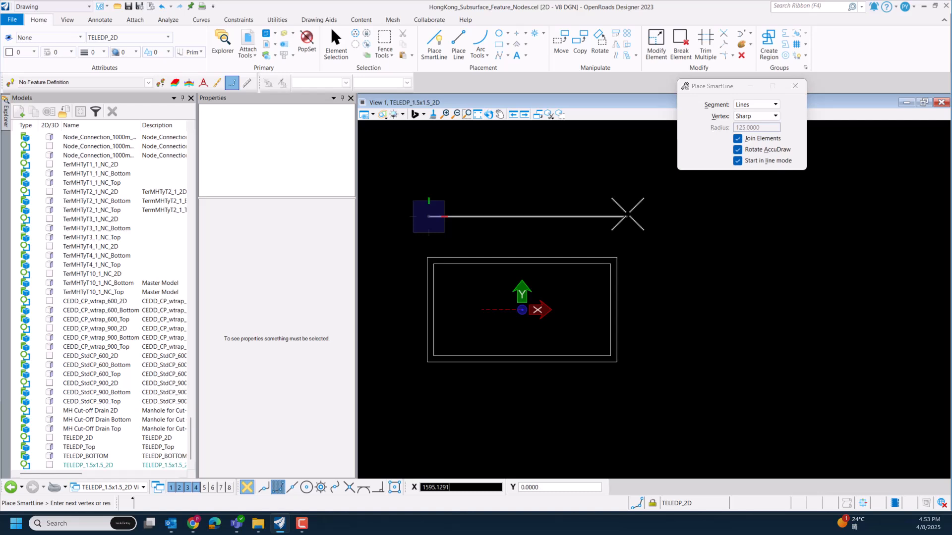
Step: Complete the SmartLine as a closed 1500 x 1500 mm square centred on the origin and refresh the view
type("1500")
left_click(626, 214)
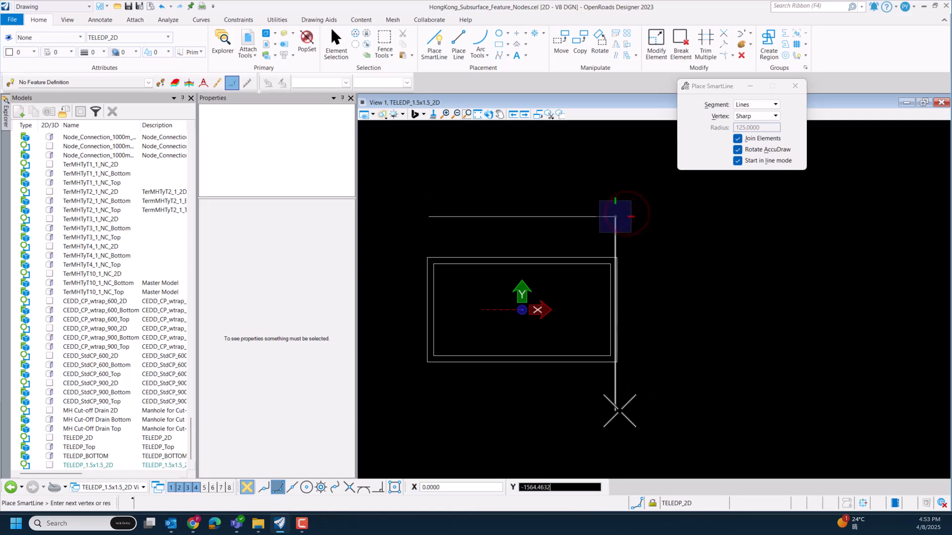
type("1500")
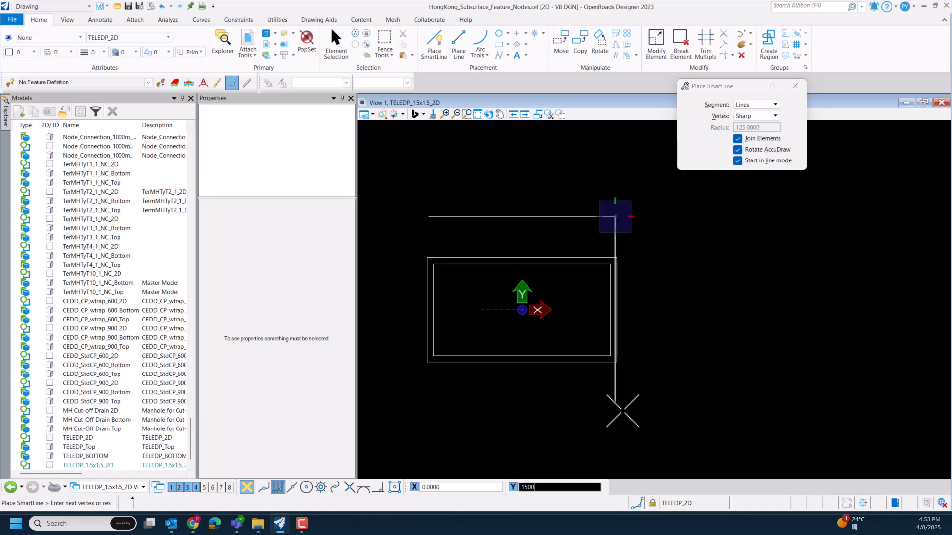
left_click(619, 404)
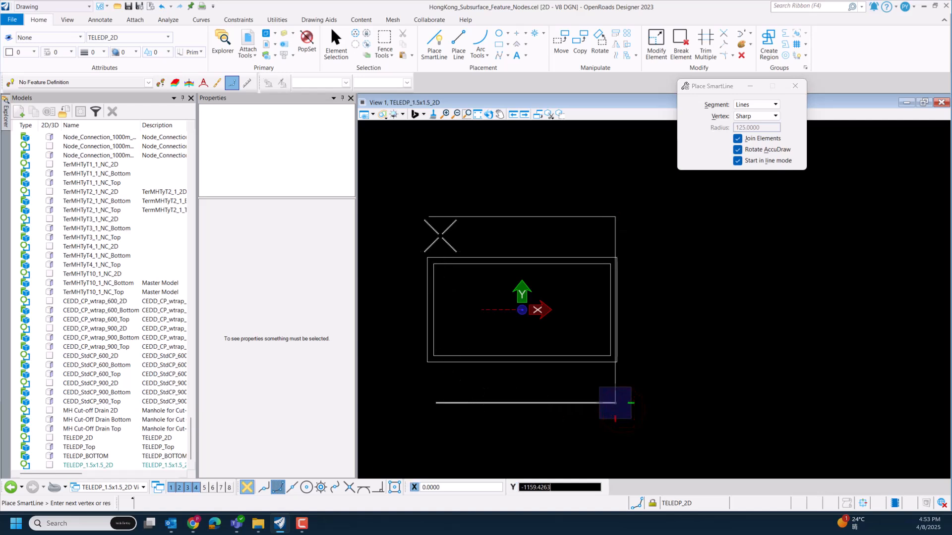
left_click(430, 218)
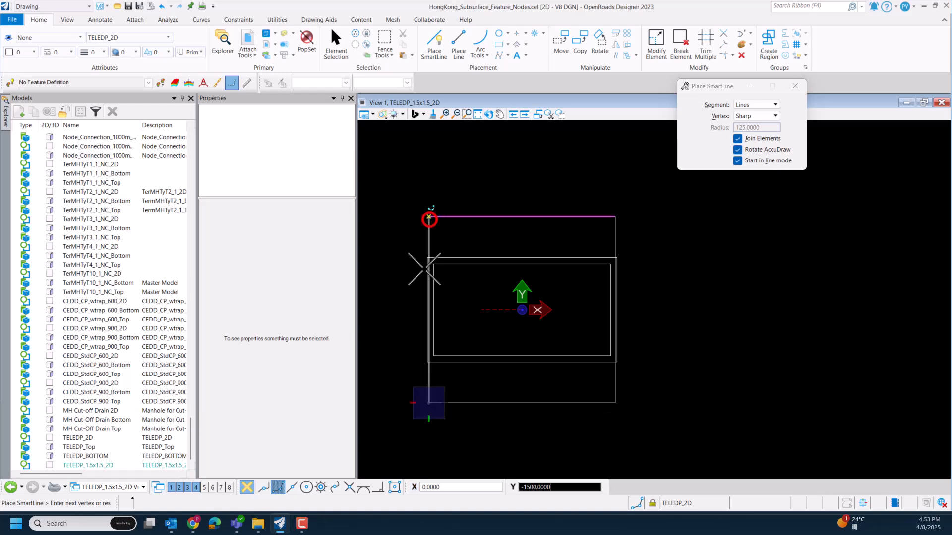
left_click(429, 218)
left_click(428, 217)
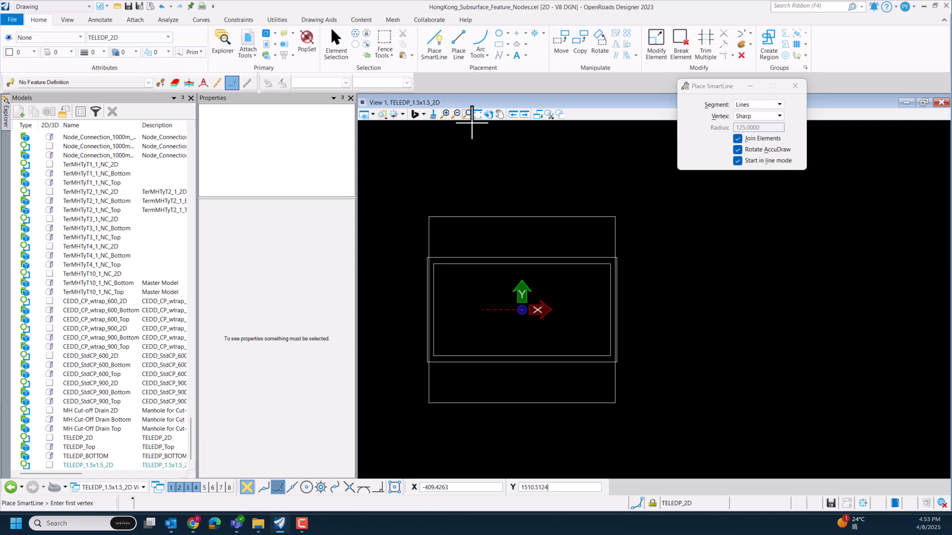
left_click(435, 115)
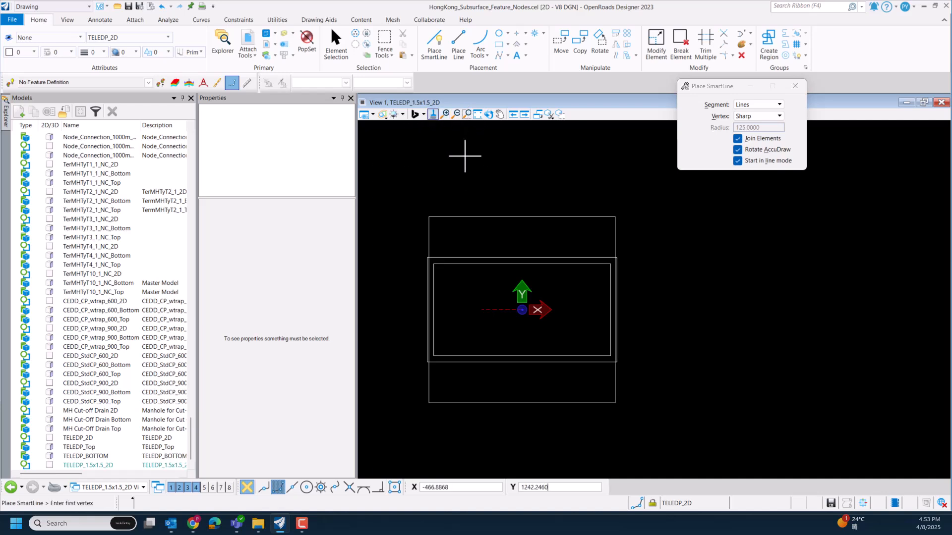
Step: Make a parallel copy of the new square 50 mm to the inside with mitered corners, and end the command
left_click(618, 56)
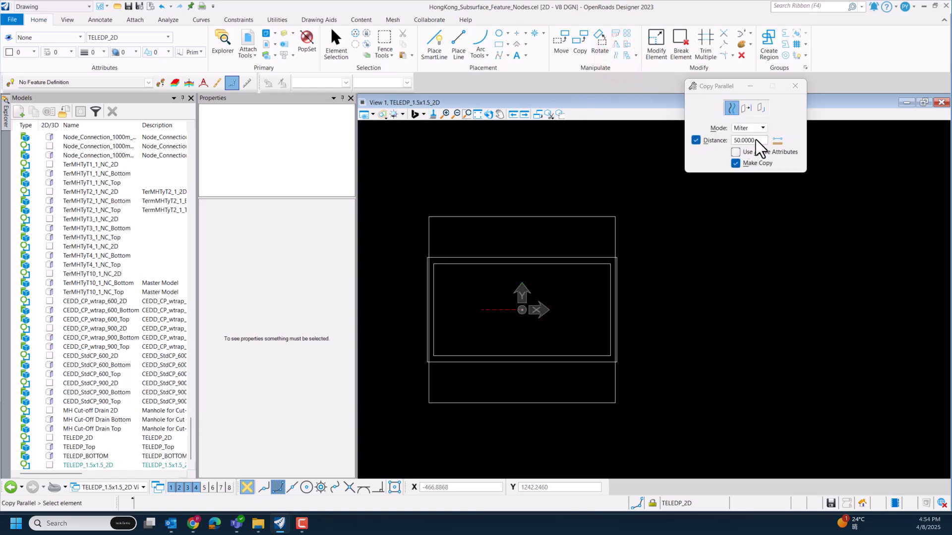
double_click(755, 140)
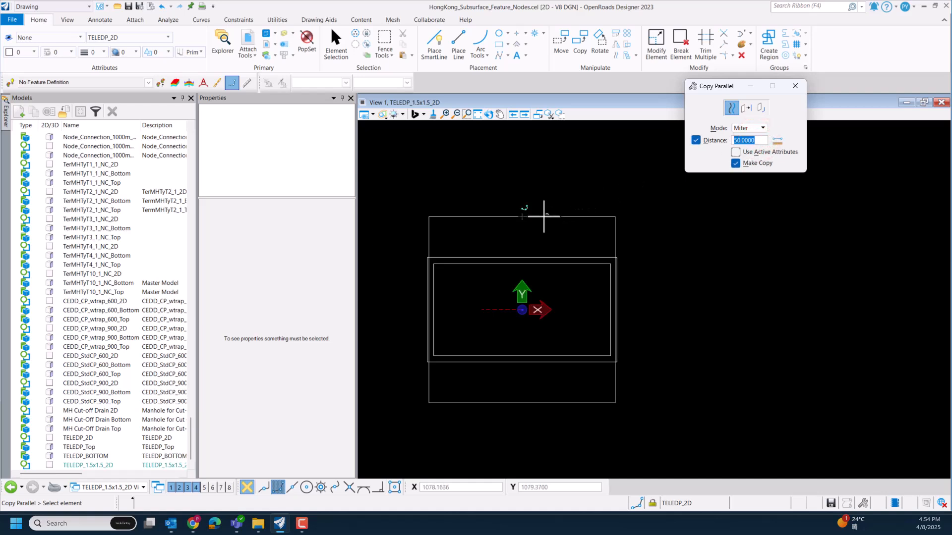
left_click(525, 217)
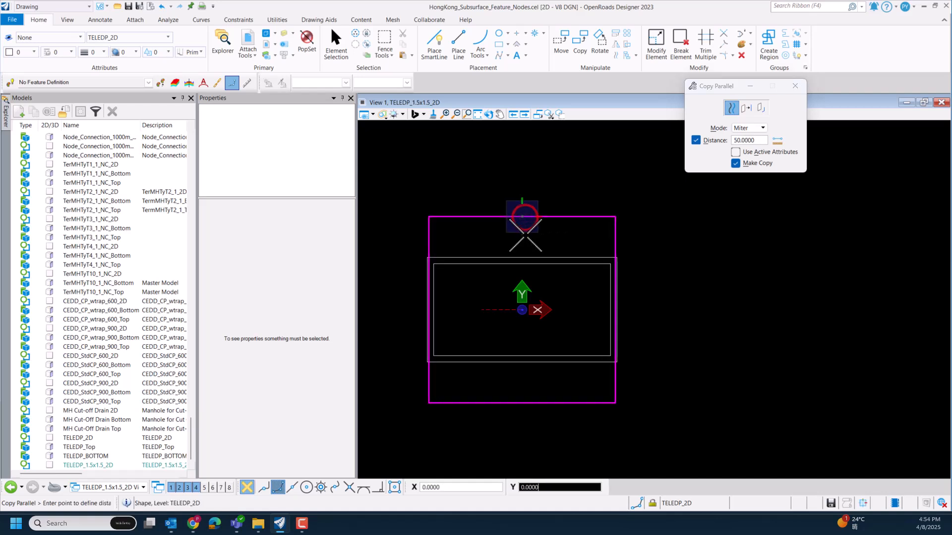
left_click(526, 228)
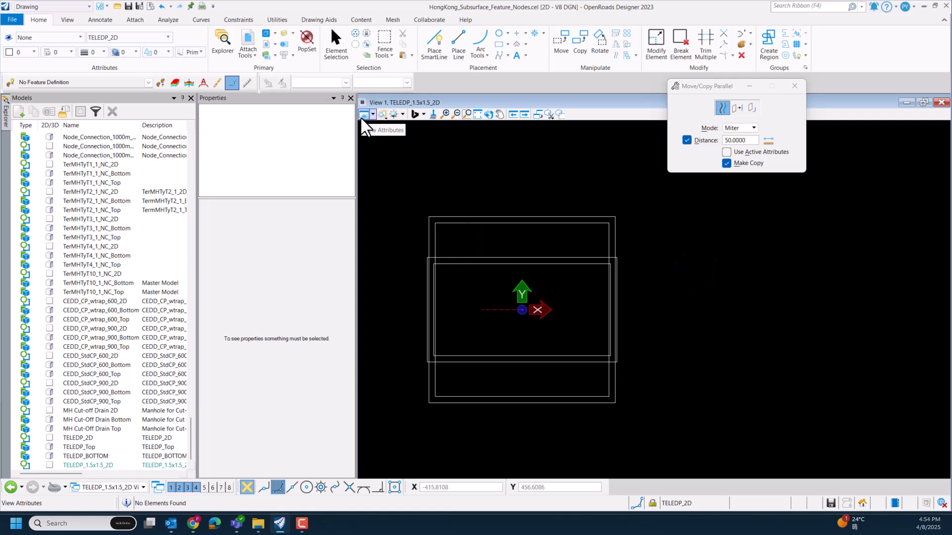
left_click(342, 45)
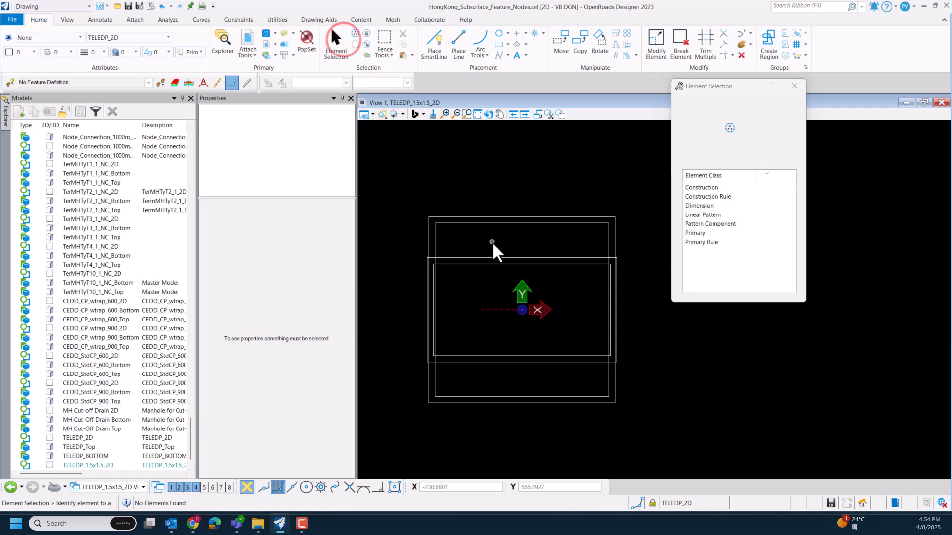
Step: Delete the two old rectangular shapes, keeping only the new concentric squares, and save the file
left_click_drag(492, 243, 483, 269)
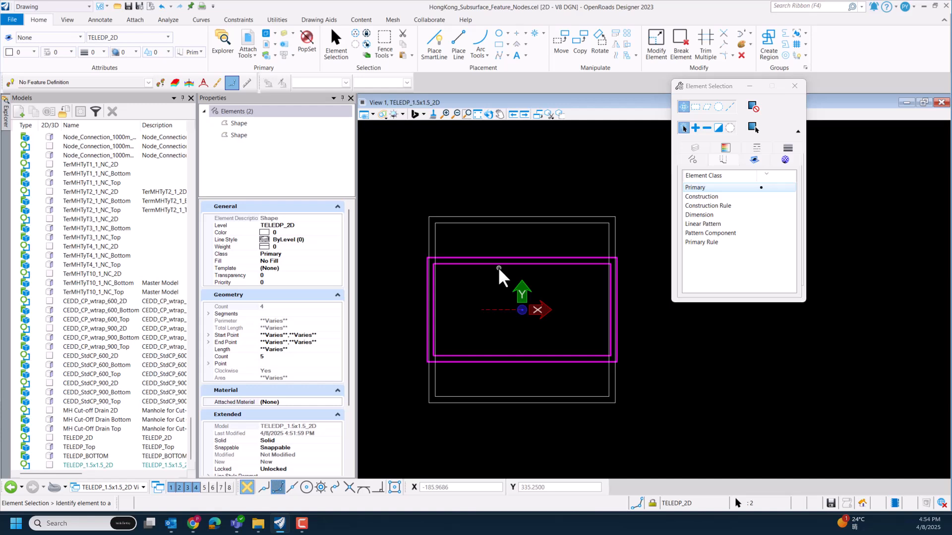
key("Delete")
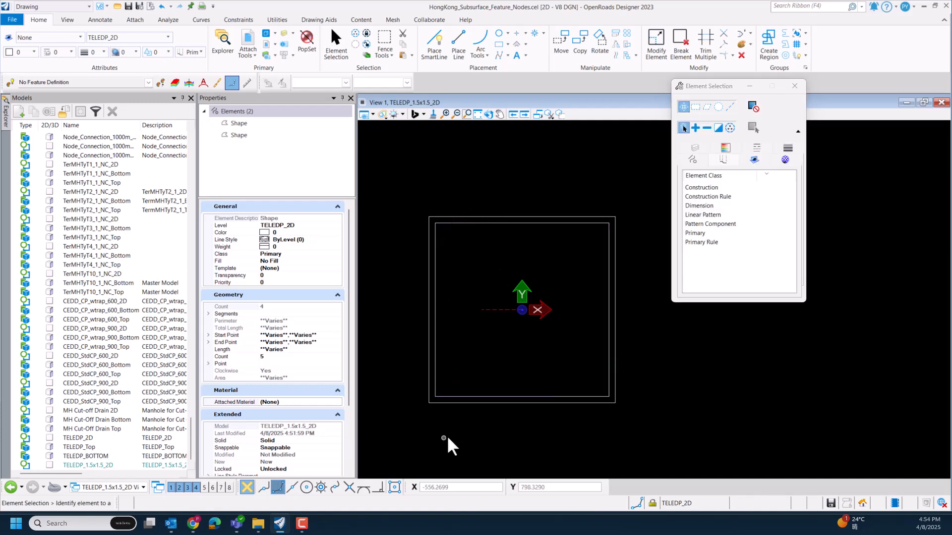
left_click(452, 200)
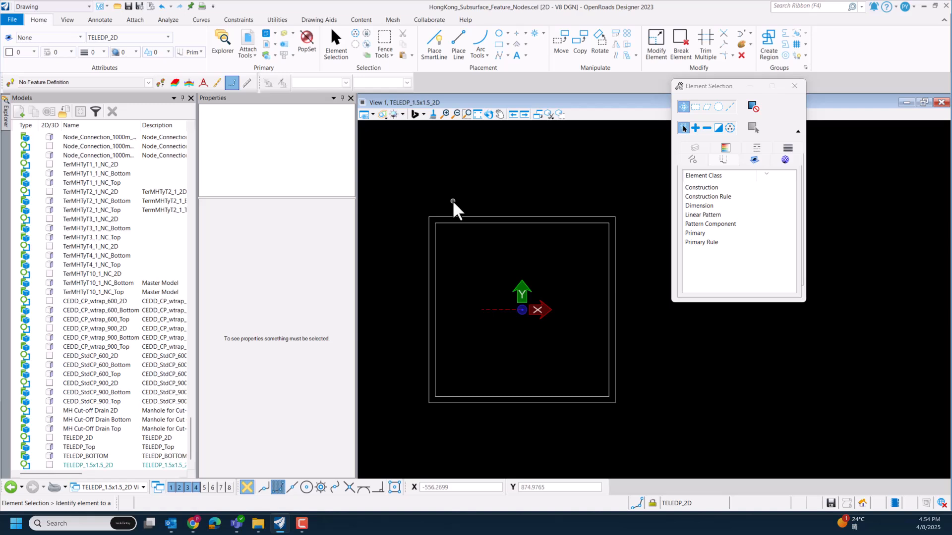
key("ctrl+s")
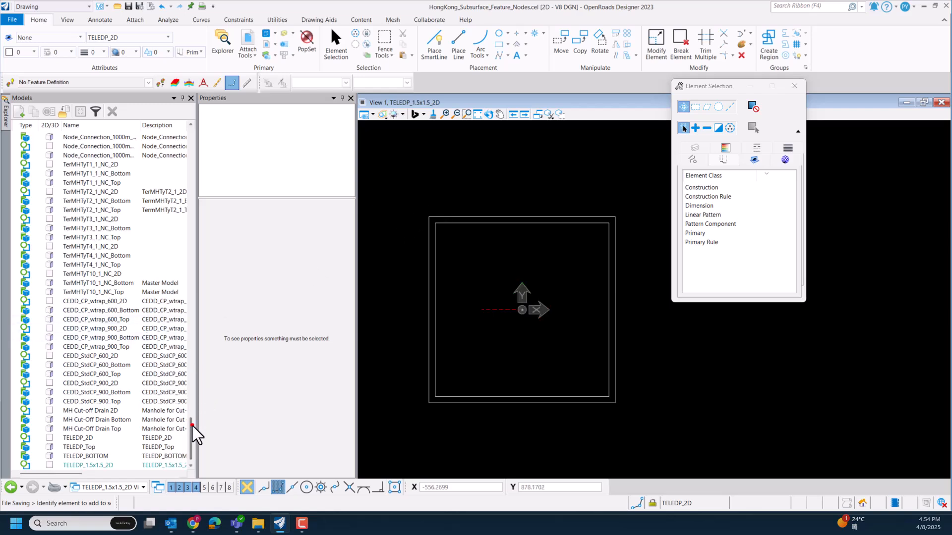
Step: Start a copy of the TELEDP_Top model and name it TELEDP_1.5x1.5_Top
left_click_drag(192, 426, 192, 457)
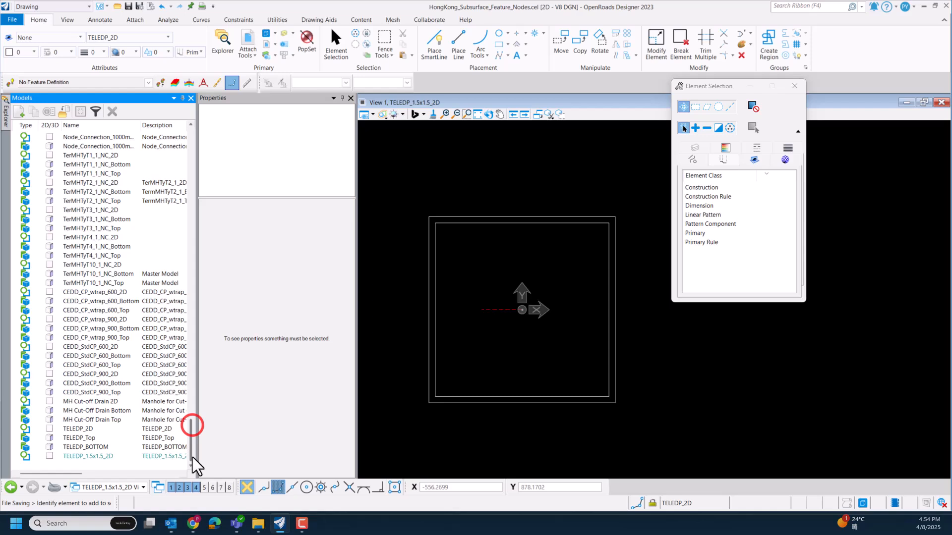
left_click(85, 439)
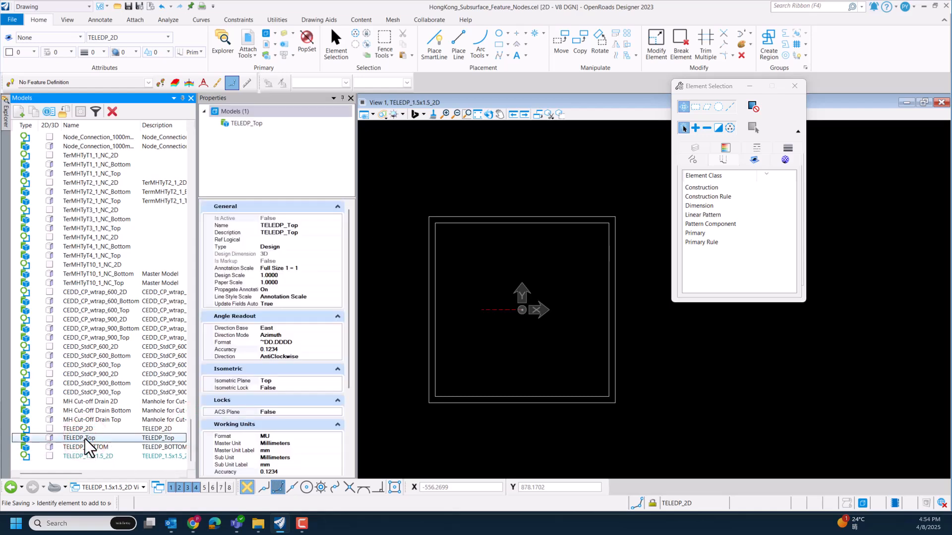
right_click(84, 439)
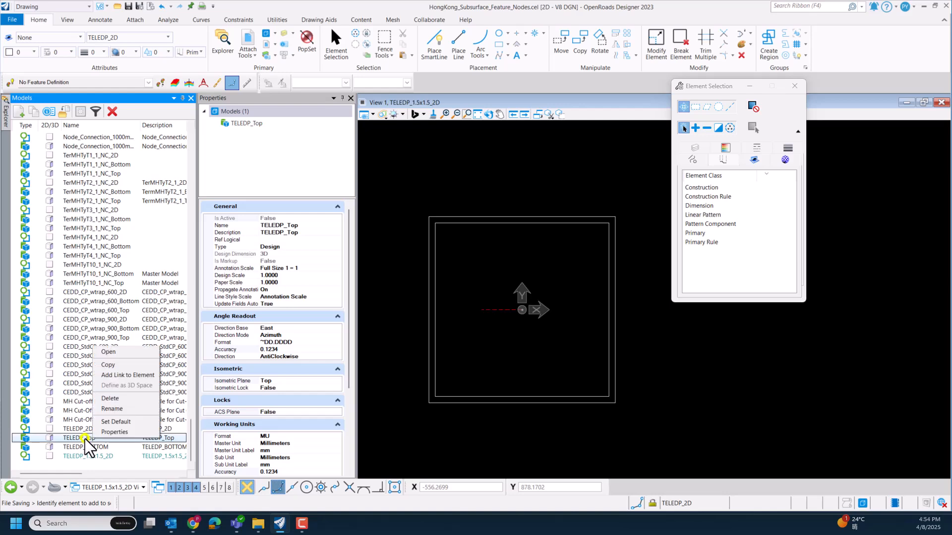
left_click(137, 365)
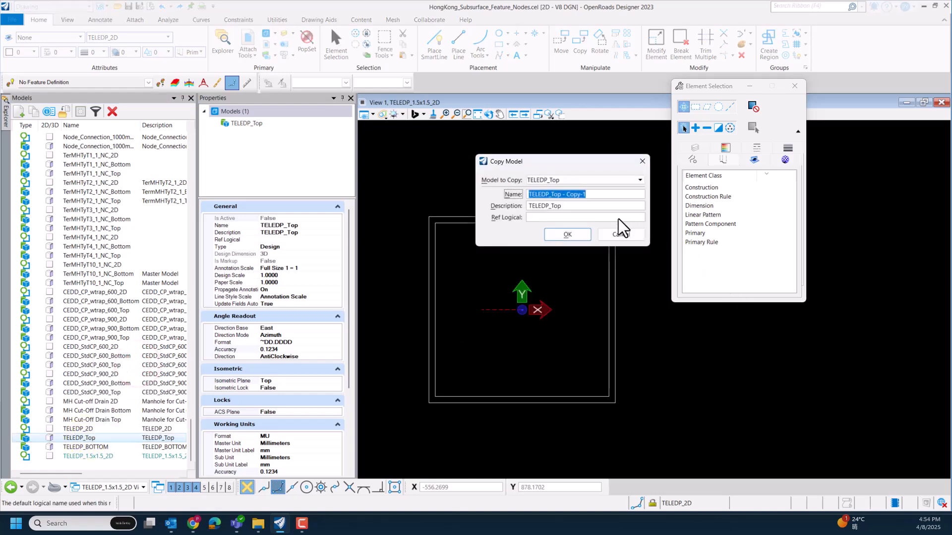
left_click(549, 195)
type("1.5")
type("x1.")
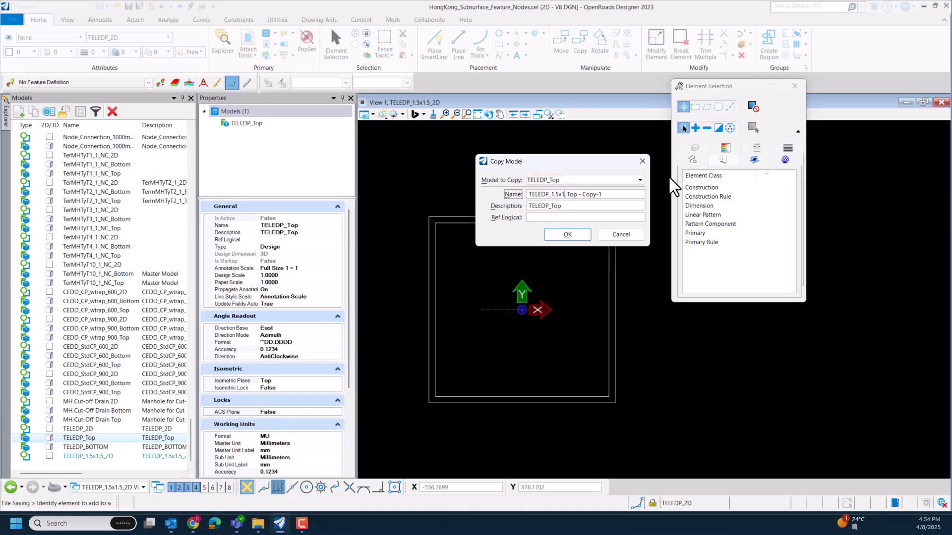
type("5")
key("Delete")
key("Delete")
key("Delete")
key("Delete")
key("Delete")
key("Delete")
key("Delete")
Step: Reuse the name TELEDP_1.5x1.5_Top as the copy's description and create the model
left_click_drag(597, 193, 525, 192)
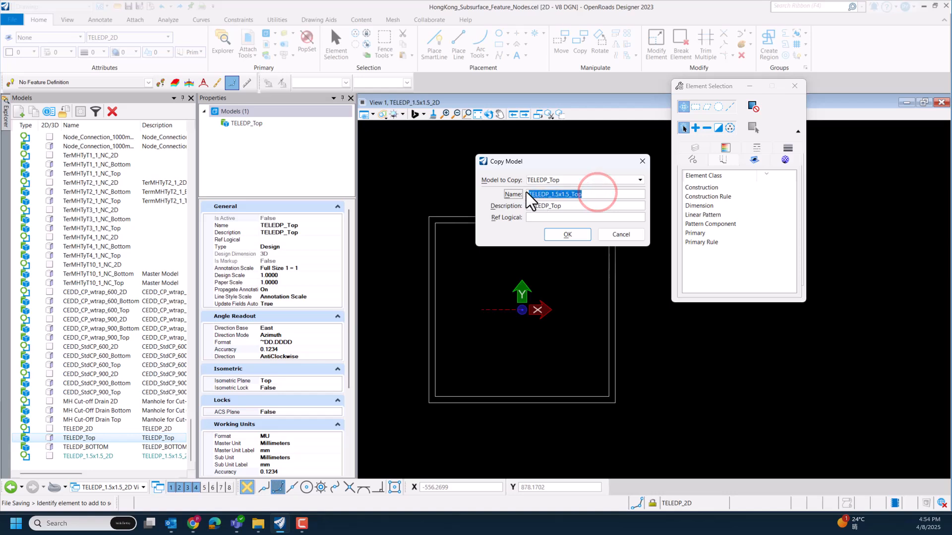
key("ctrl+c")
double_click(570, 208)
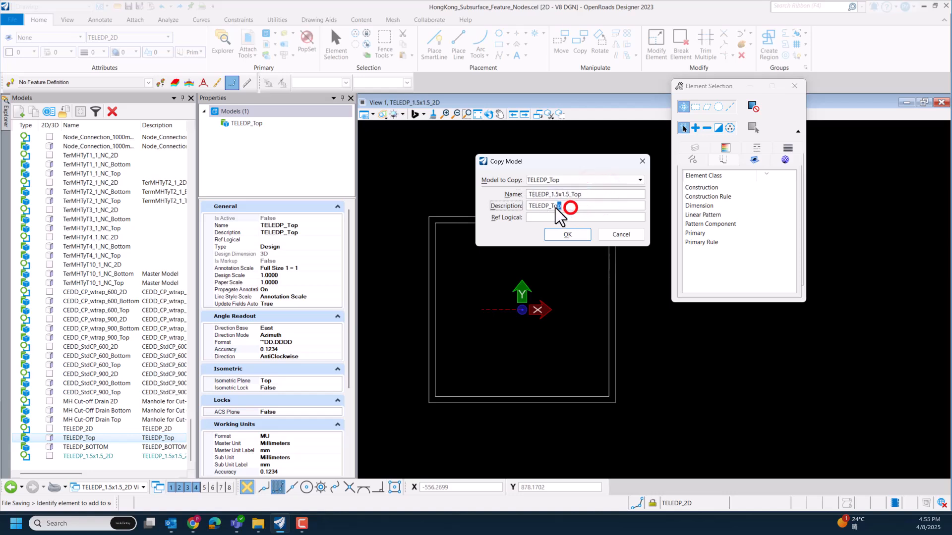
key("ctrl+v")
left_click(565, 234)
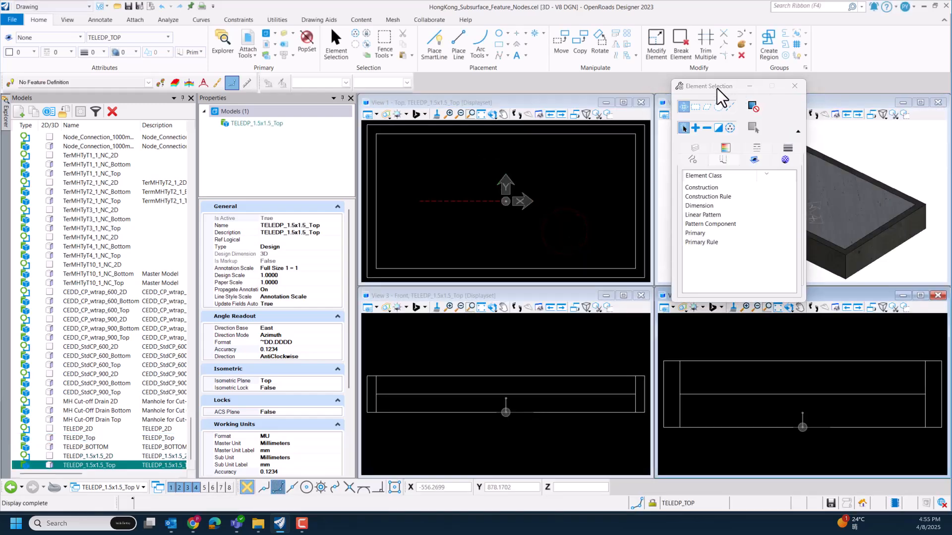
Step: Examine the properties of the outer slab solid and the inner extruded solid in the copied model, leaving nothing selected
left_click_drag(716, 88, 808, 70)
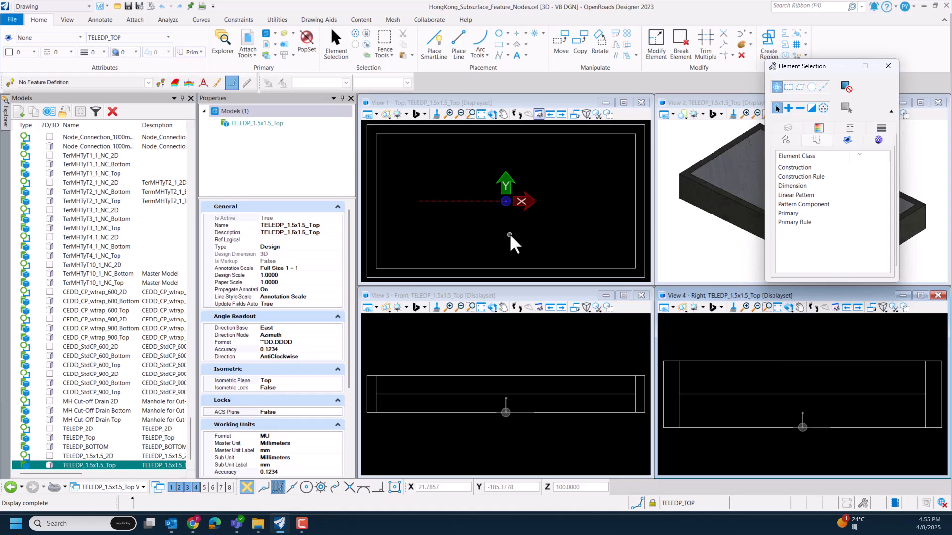
scroll(509, 233, "down", 2)
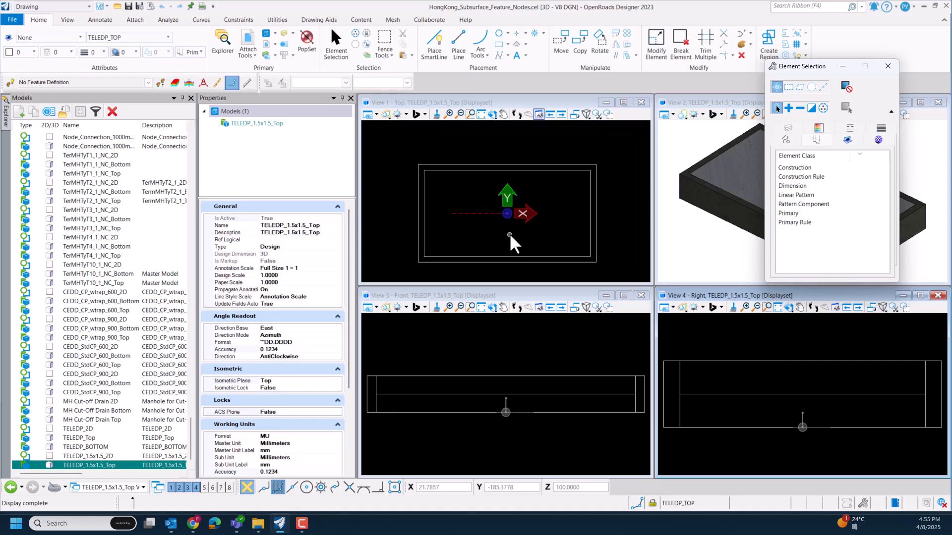
left_click(595, 244)
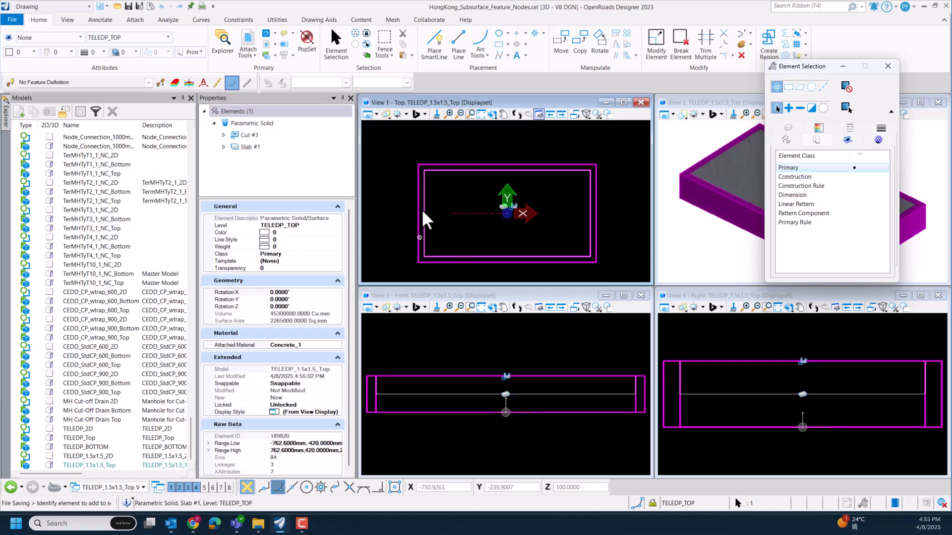
left_click(582, 171)
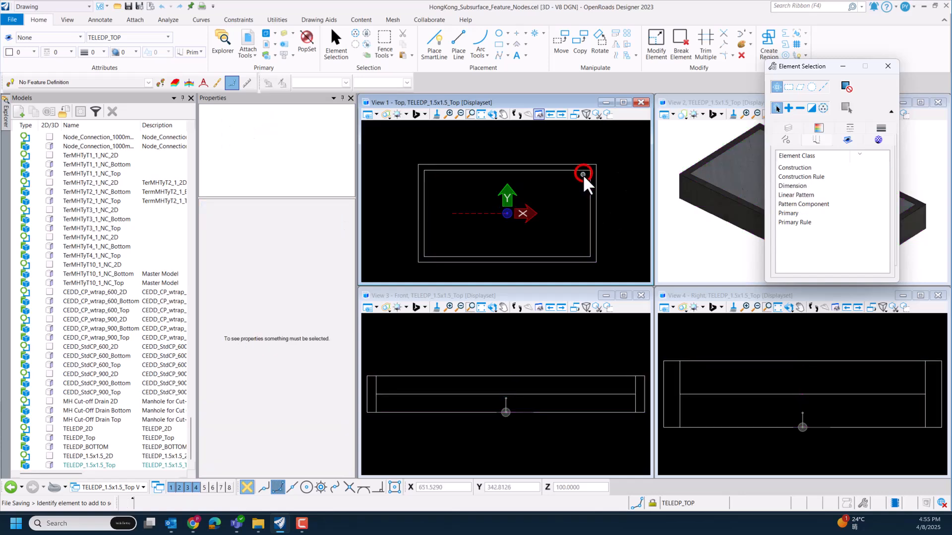
left_click(589, 181)
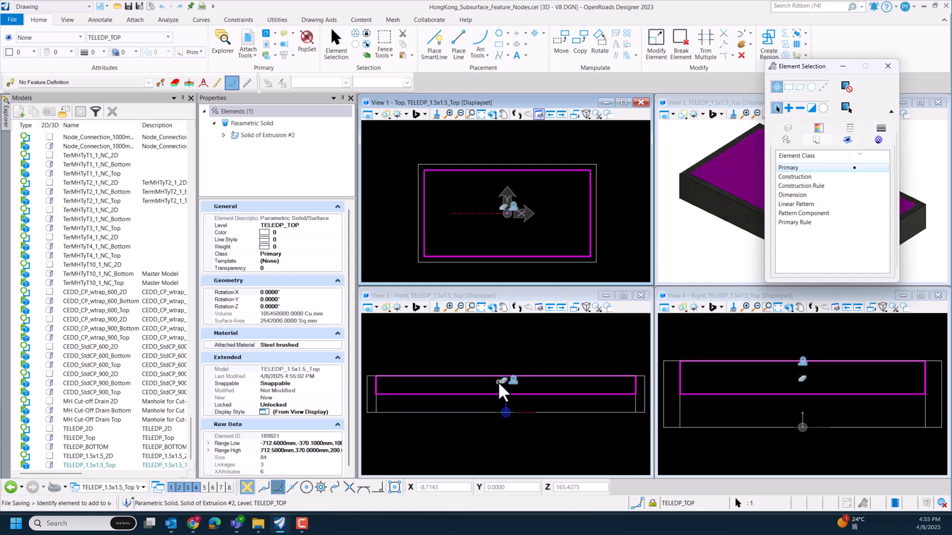
left_click(619, 238)
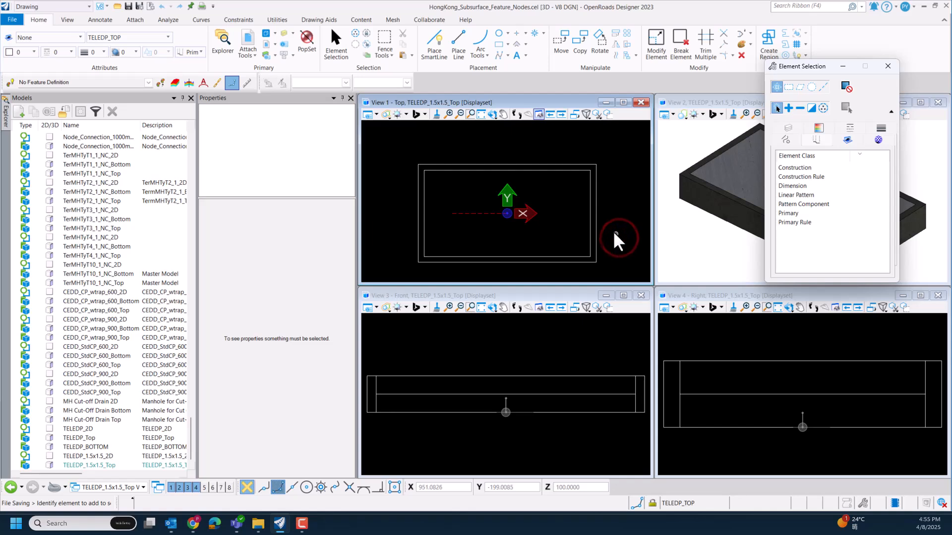
left_click(596, 225)
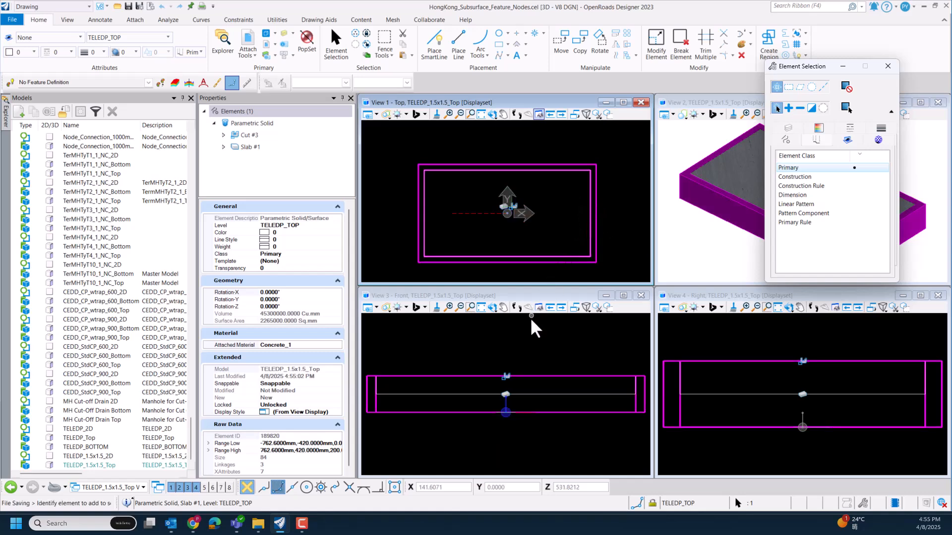
scroll(502, 233, "up", 2)
scroll(503, 236, "down", 2)
left_click(596, 210)
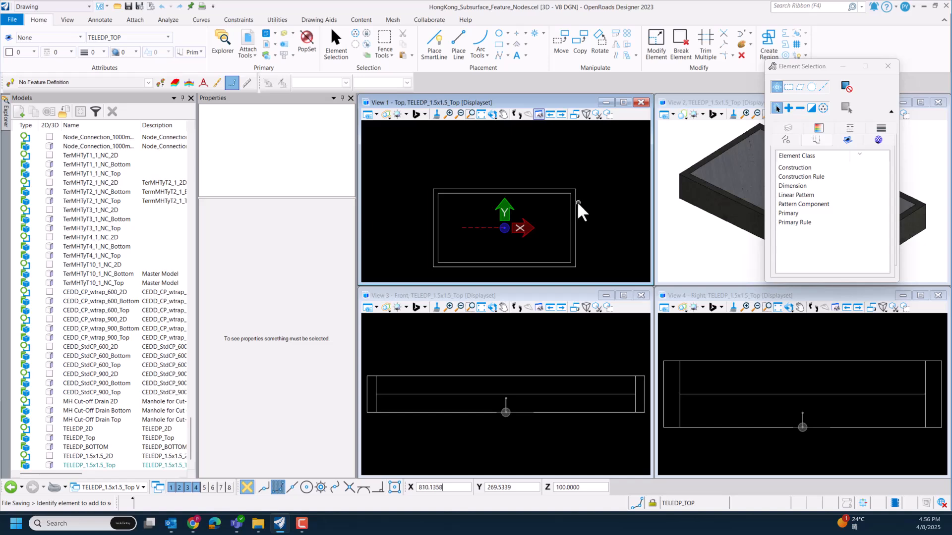
Step: Edit the outer solid's slab feature, setting its length and width to 1500 mm
left_click(576, 201)
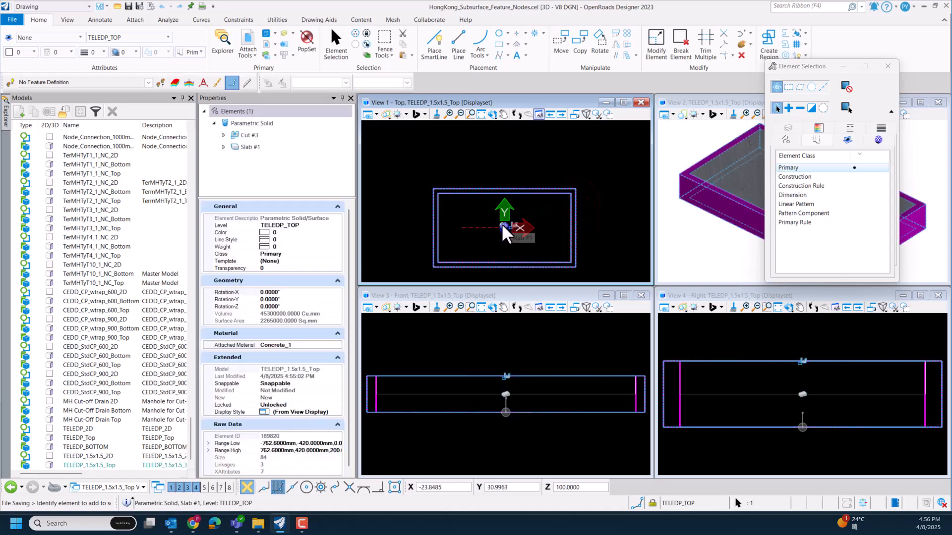
right_click(506, 395)
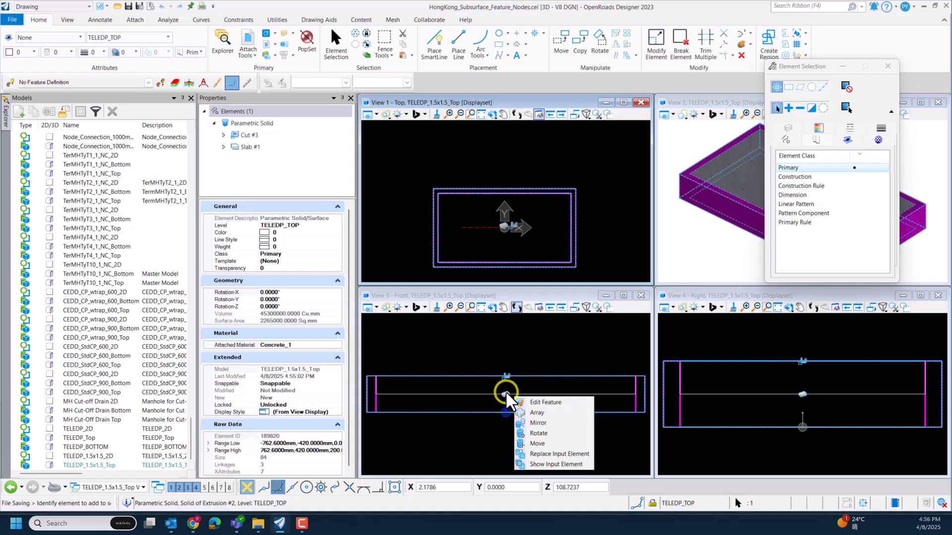
left_click(536, 401)
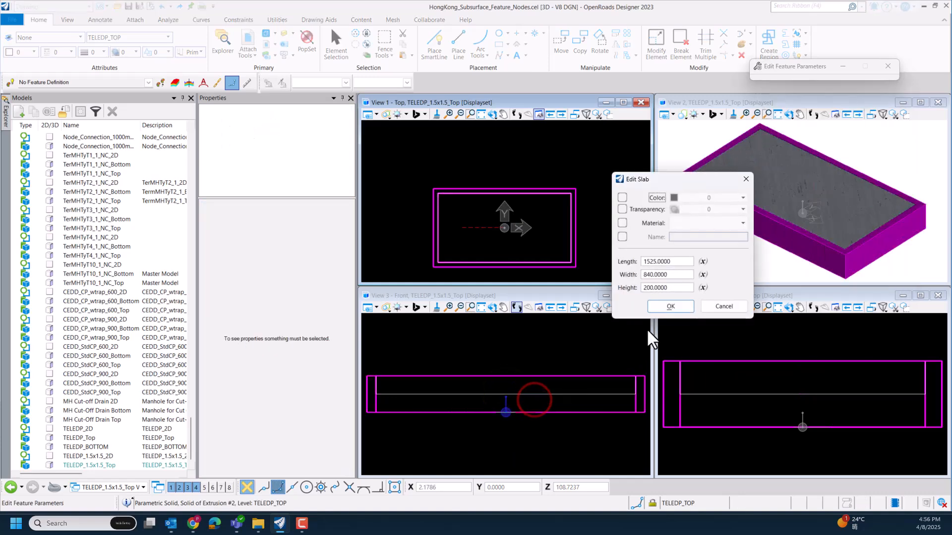
double_click(677, 262)
type("1500")
double_click(673, 274)
left_click(673, 304)
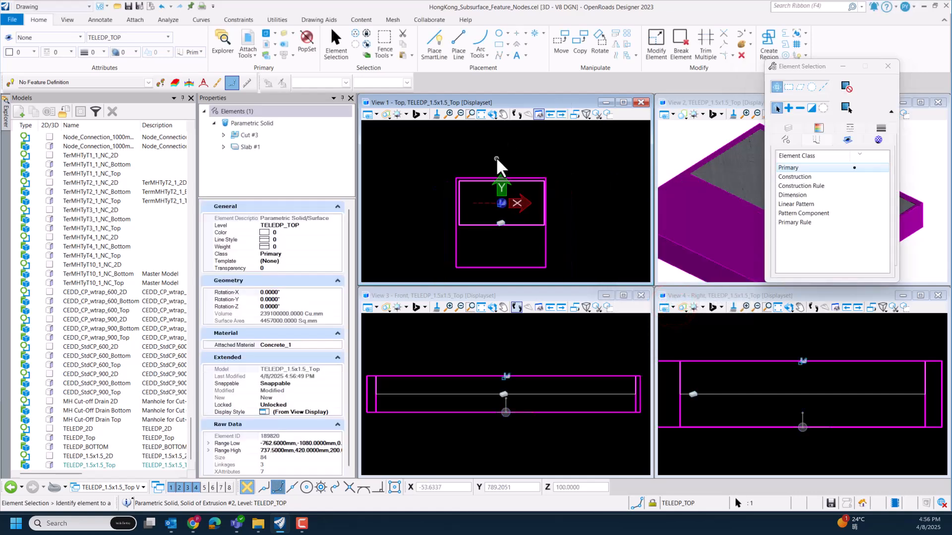
Step: Show the input element of the outer solid's cut feature and clear the selection
scroll(497, 164, "down", 1)
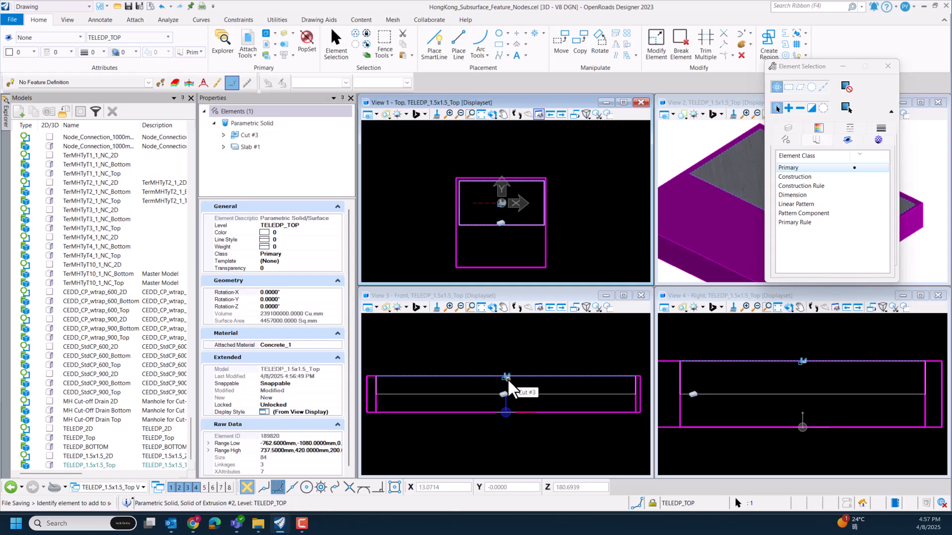
right_click(507, 378)
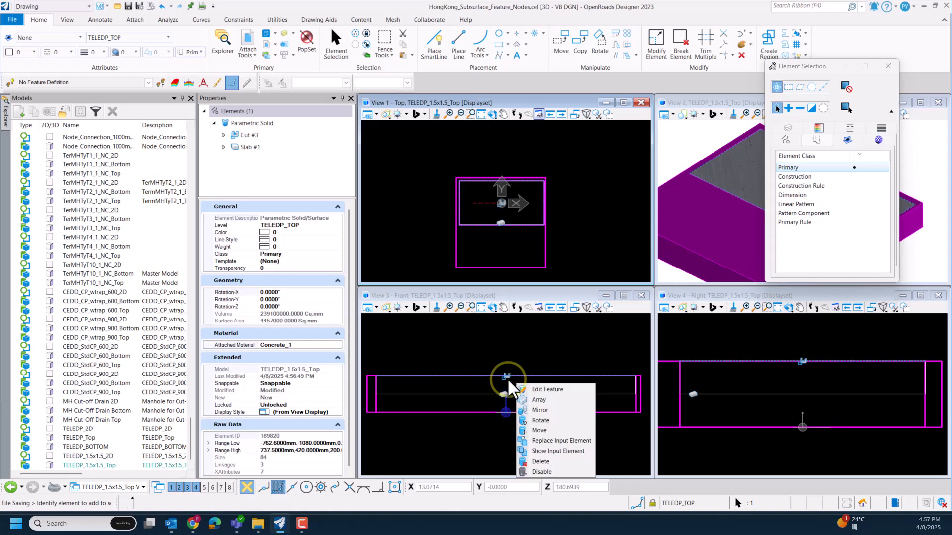
left_click(565, 450)
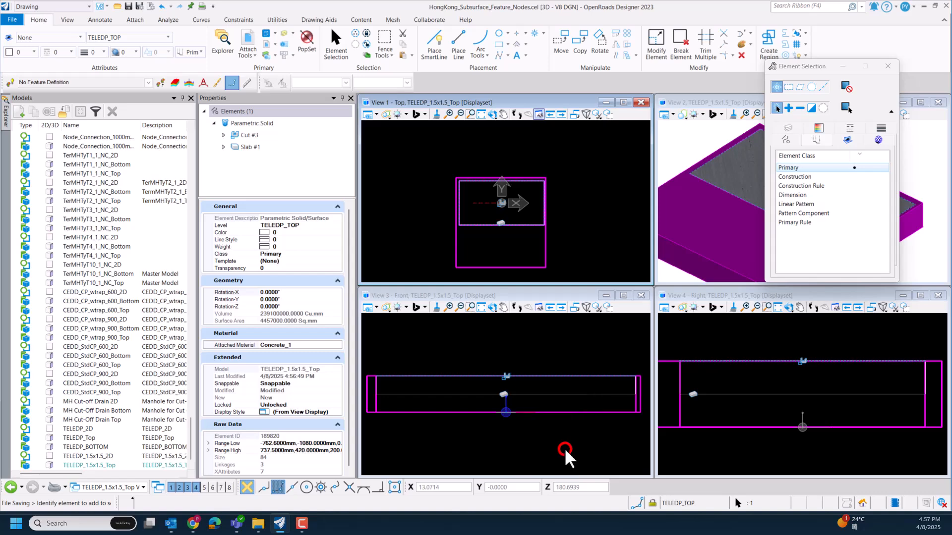
left_click(581, 239)
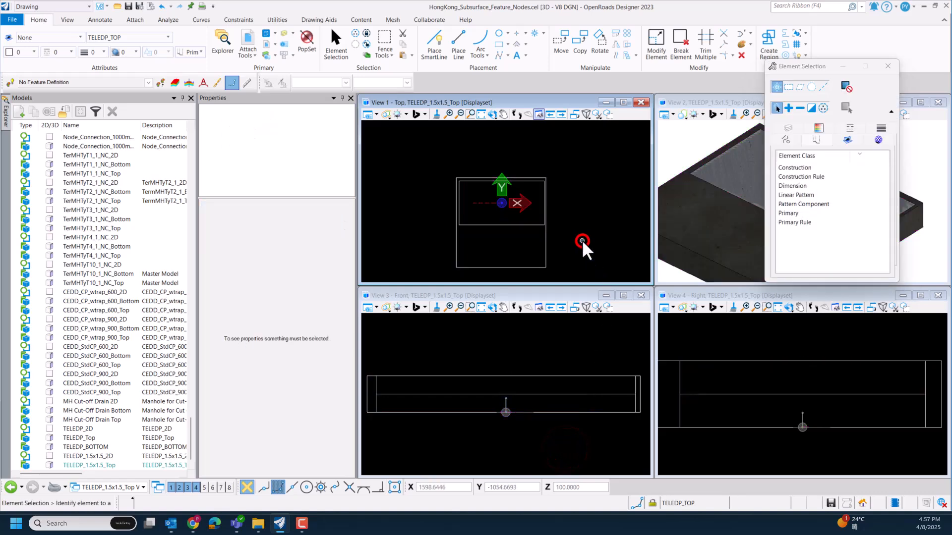
Step: Select the outer solid's cut profile shape and enlarge it by moving its lower-left corner 660 mm downward
right_click(542, 227)
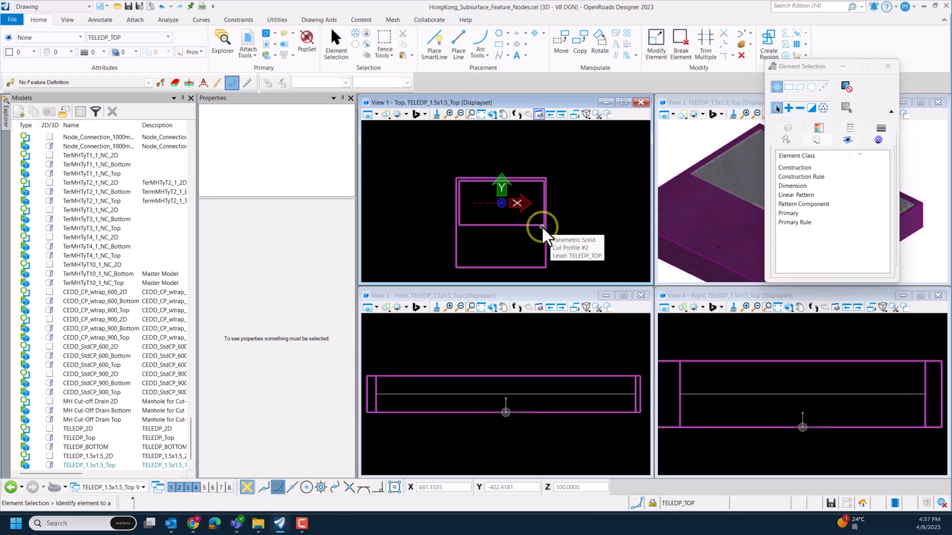
right_click(542, 227)
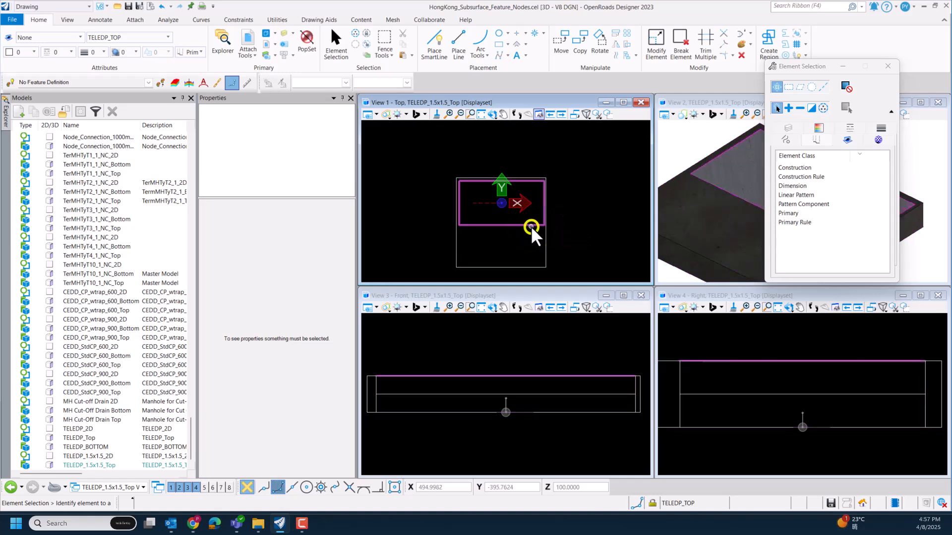
left_click(531, 226)
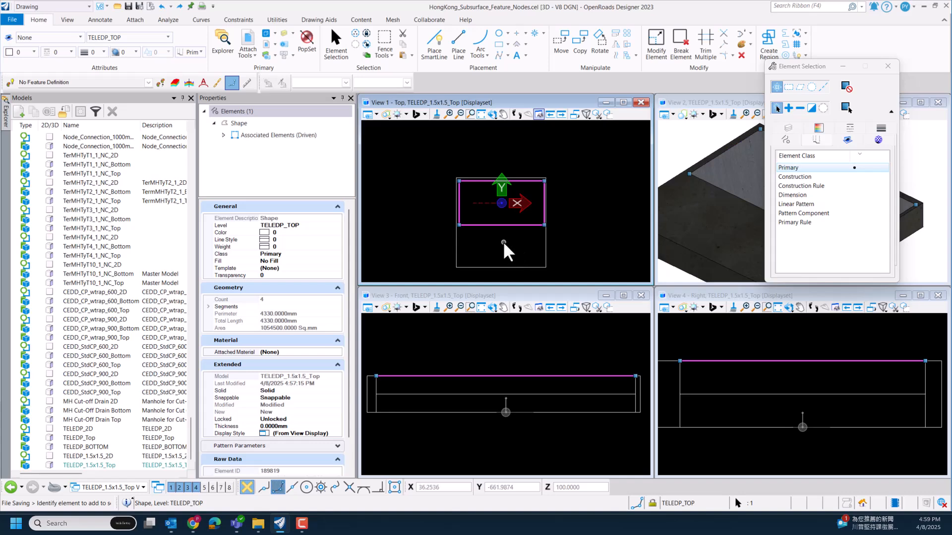
left_click(459, 224)
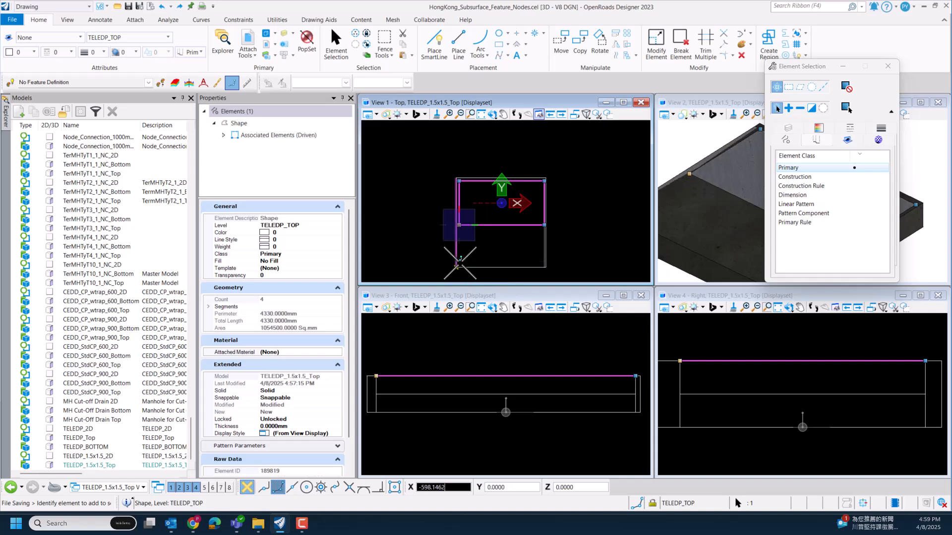
type("-")
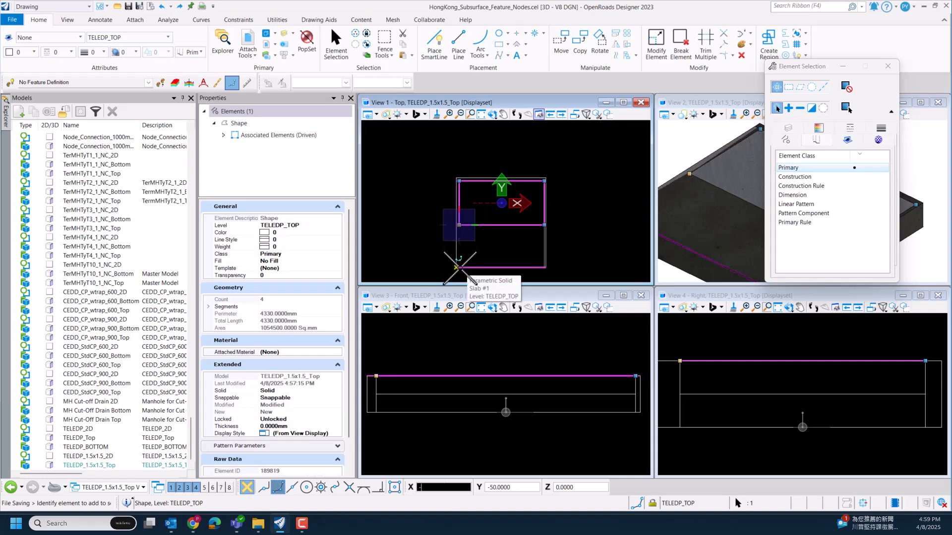
type("660")
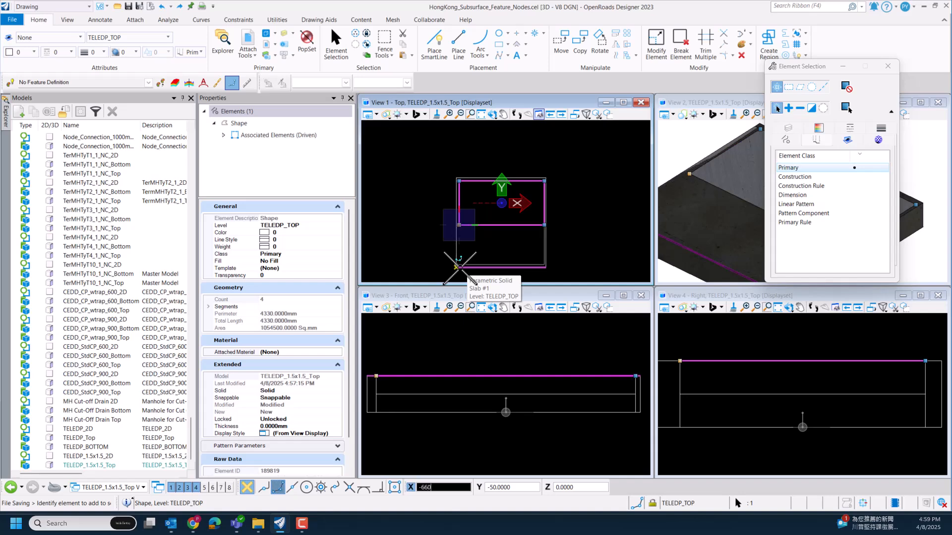
key("Tab")
type("0")
key("Tab")
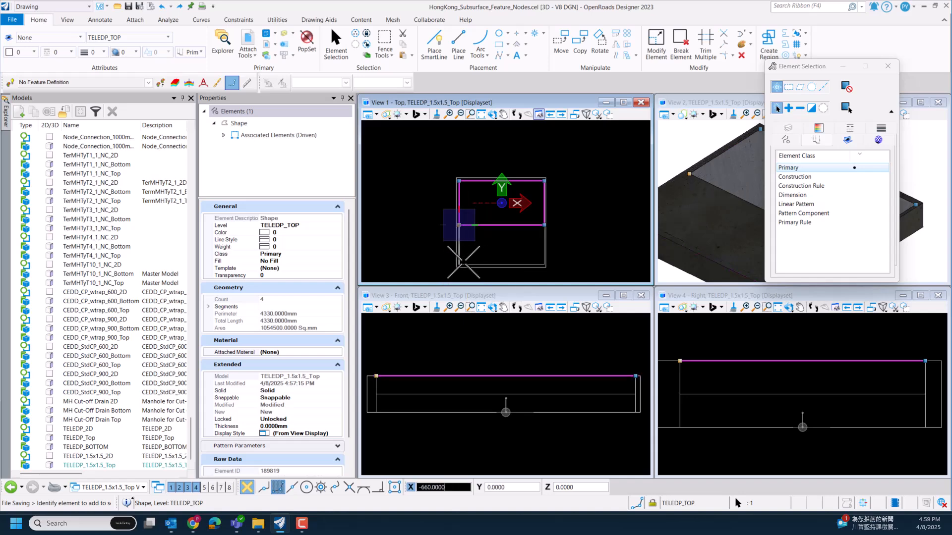
key("Tab")
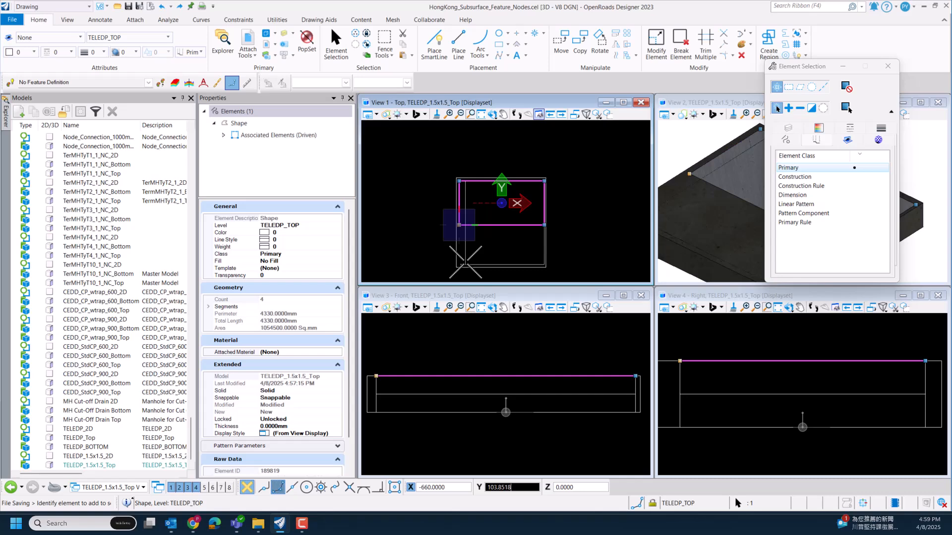
type("-50")
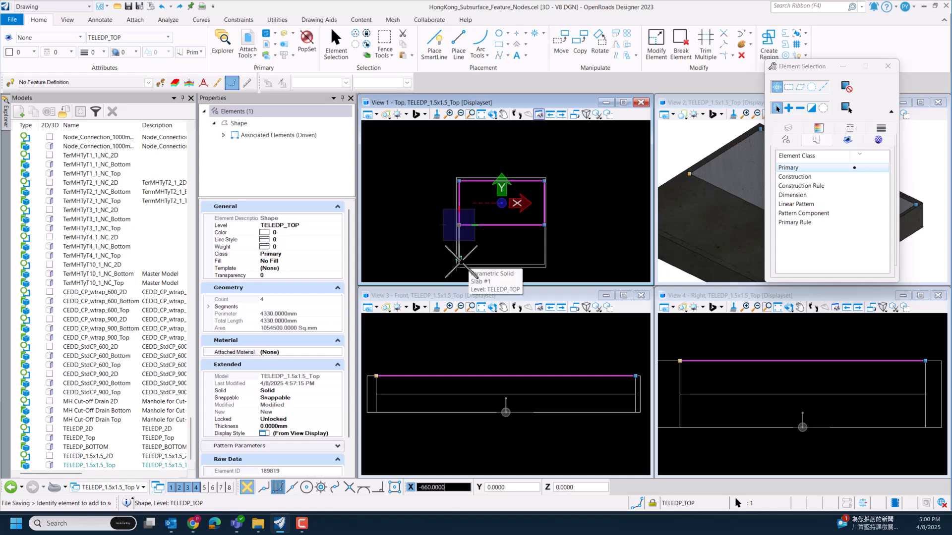
key("Tab")
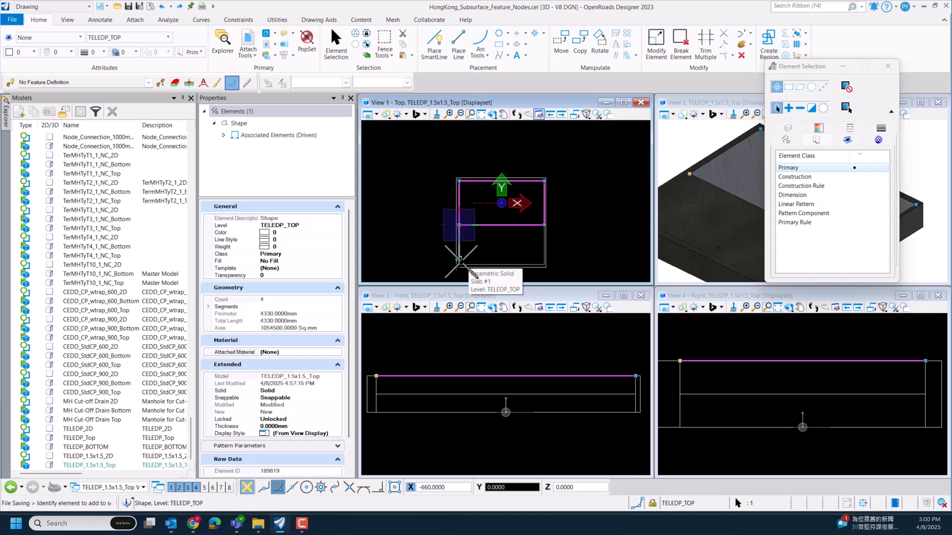
type("-50")
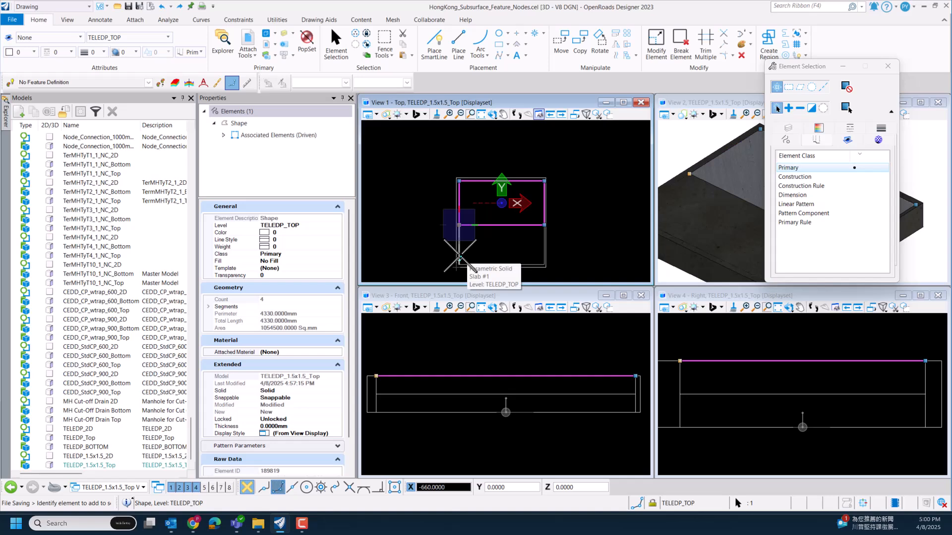
left_click(459, 257)
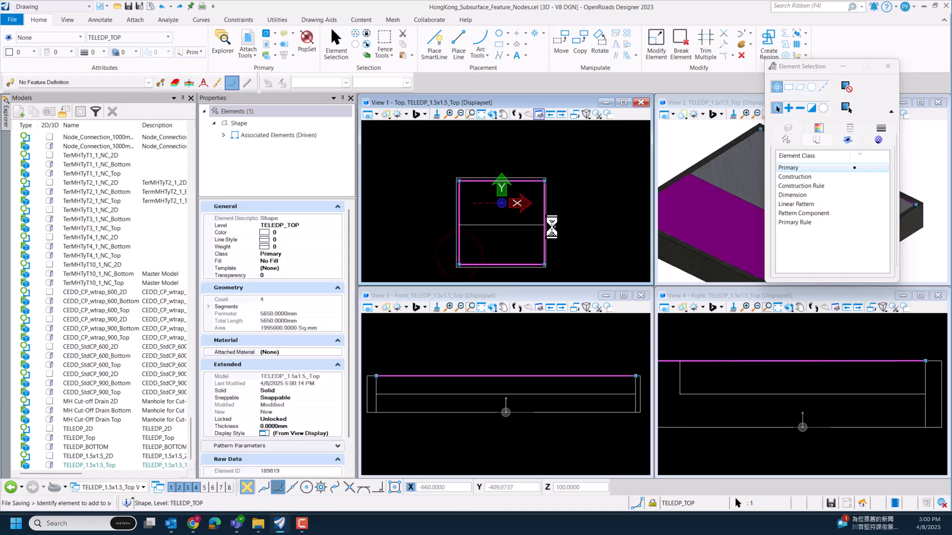
Step: Move the cut profile's upper-right corner 25 mm inward to narrow the shape, and clear the selection
left_click(543, 181)
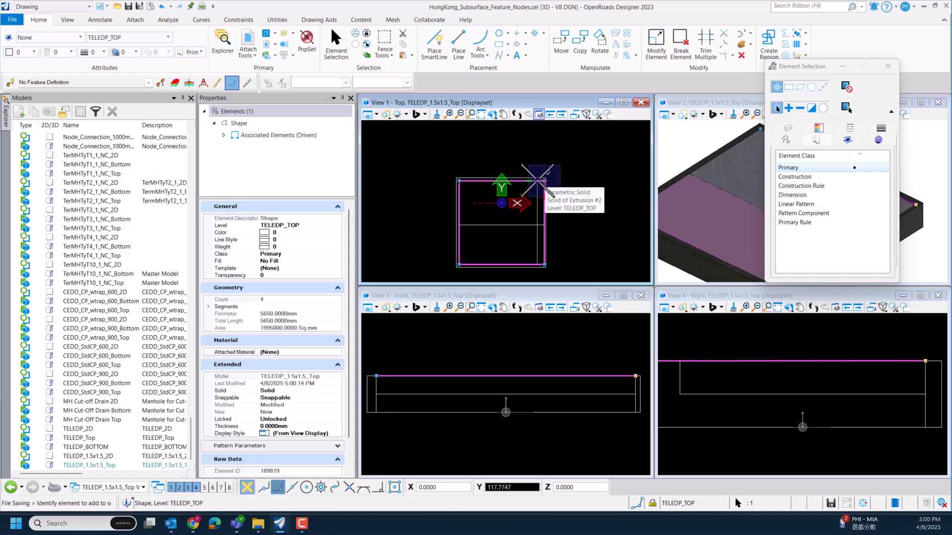
scroll(543, 181, "up", 2)
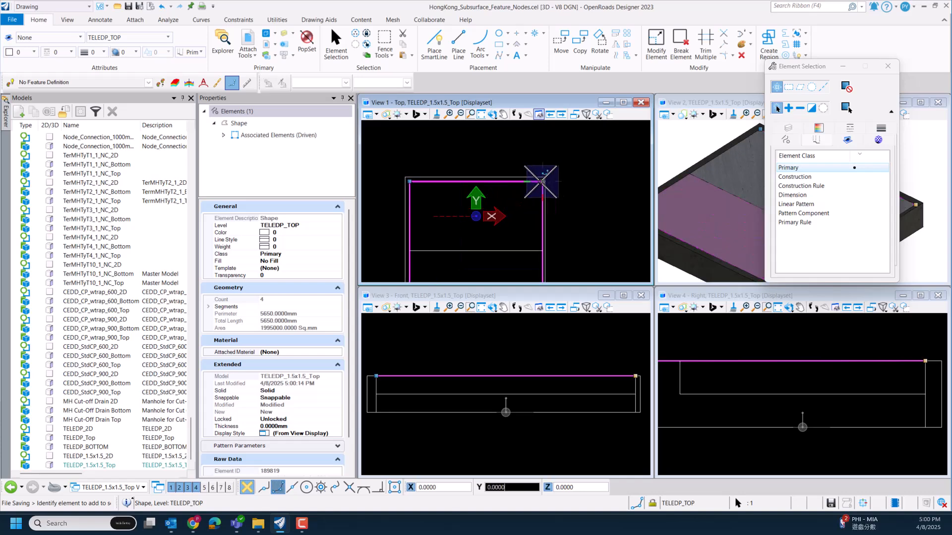
scroll(545, 182, "up", 2)
scroll(534, 182, "up", 1)
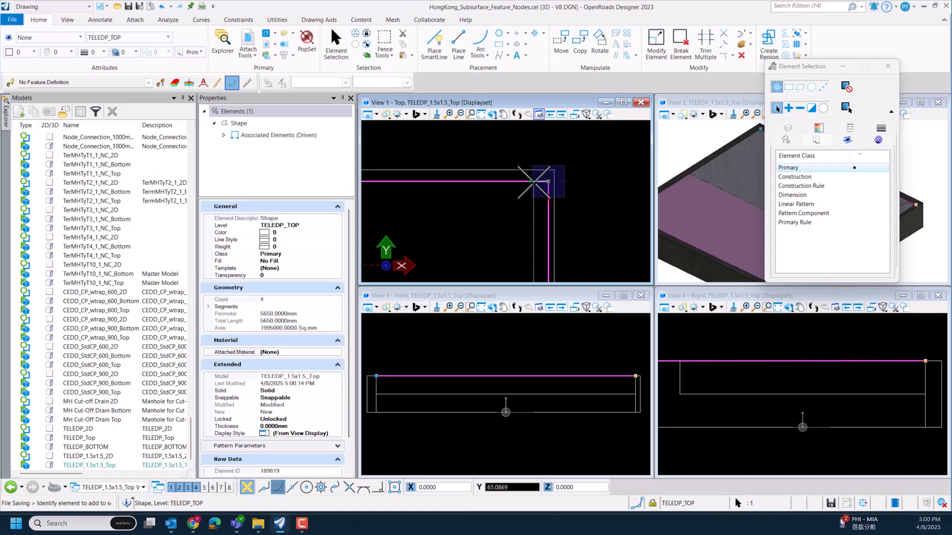
scroll(517, 183, "down", 2)
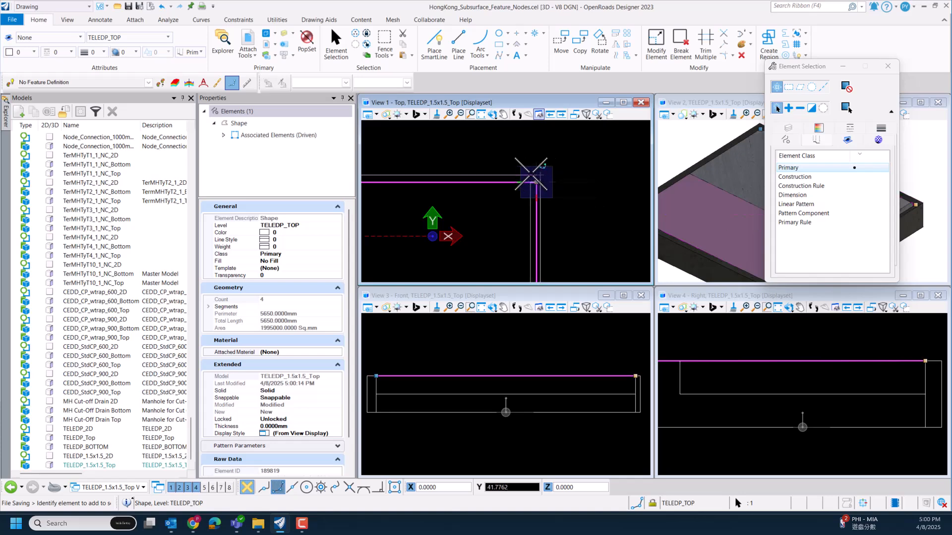
type("25")
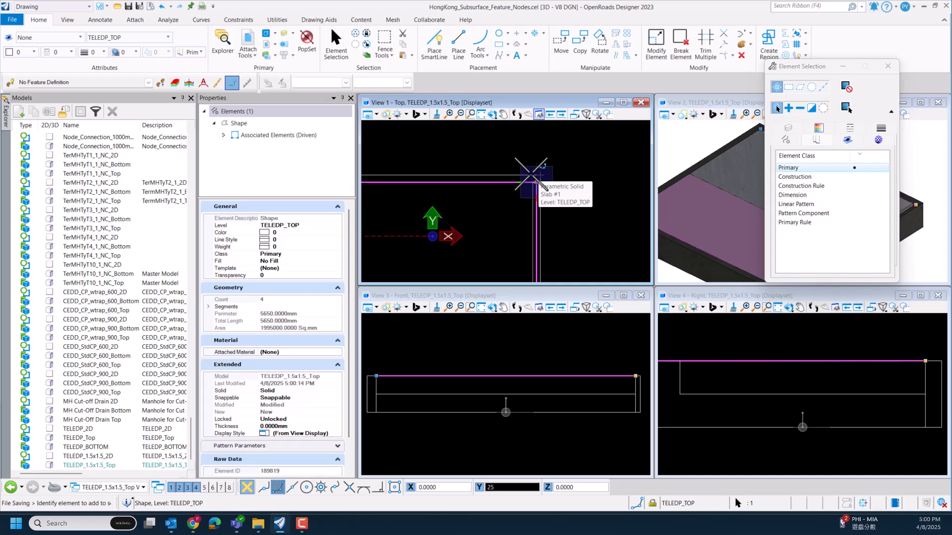
left_click(531, 173)
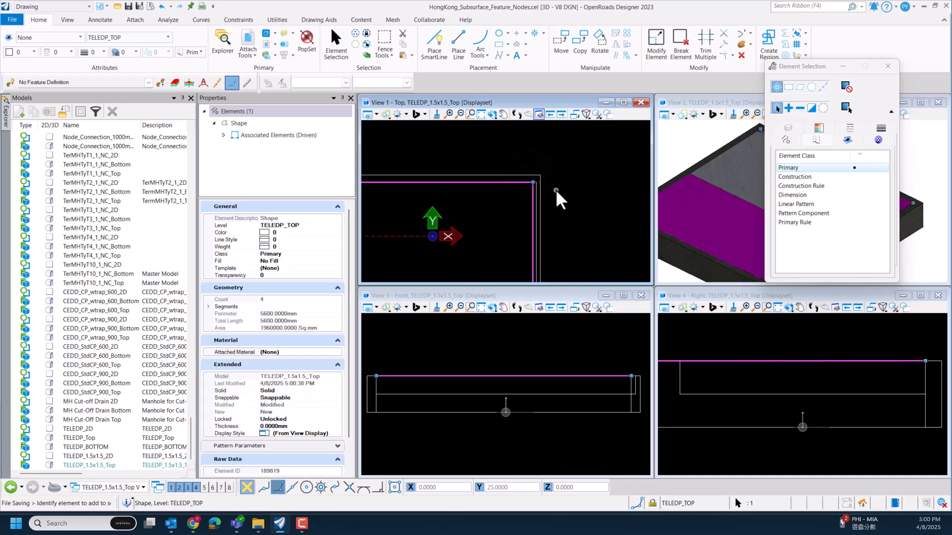
left_click(555, 189)
Step: Hide the input element of the outer solid's cut feature and clear the selection
scroll(572, 158, "down", 2)
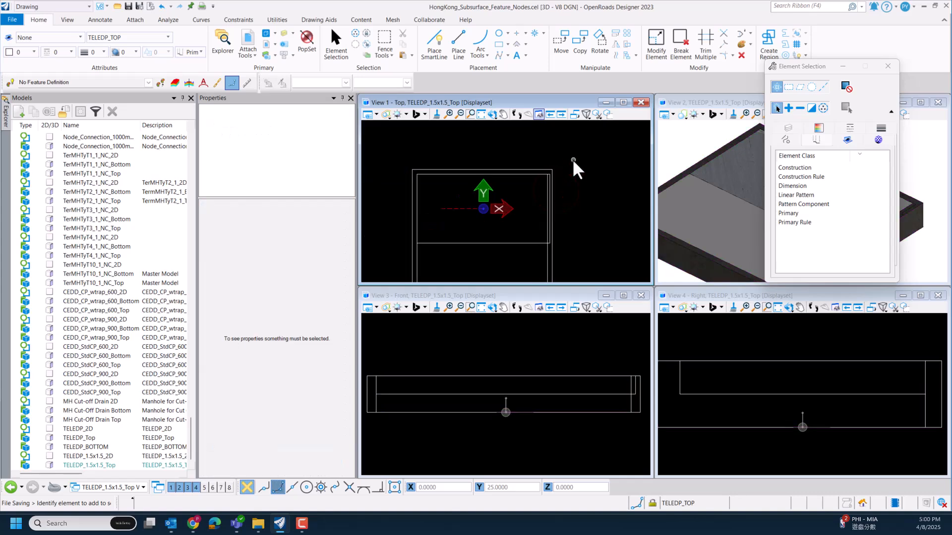
scroll(548, 236, "down", 1)
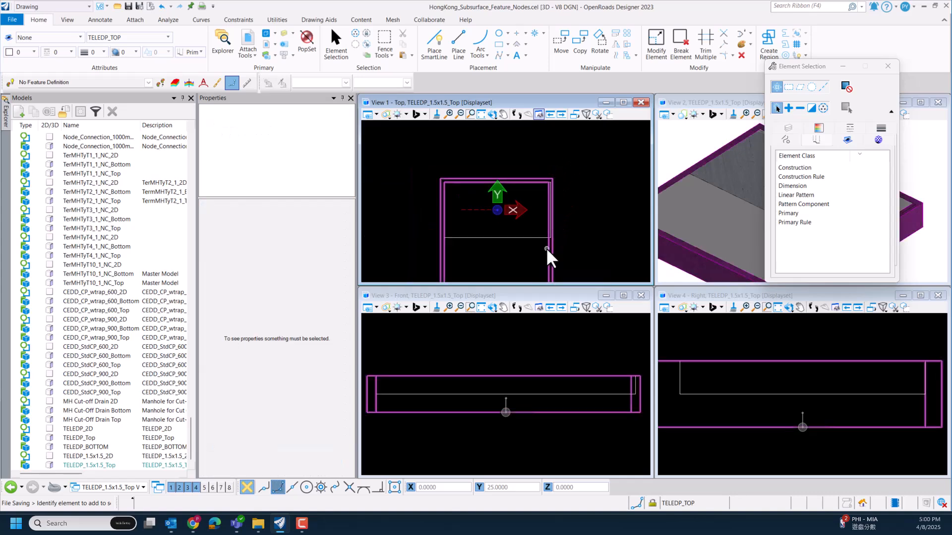
left_click(546, 248)
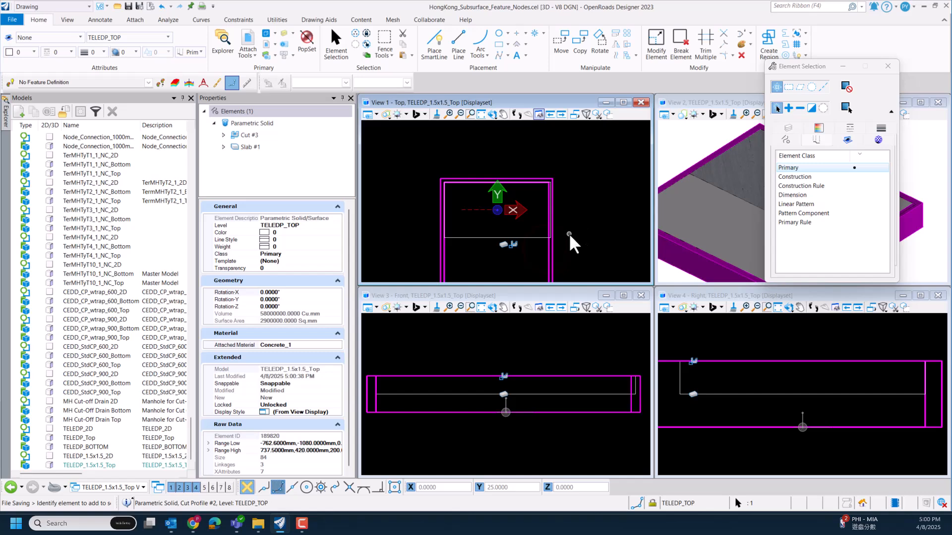
scroll(569, 233, "down", 2)
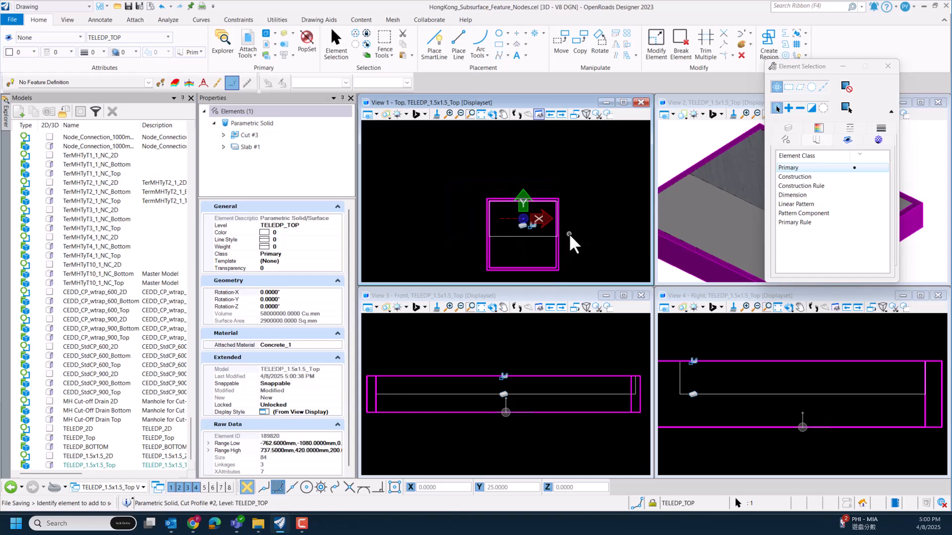
right_click(502, 376)
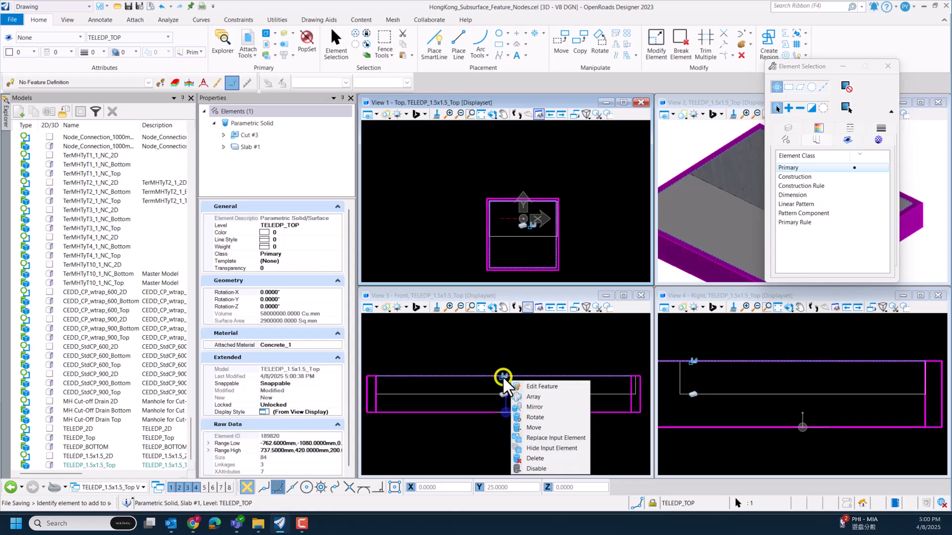
left_click(544, 448)
left_click(597, 306)
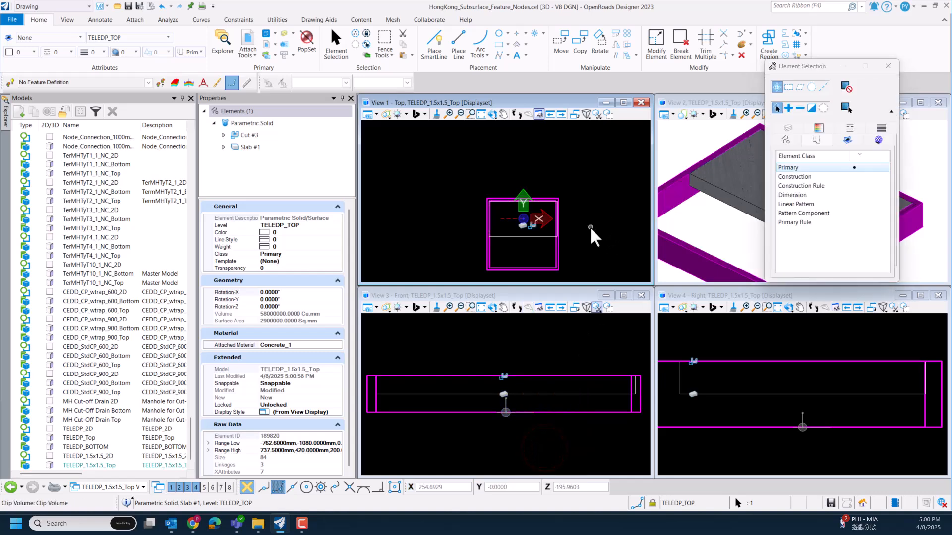
left_click(590, 226)
scroll(692, 204, "down", 2)
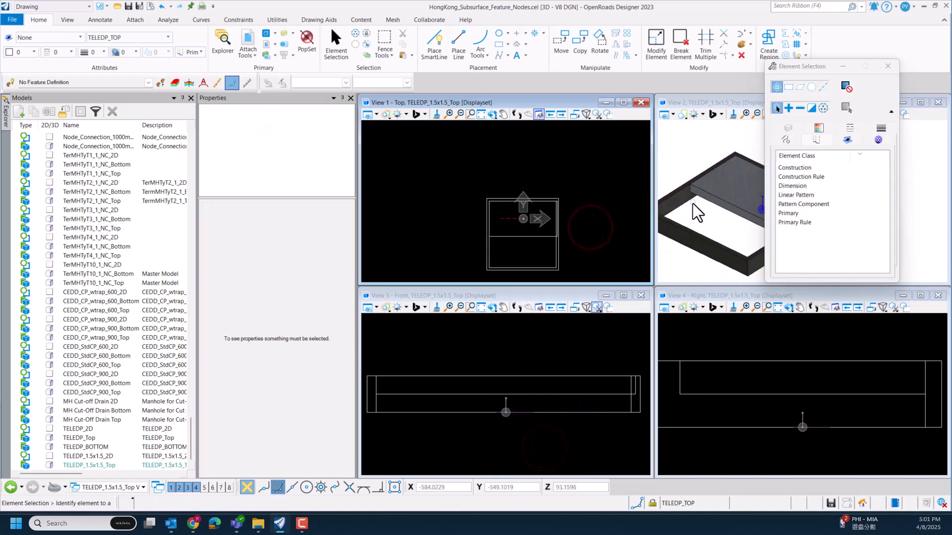
Step: Examine the whole outer frame in the isometric view, moving the Element Selection window aside and leaving nothing selected
left_click(694, 232)
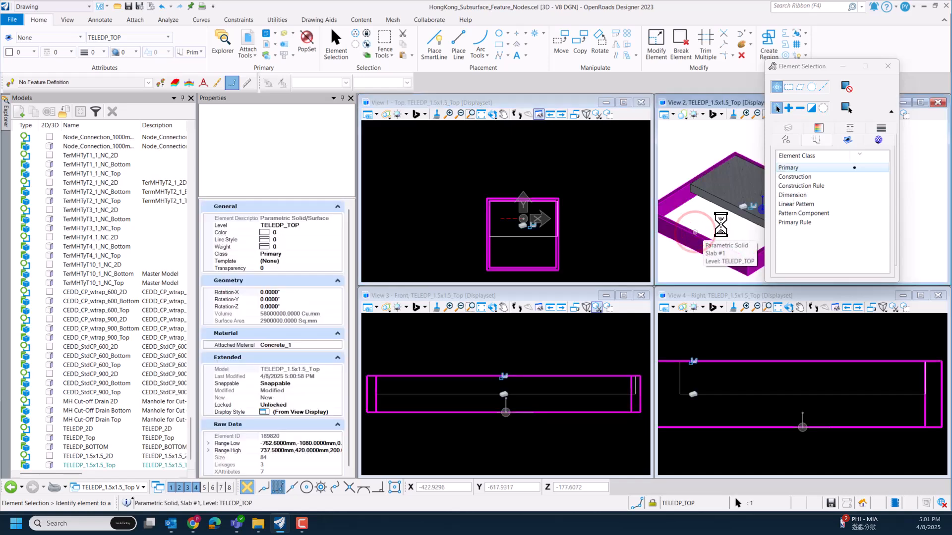
scroll(714, 218, "down", 3)
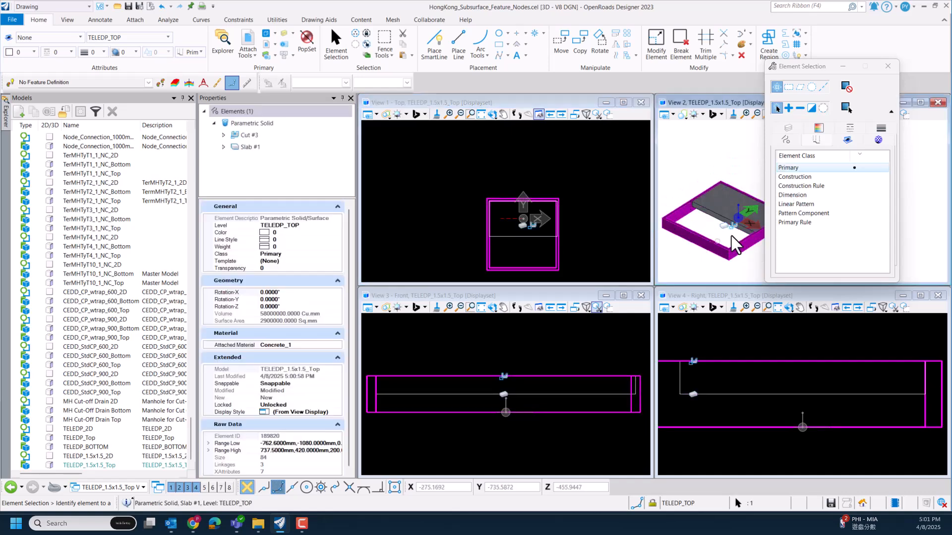
left_click_drag(814, 64, 845, 71)
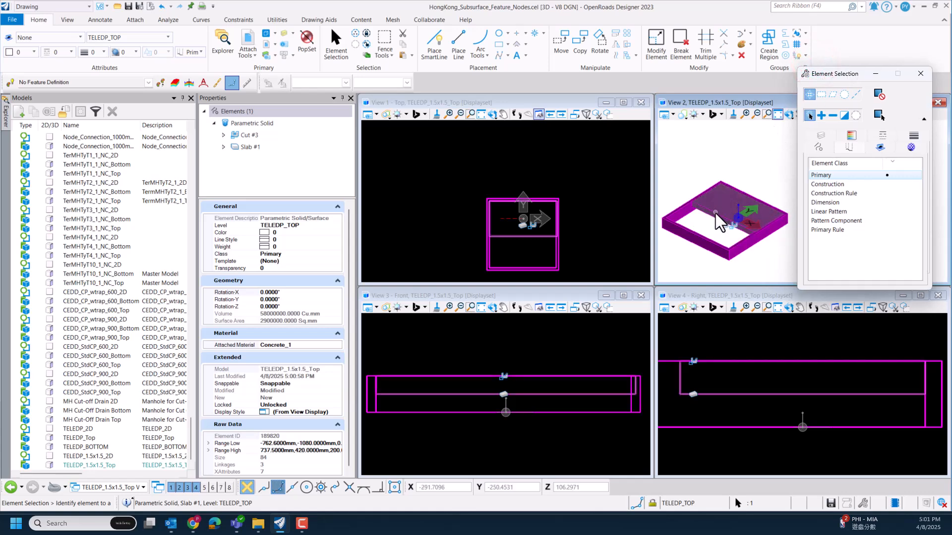
left_click(754, 173)
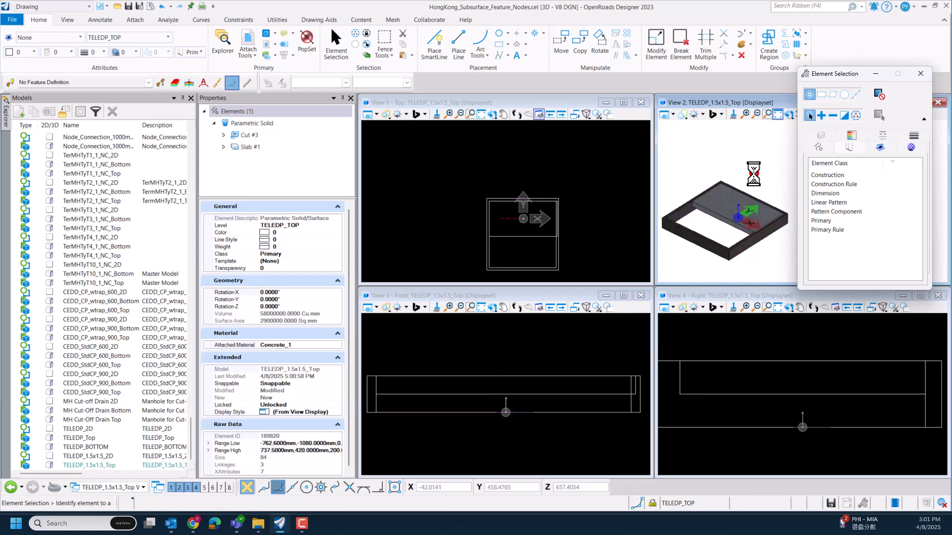
Step: Show the input element of the inner extruded solid and select its profile shape in the top view
left_click(716, 213)
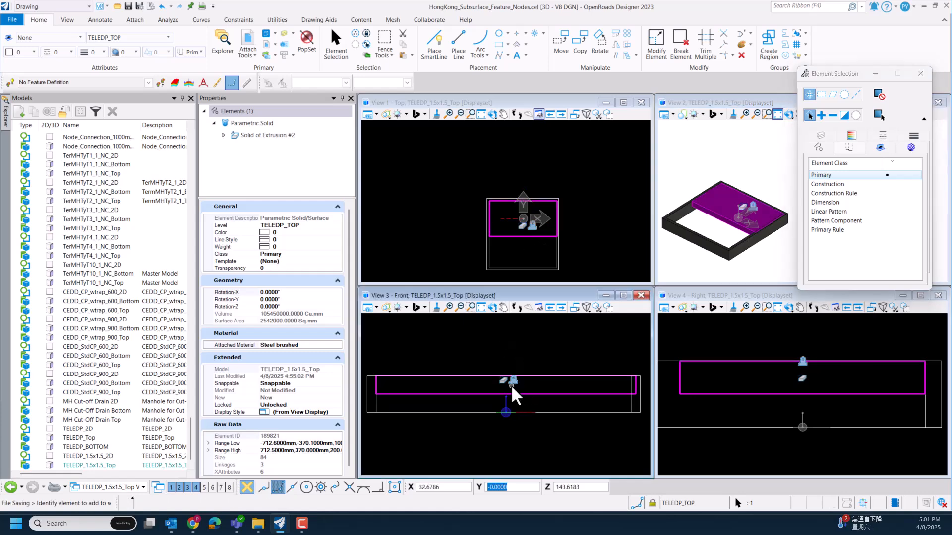
right_click(801, 362)
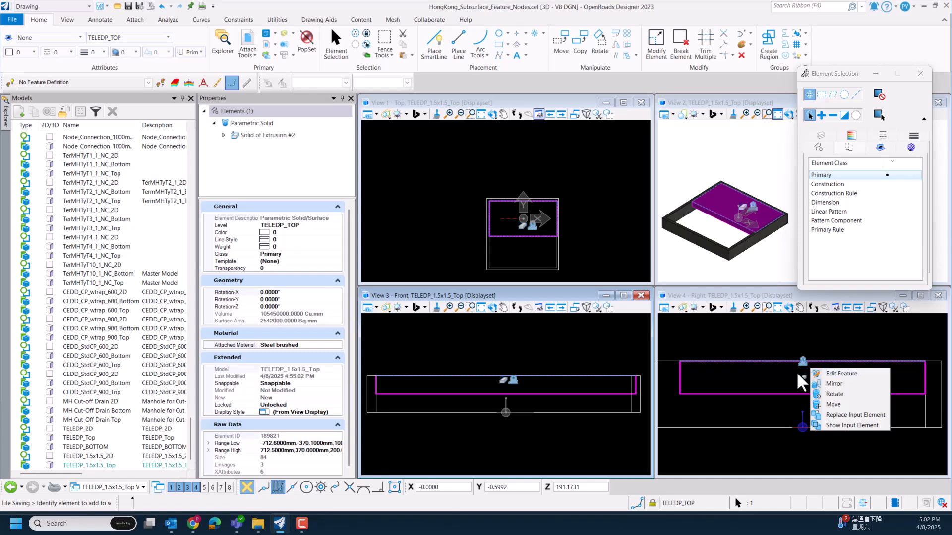
left_click(556, 404)
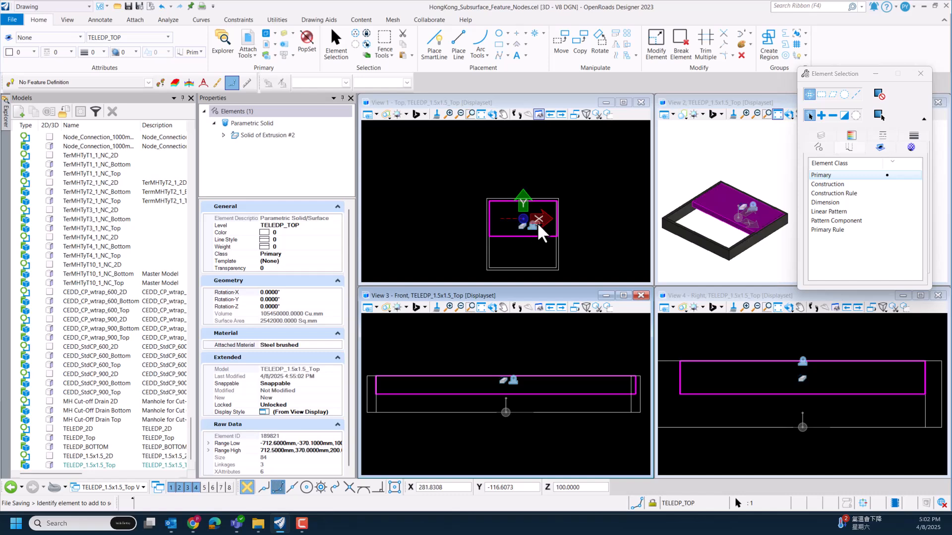
right_click(801, 362)
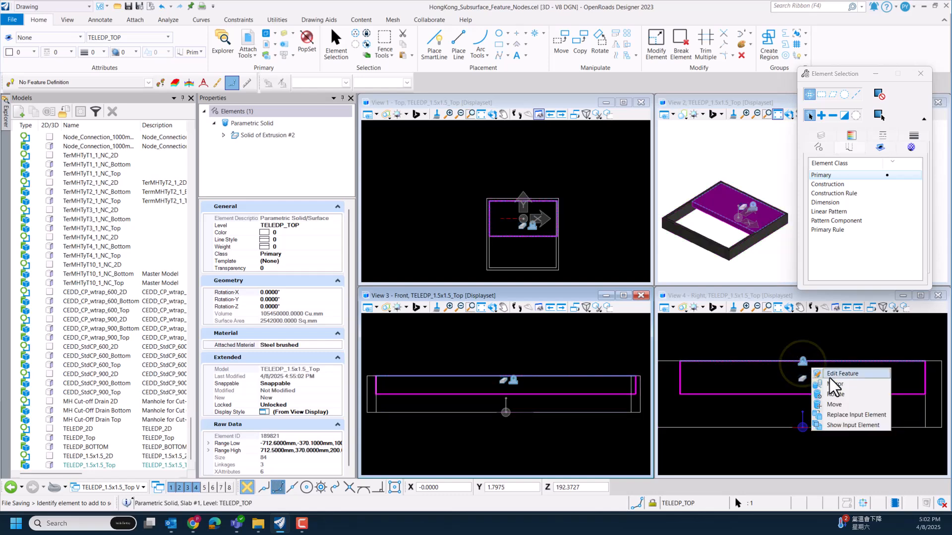
left_click(847, 422)
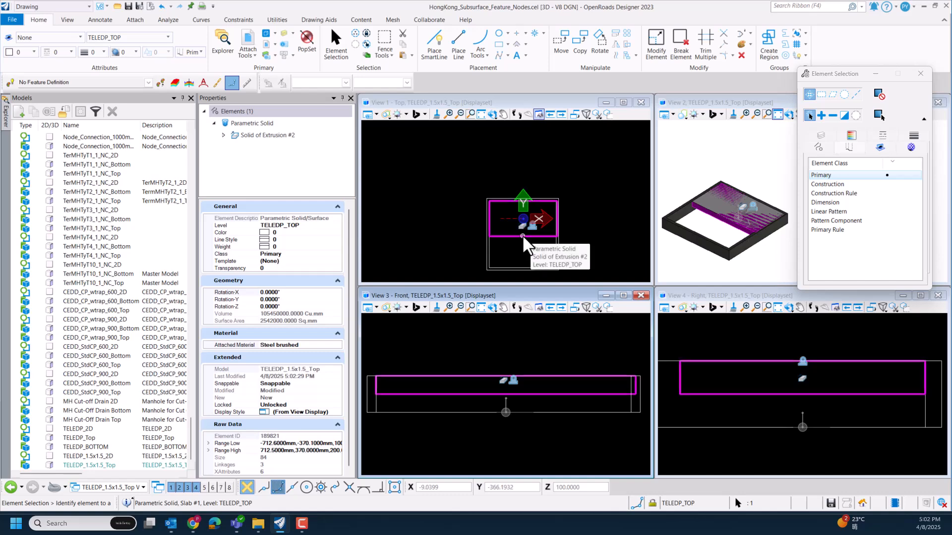
left_click(522, 234)
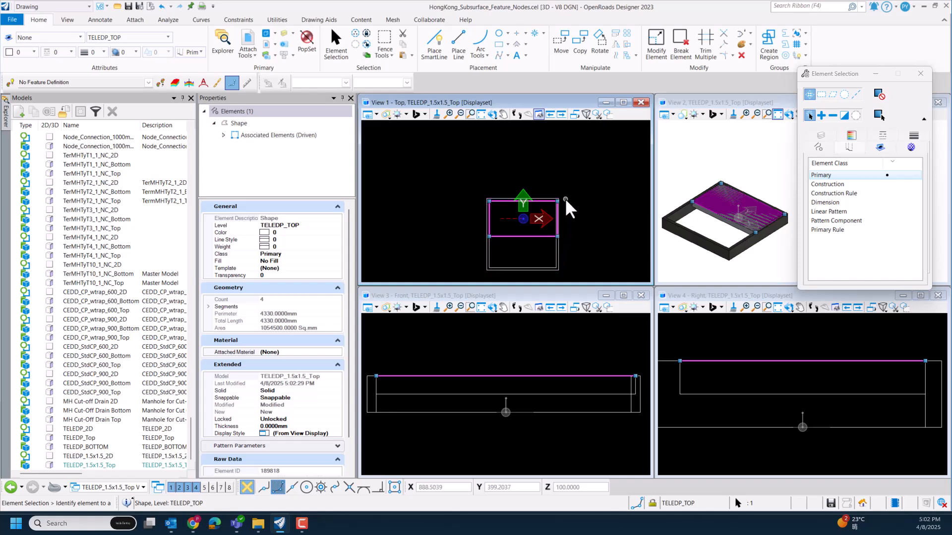
Step: Move the inner cover profile's upper-right corner 25 mm inward in the top view to narrow the shape
scroll(556, 198, "up", 2)
scroll(557, 203, "up", 2)
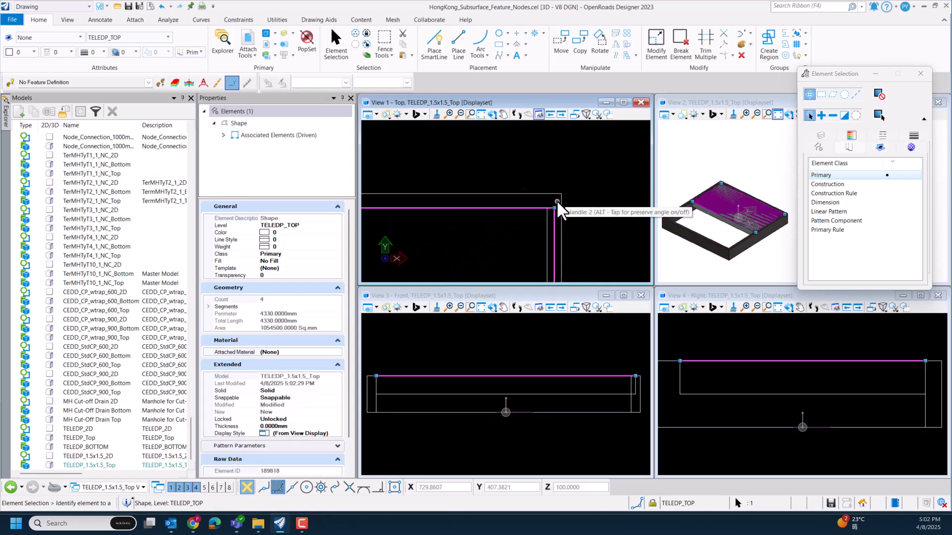
left_click(553, 208)
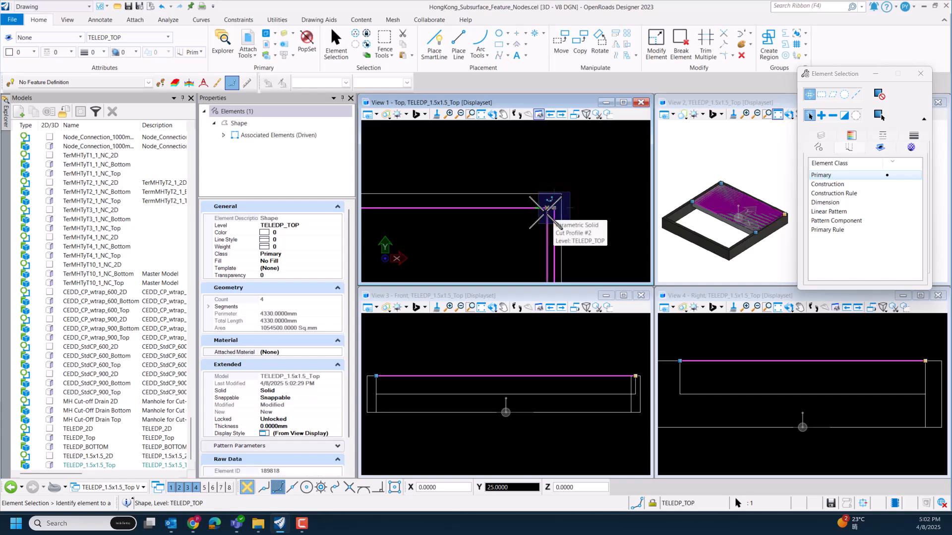
left_click(551, 189)
scroll(551, 171, "down", 5)
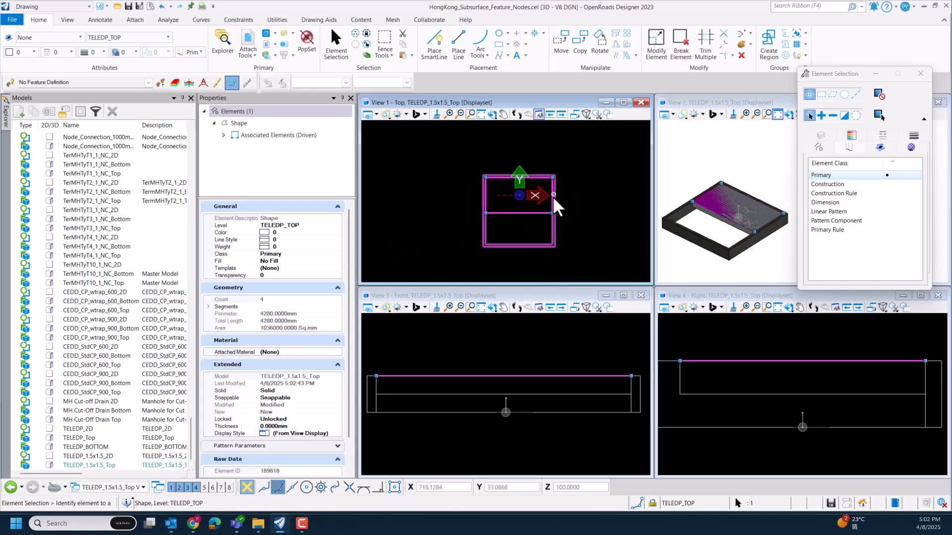
Step: Stretch the cover profile's lower-right corner down to the frame opening's inner corner and clear the selection
scroll(548, 216, "up", 3)
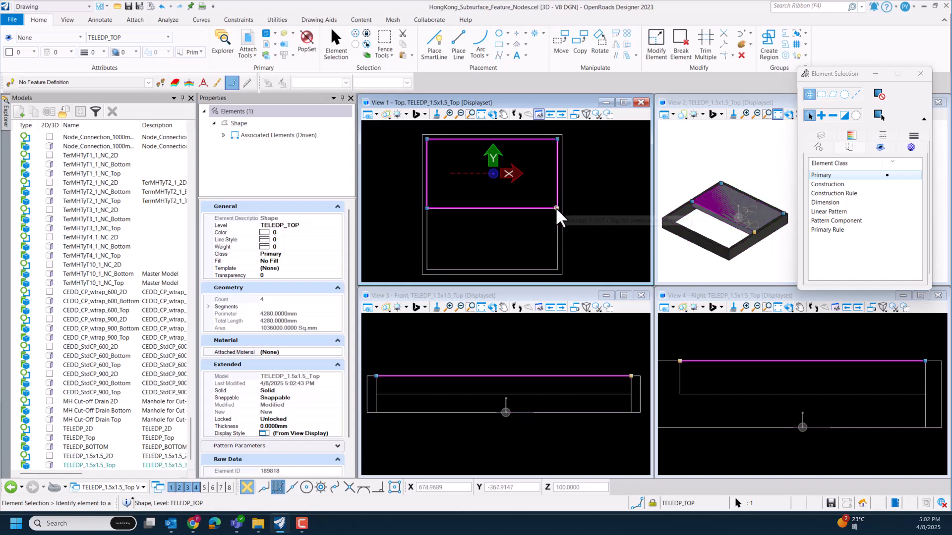
left_click(555, 208)
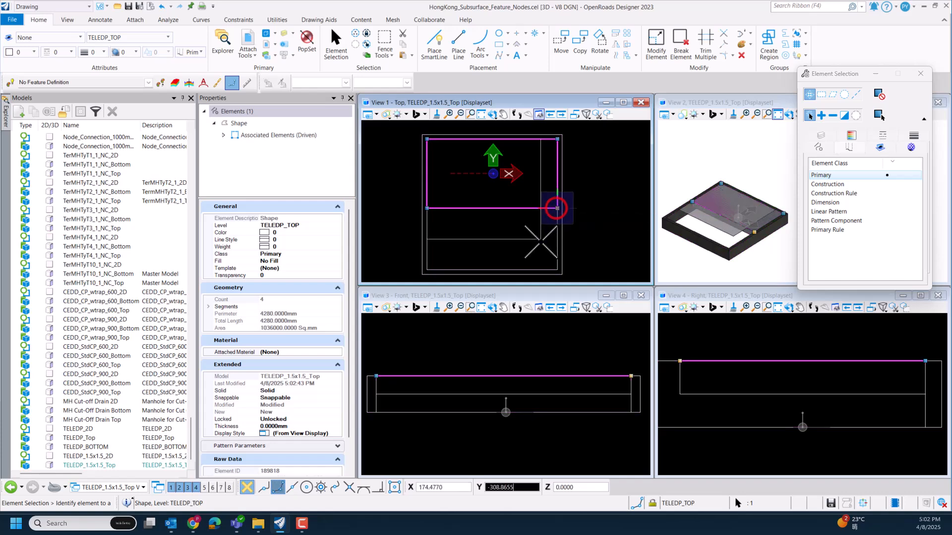
left_click(557, 268)
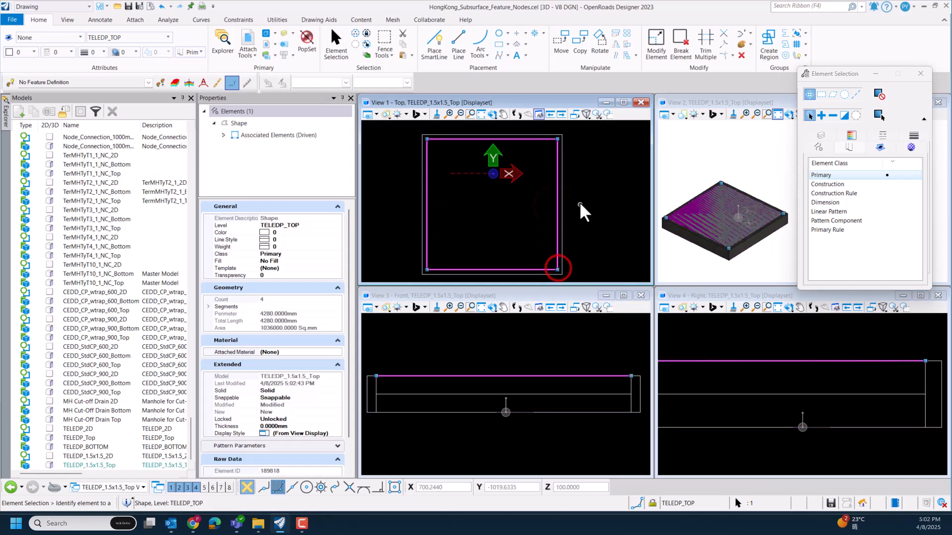
left_click(580, 189)
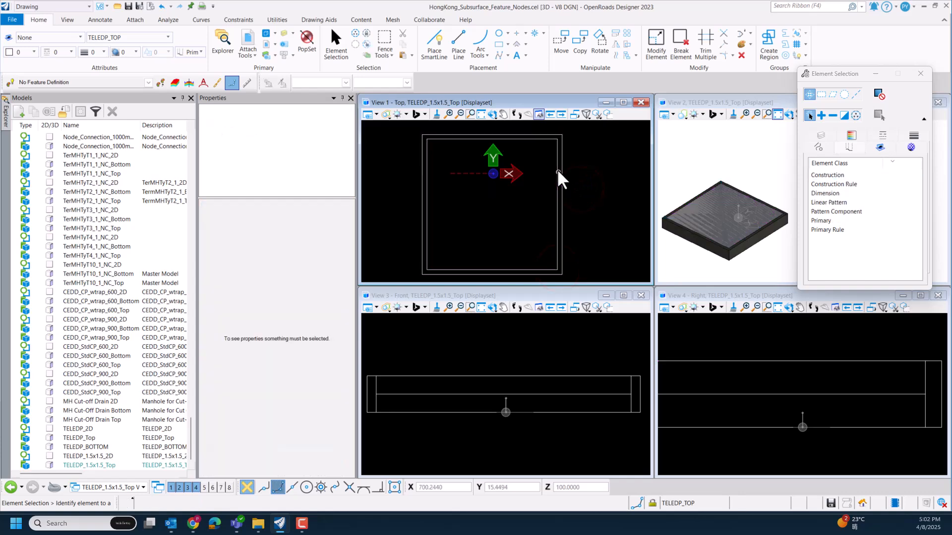
Step: Hide the input element of the inner extruded cover solid and clear the selection
left_click(543, 138)
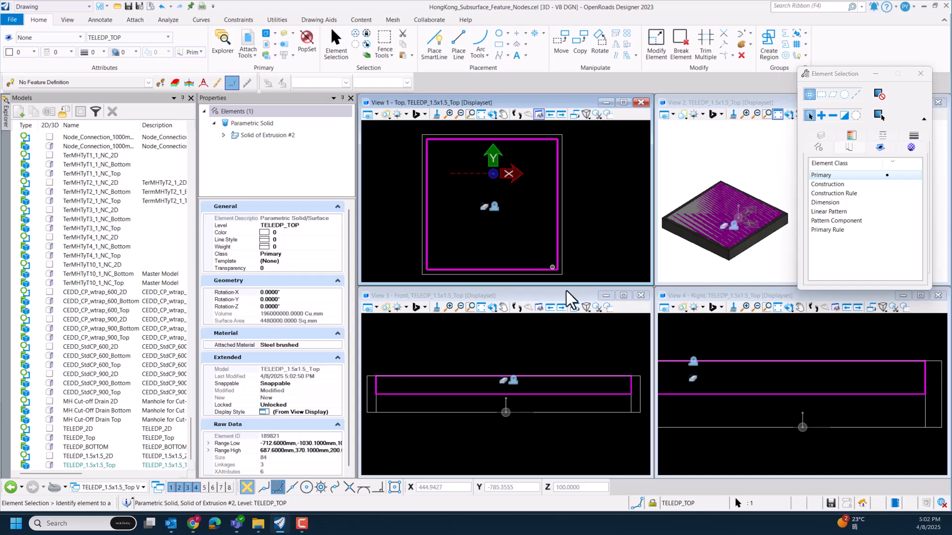
right_click(695, 365)
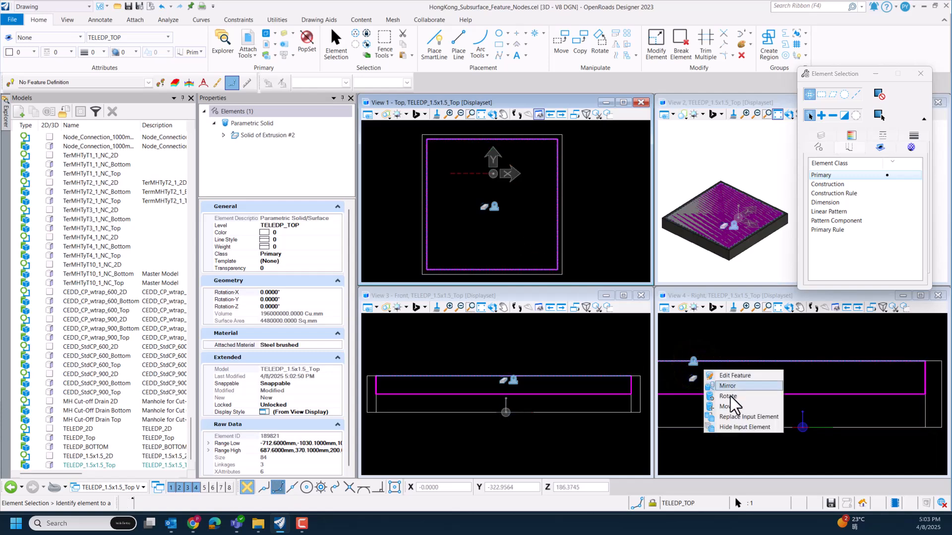
left_click(742, 427)
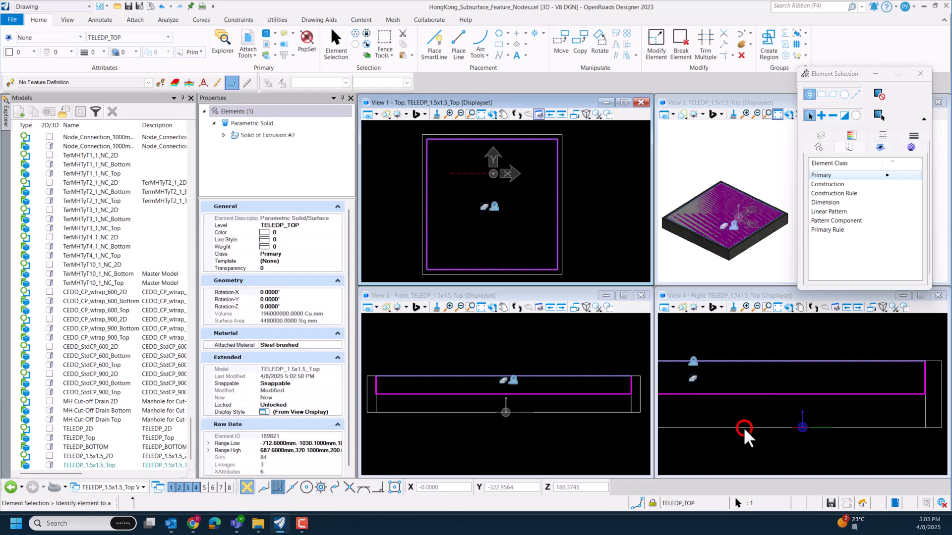
left_click(590, 224)
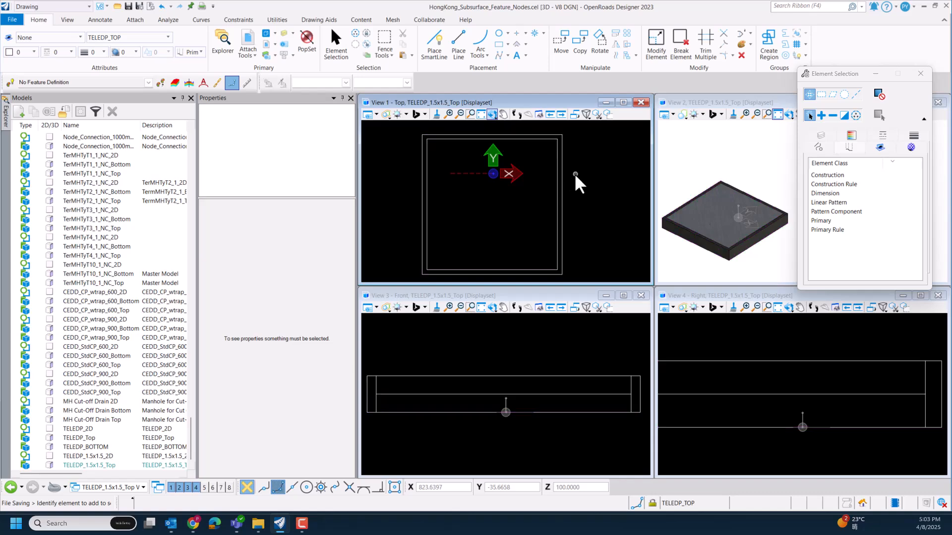
Step: Move both the frame and cover solids 12.5 mm in X and 330 mm in Y, placing their centre on the origin
left_click_drag(576, 180, 549, 160)
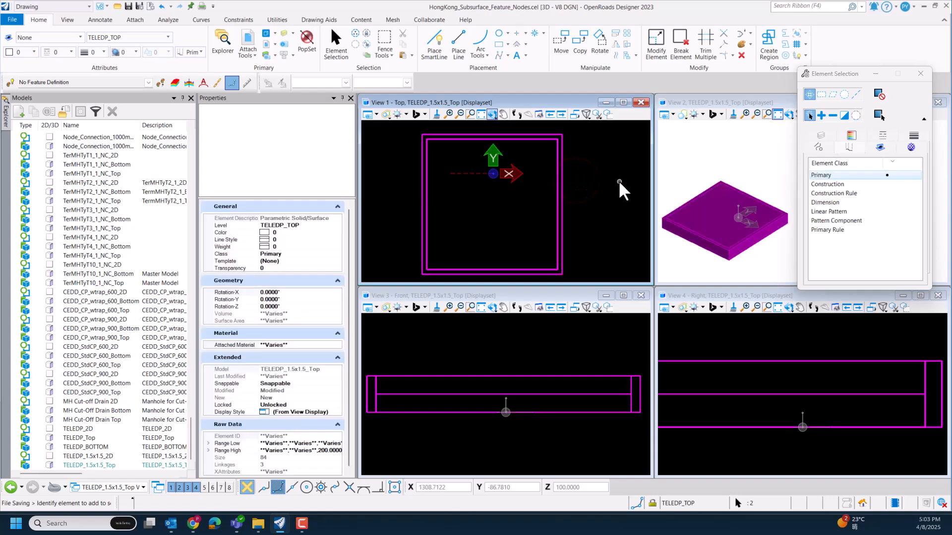
right_click(590, 176)
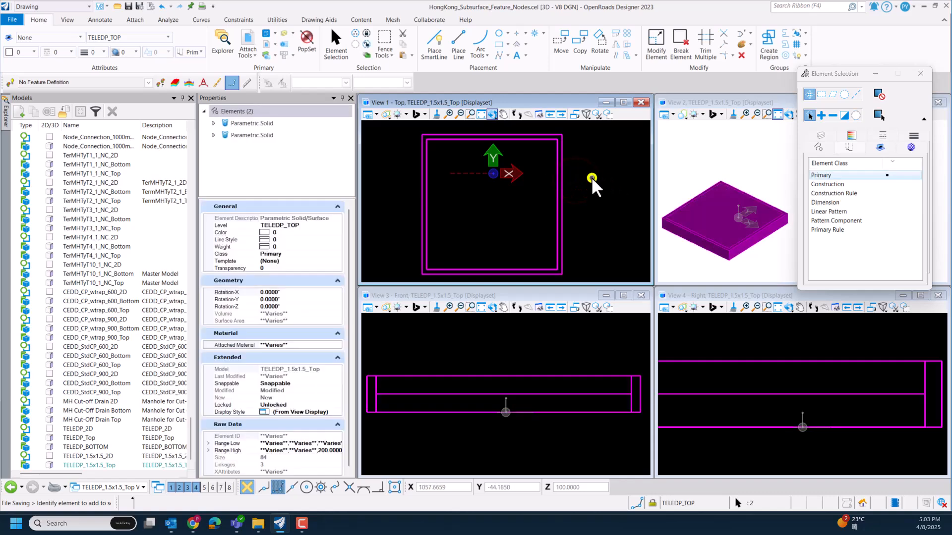
left_click(635, 210)
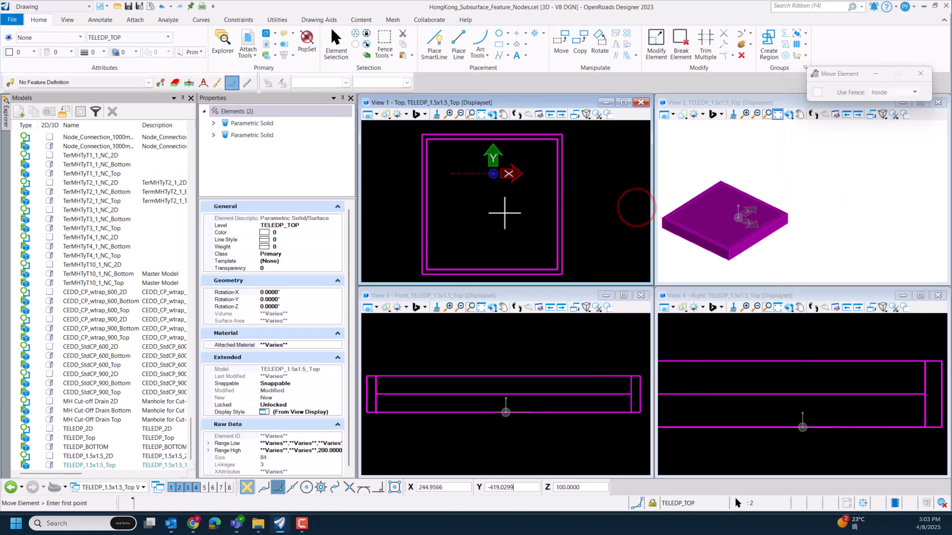
left_click(557, 208)
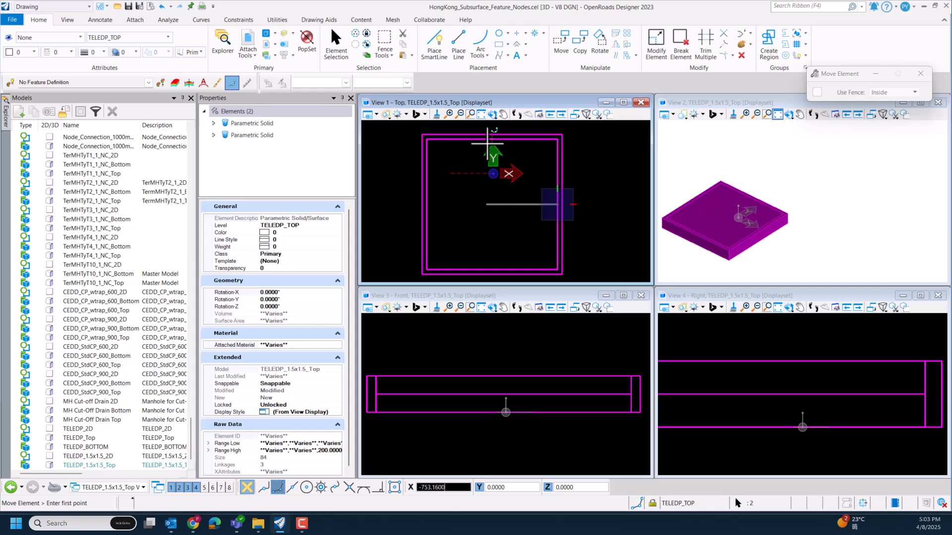
left_click(492, 204)
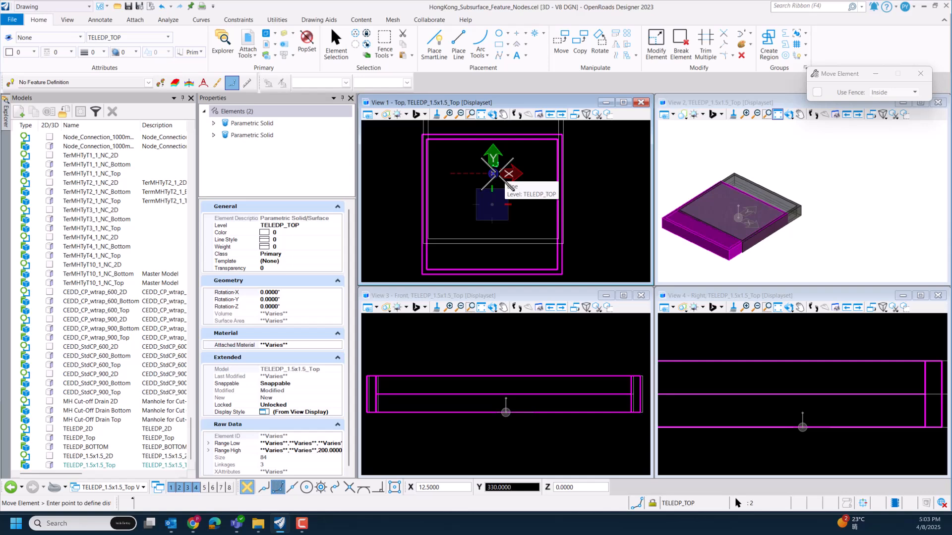
left_click(505, 227)
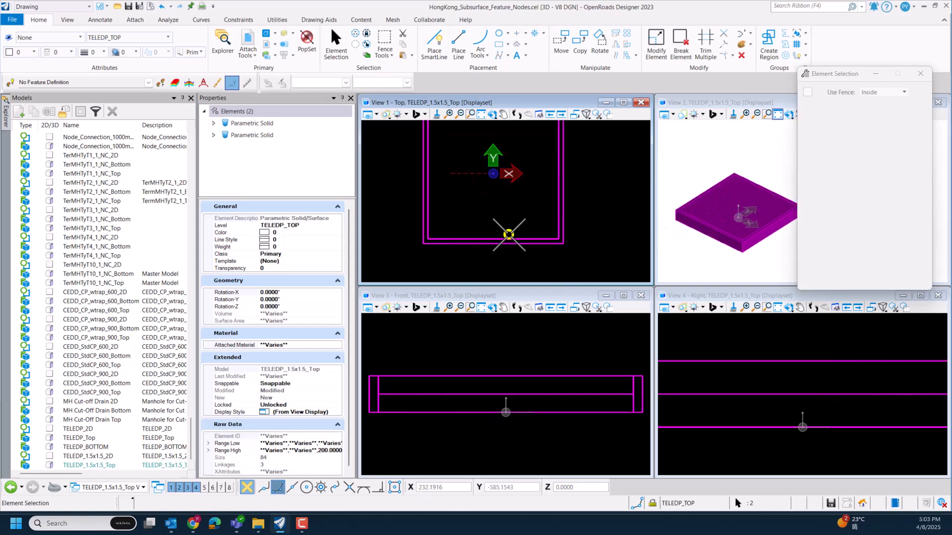
scroll(523, 225, "down", 1)
right_click(574, 207)
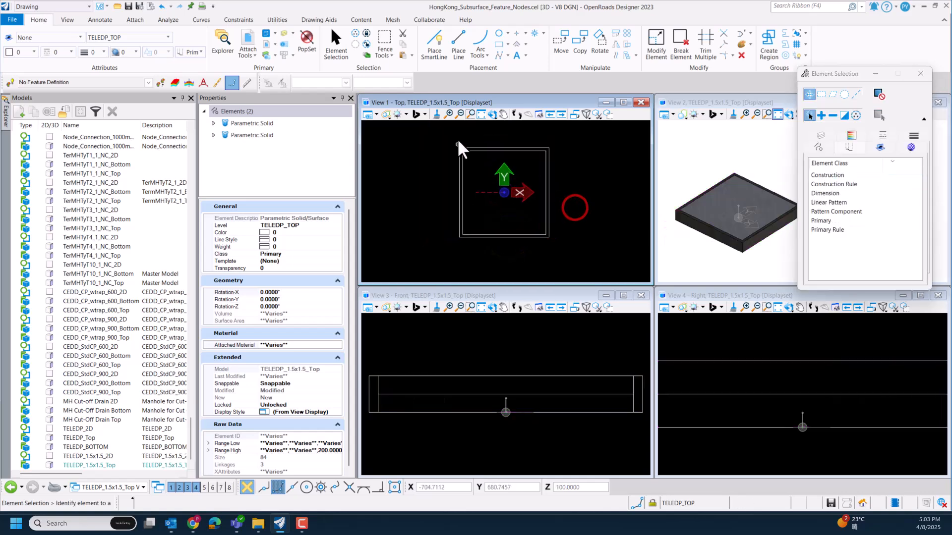
Step: Fit the whole Top model in all four views and leave the Fit View command
left_click(481, 114)
left_click(481, 115)
left_click(580, 342)
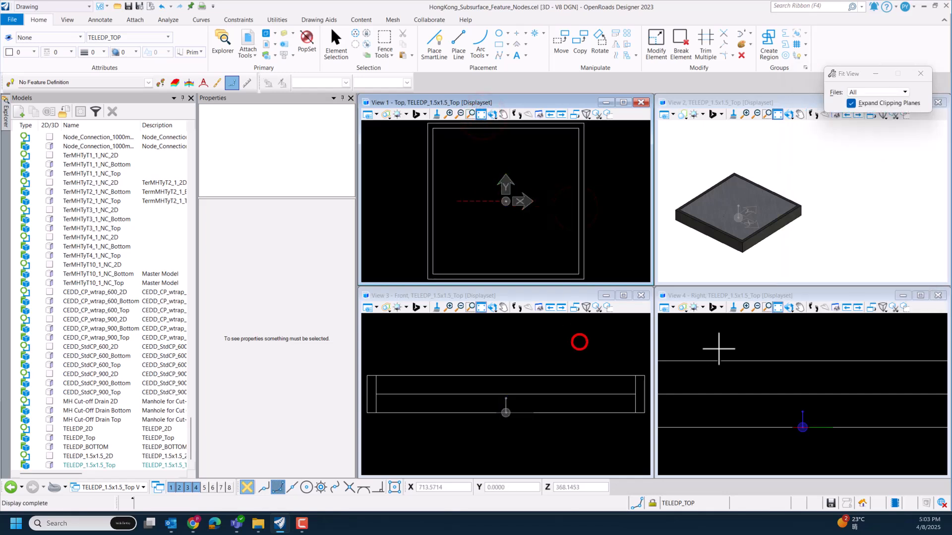
left_click(719, 348)
left_click(686, 262)
right_click(687, 263)
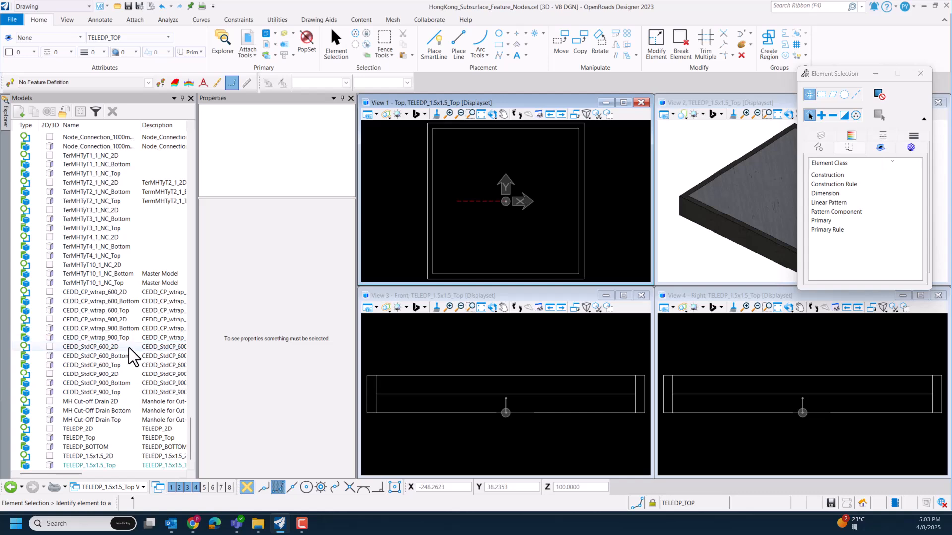
Step: Copy the TELEDP_BOTTOM model as a new model named TELEDP_1.5x1.5_BOTTOM
left_click(101, 446)
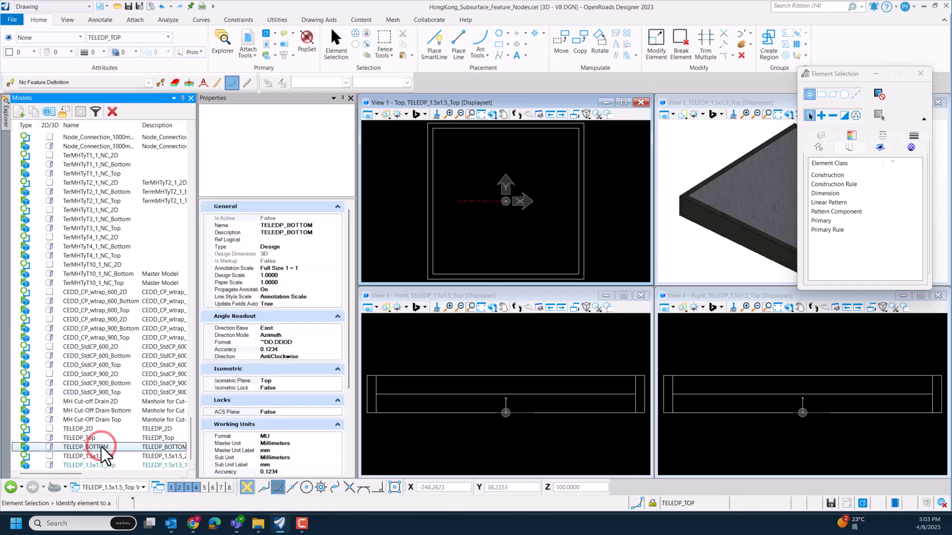
right_click(101, 447)
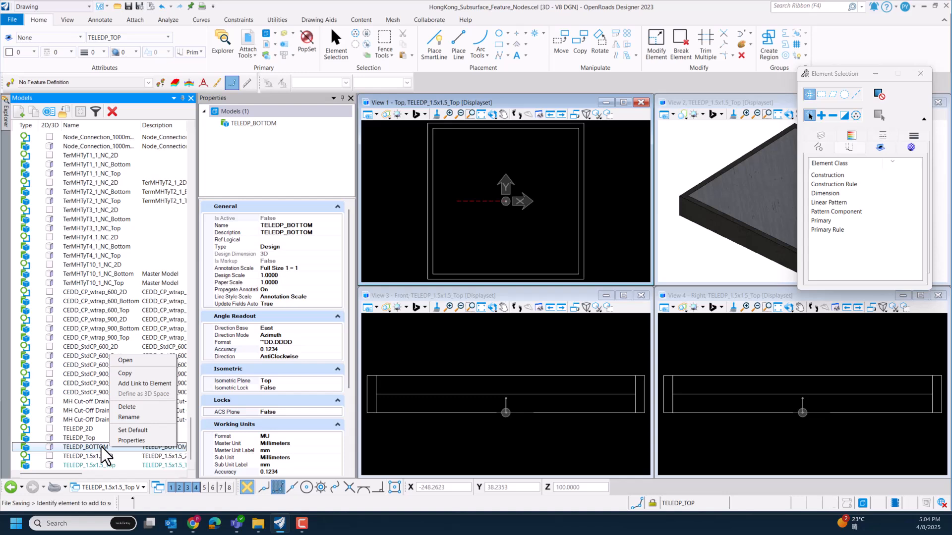
left_click(135, 375)
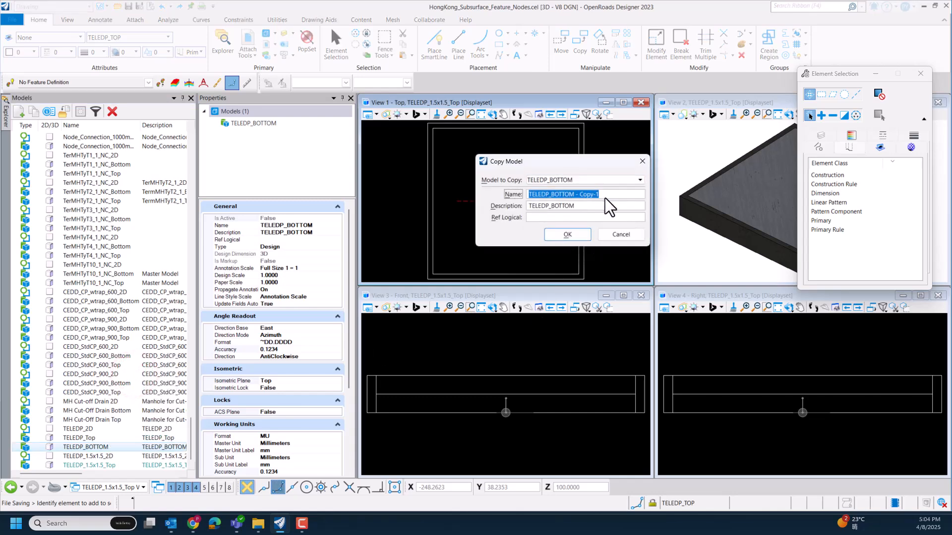
left_click_drag(606, 193, 577, 194)
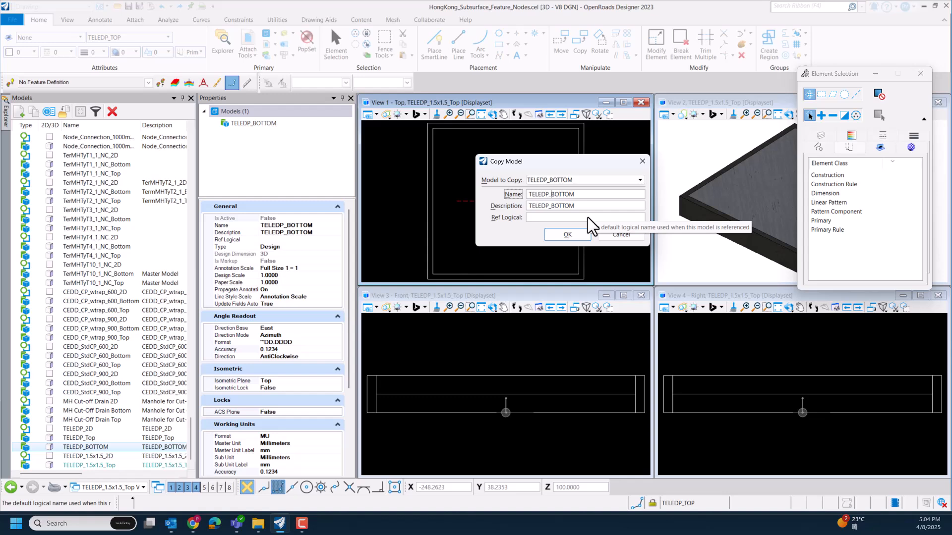
type("1.5x1.5_")
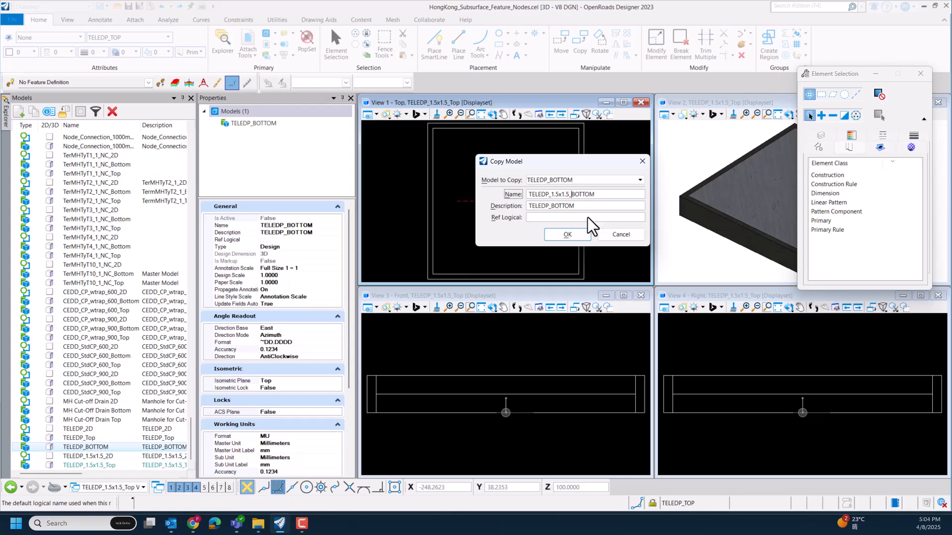
key("Return")
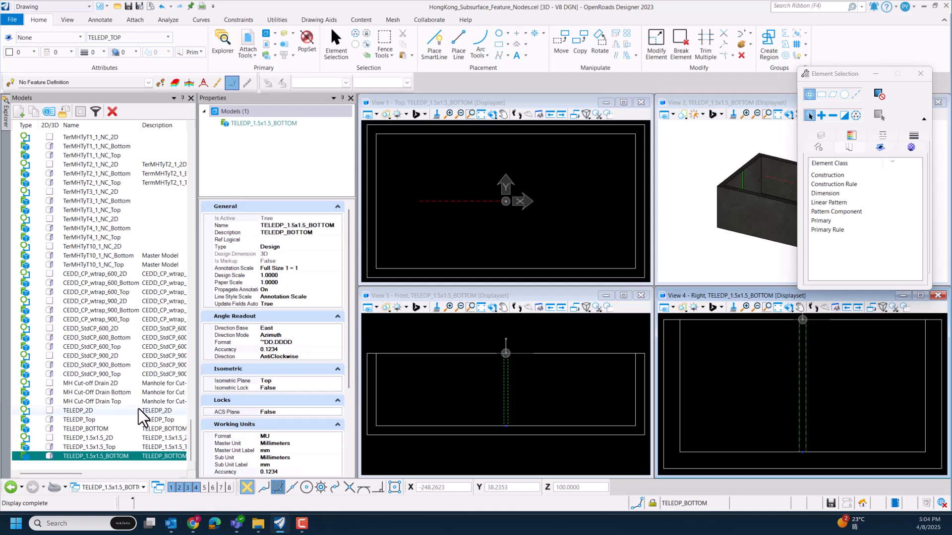
Step: Set the new bottom model's description to TELEDP_1.5x1.5_BOTTOM, copying it from the model name
right_click(144, 457)
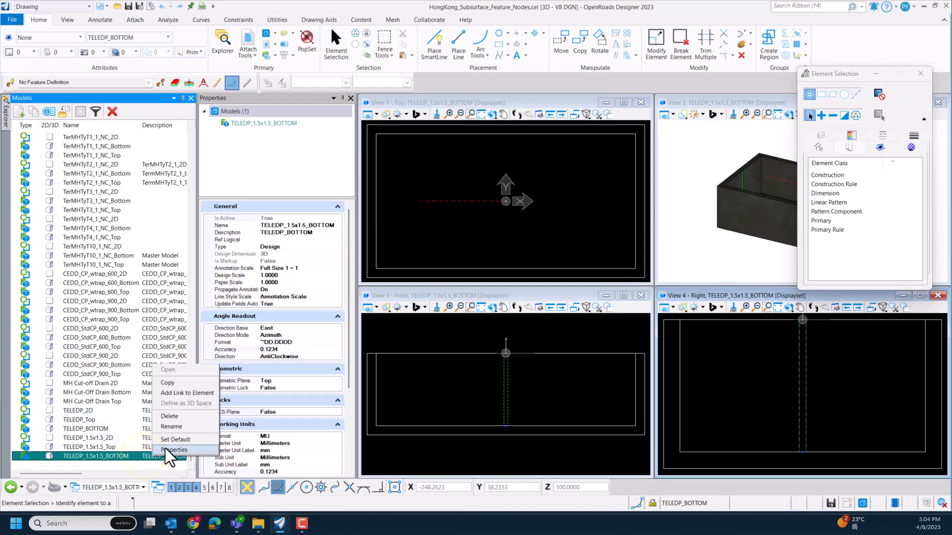
left_click(166, 448)
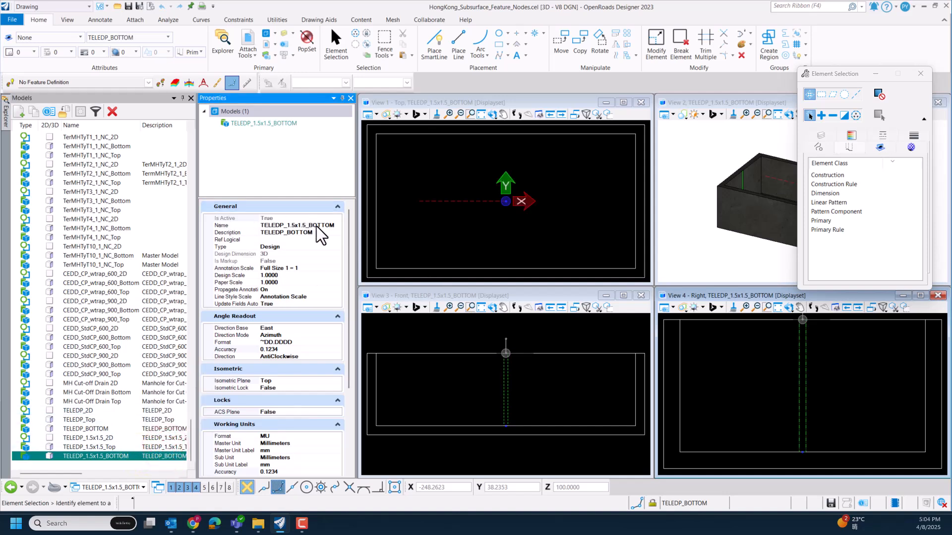
left_click(338, 224)
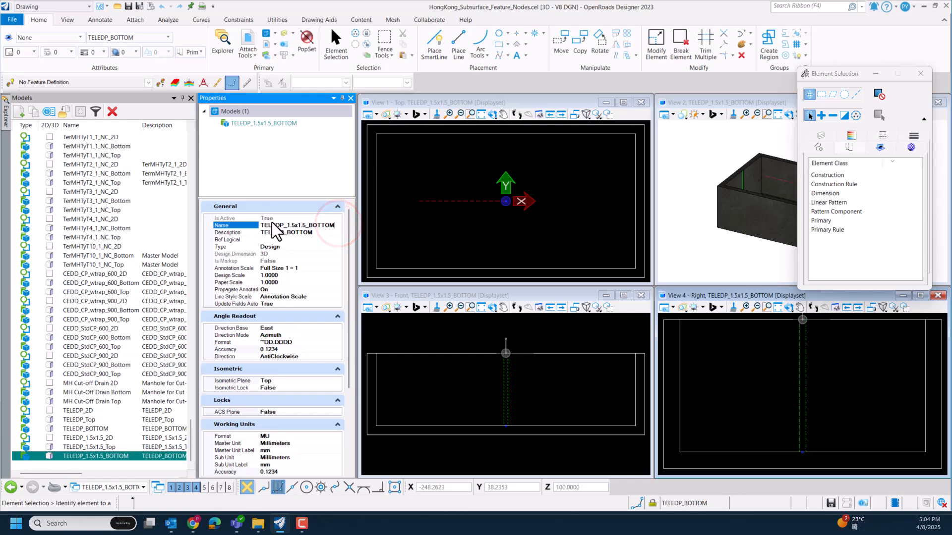
left_click(335, 224)
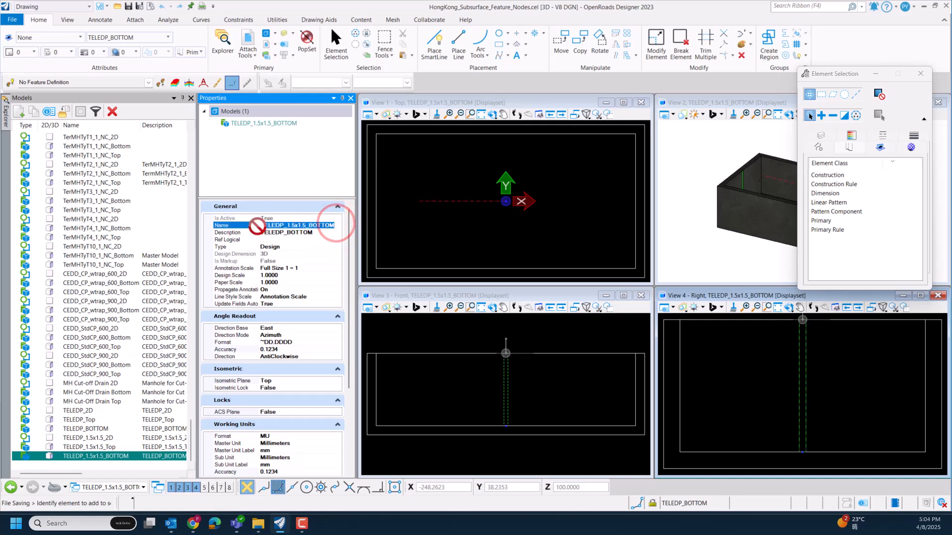
left_click(325, 233)
left_click_drag(320, 233, 251, 232)
key("ctrl+v")
key("Return")
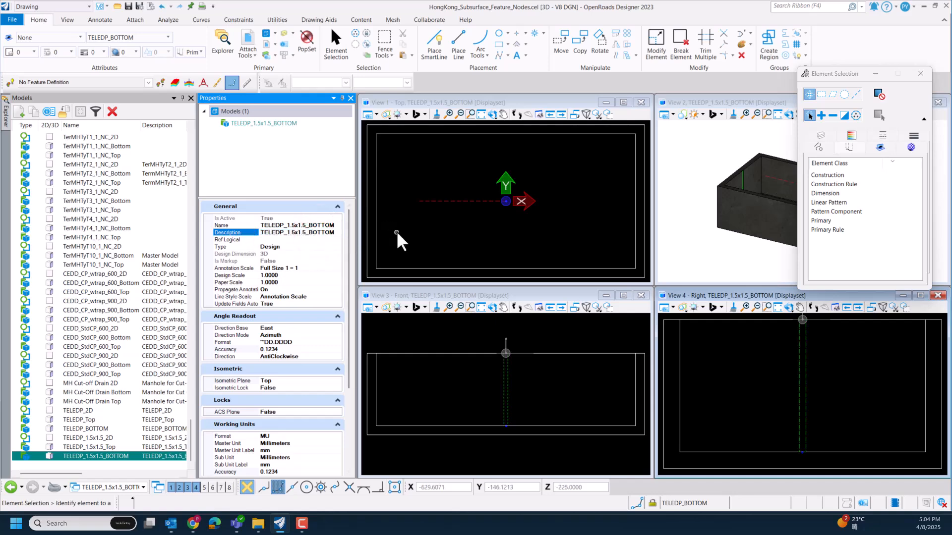
Step: Select the bottom box's parametric solid in the top view to examine its slab and shell features, and clear the selection
scroll(408, 230, "down", 2)
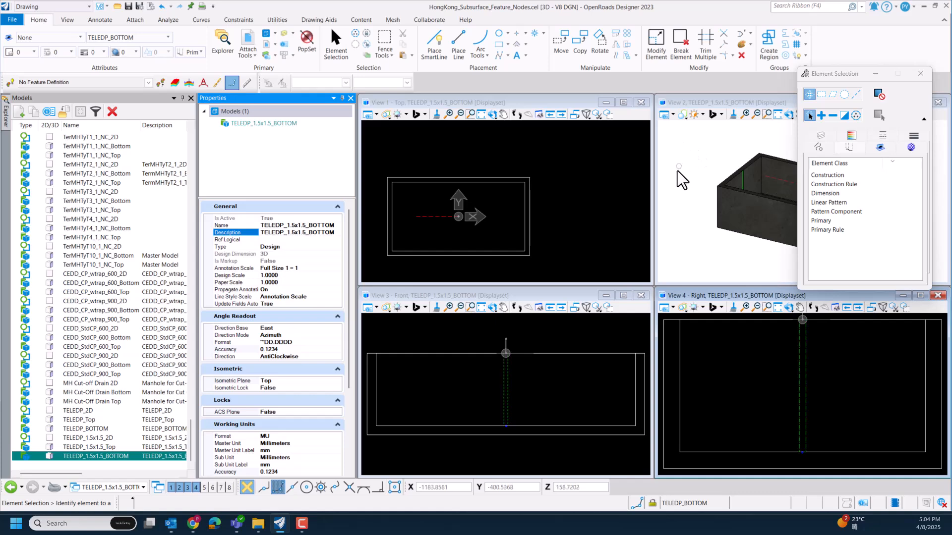
left_click(525, 194)
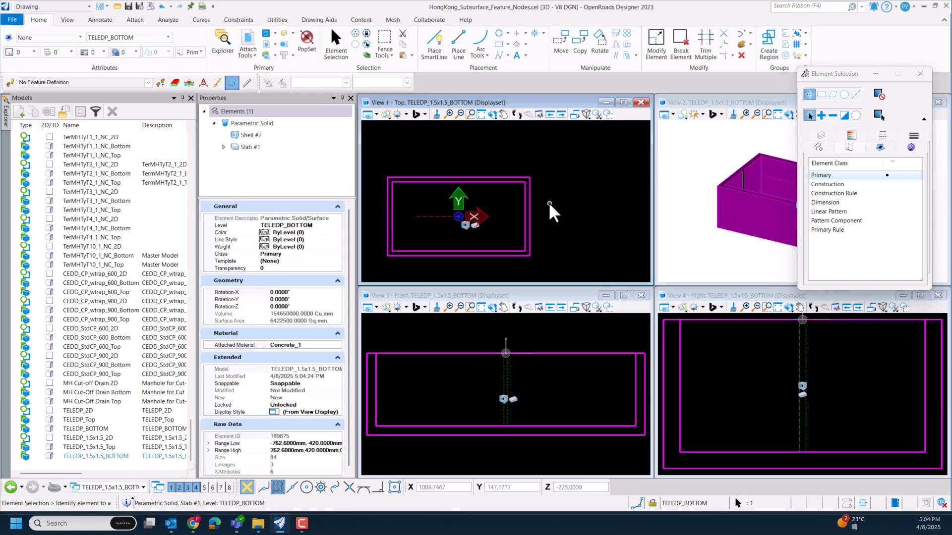
scroll(548, 201, "down", 3)
scroll(518, 210, "up", 3)
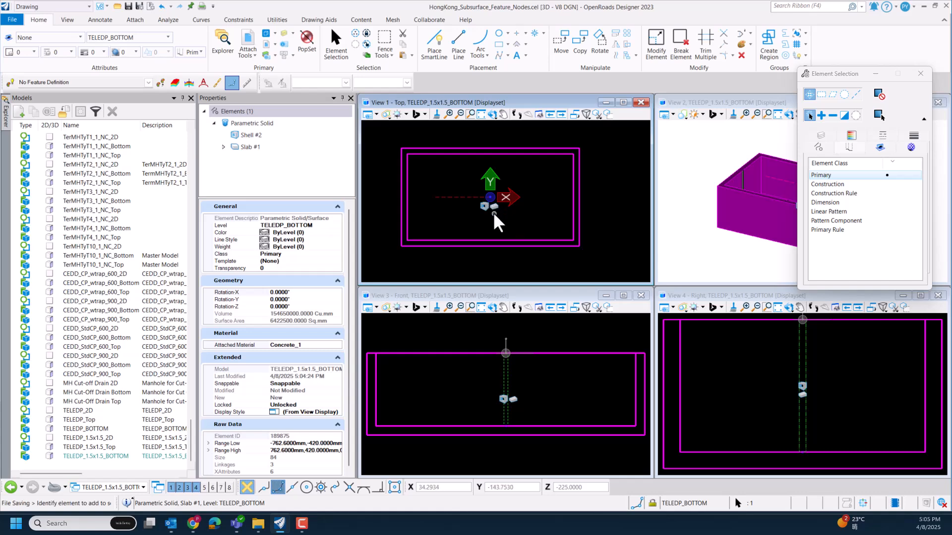
right_click(497, 218)
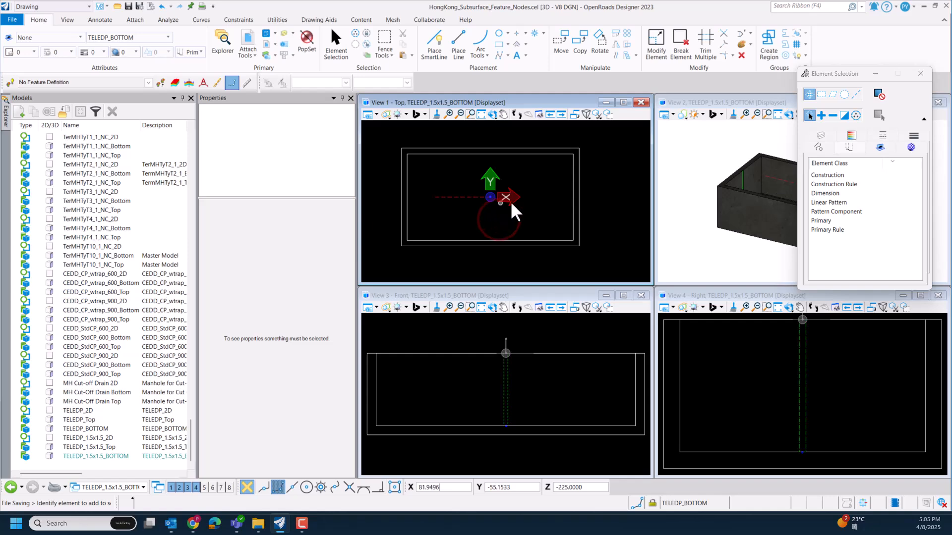
Step: Edit the bottom box's slab feature, setting both its length and width to 1500
left_click(579, 189)
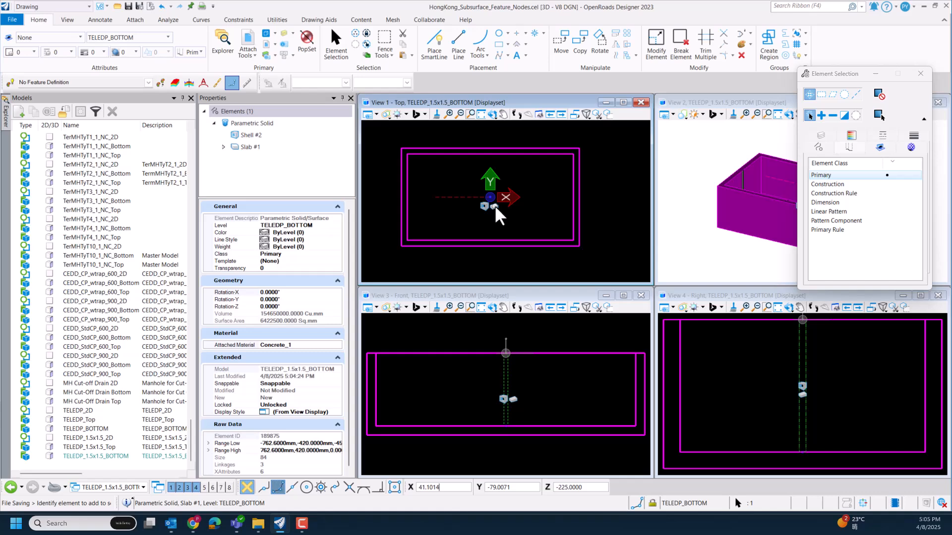
right_click(494, 206)
right_click(494, 204)
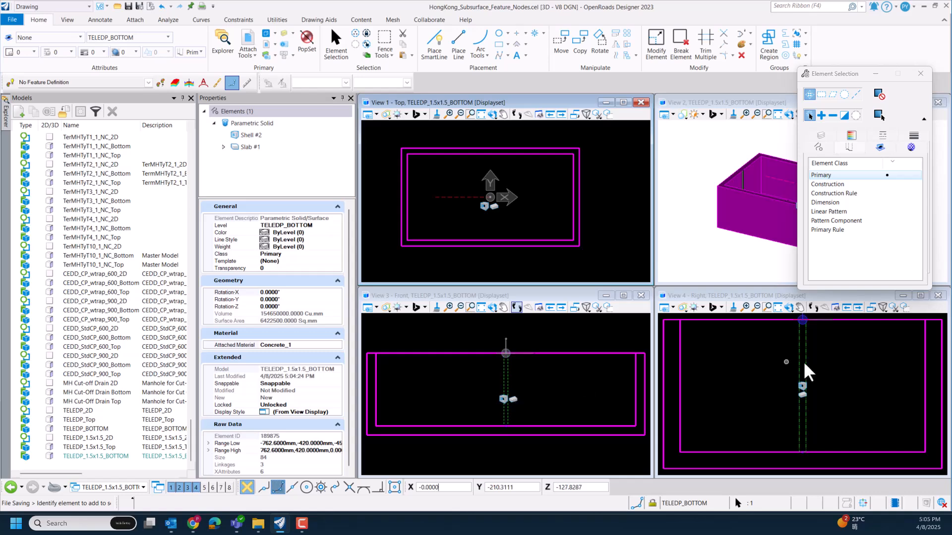
right_click(802, 394)
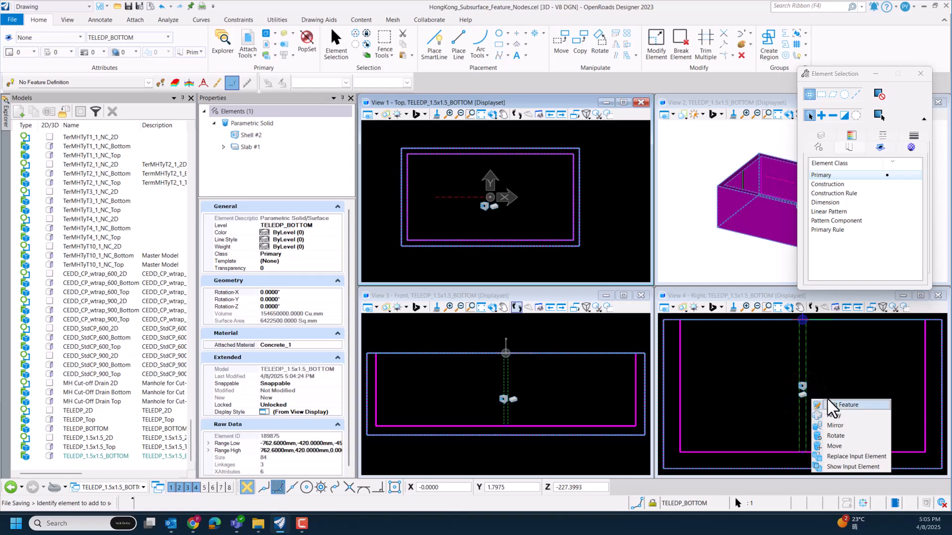
left_click(828, 403)
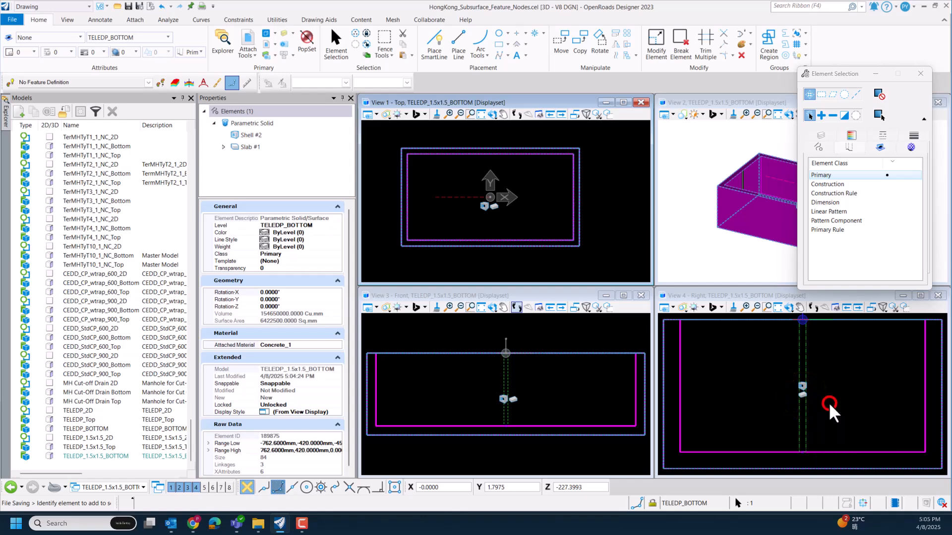
double_click(679, 262)
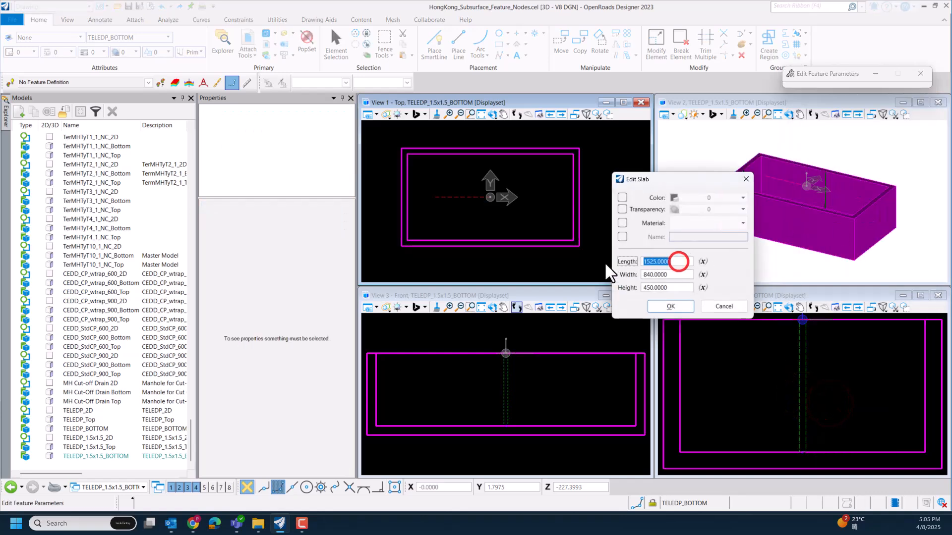
type("1500")
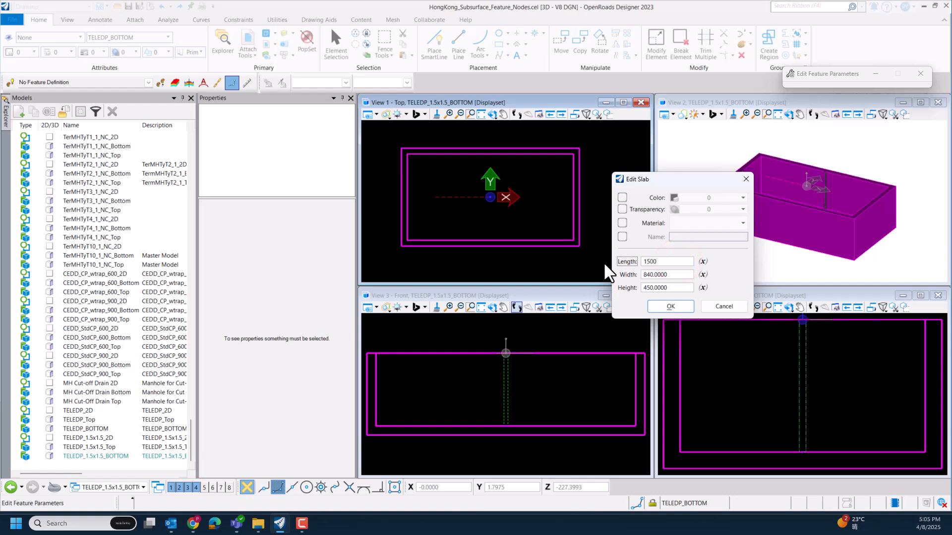
key("Tab")
type("150")
key("Tab")
left_click(681, 307)
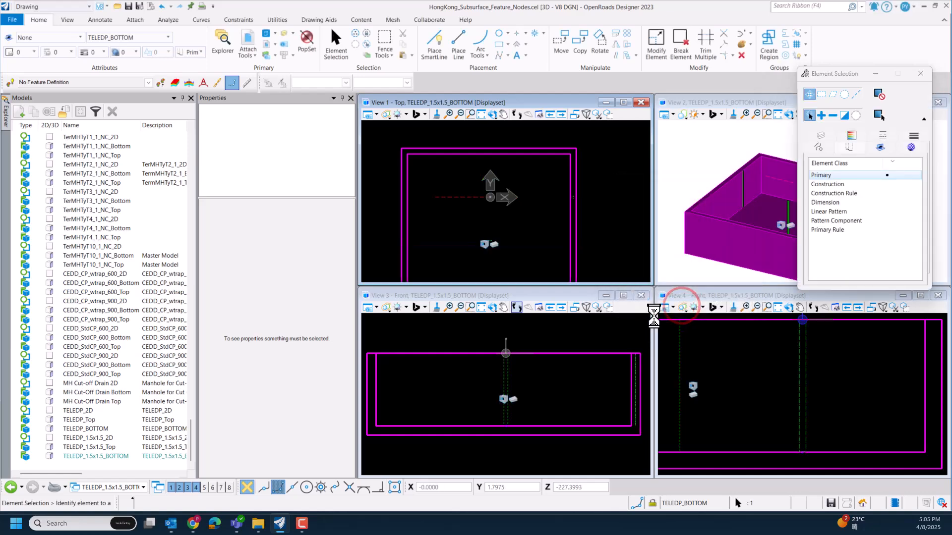
Step: Save the file with the resized bottom box and clear the box's selection
scroll(501, 204, "down", 3)
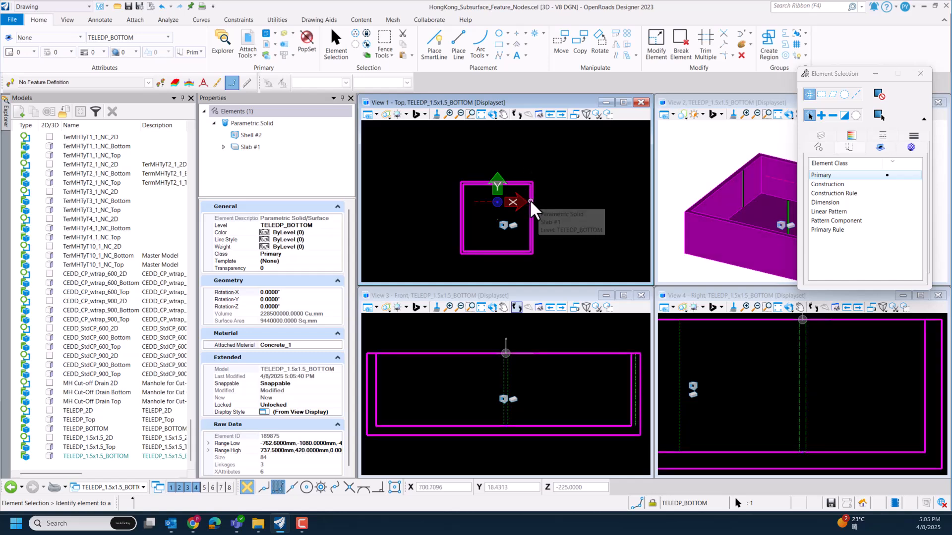
right_click(505, 226)
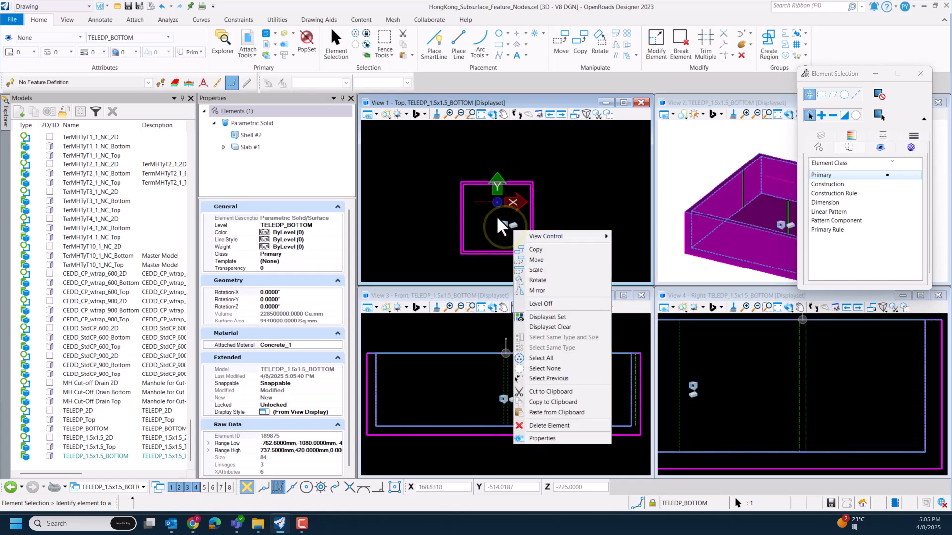
left_click(496, 216)
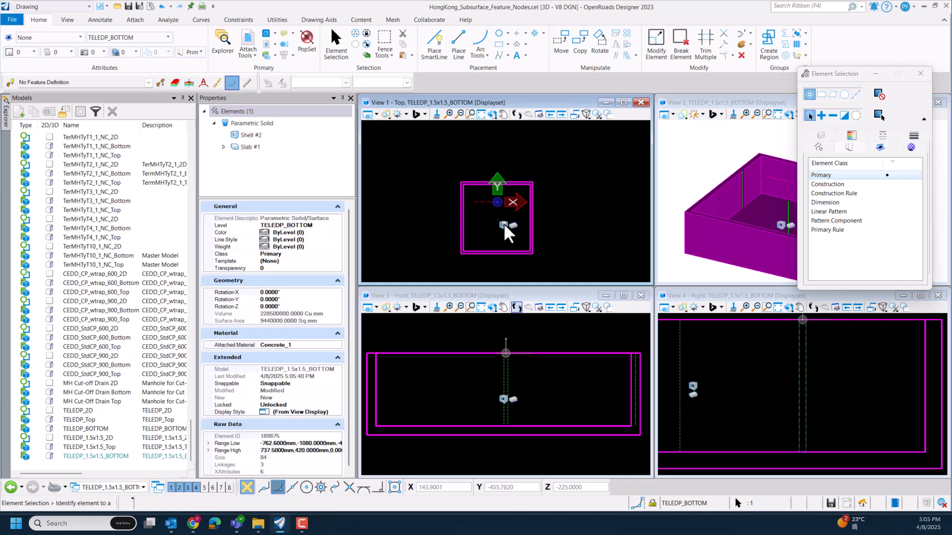
key("ctrl+s")
left_click(504, 224)
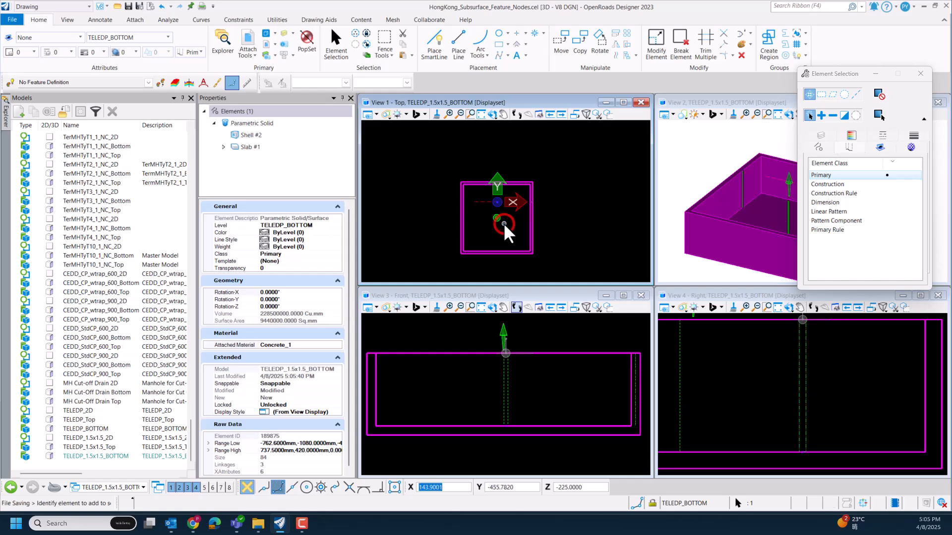
left_click(572, 392)
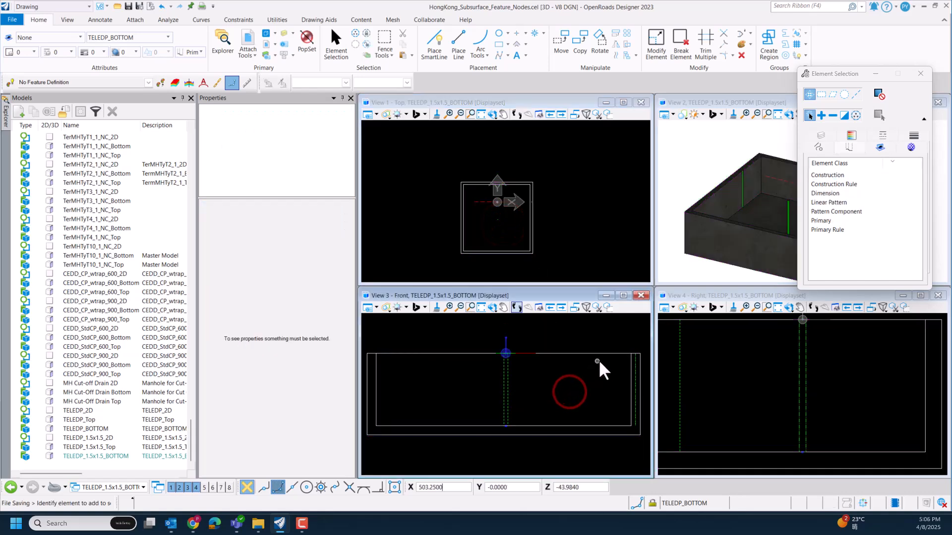
Step: Open the box's shell feature parameters to check the shell thickness, cancel the edit and clear the selection
left_click(609, 352)
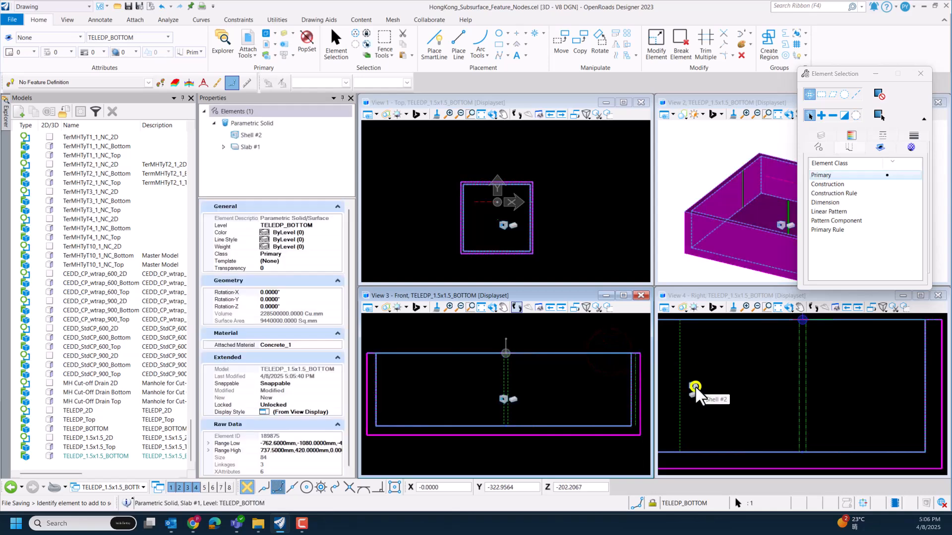
left_click(695, 387)
left_click(720, 393)
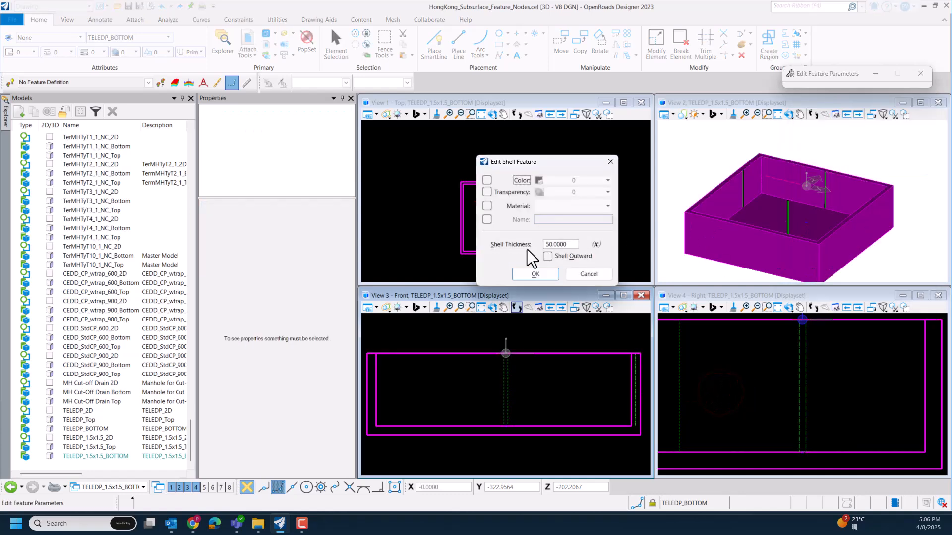
left_click(588, 274)
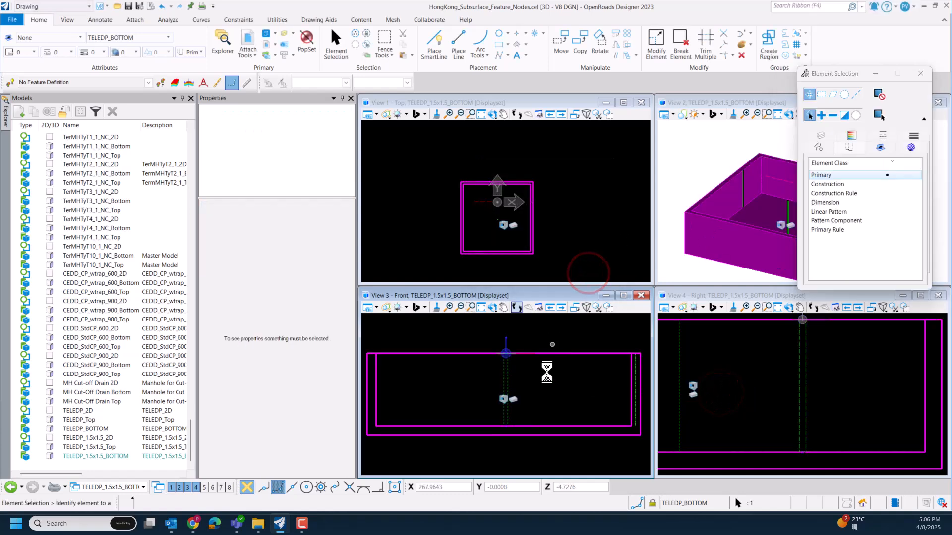
left_click(548, 369)
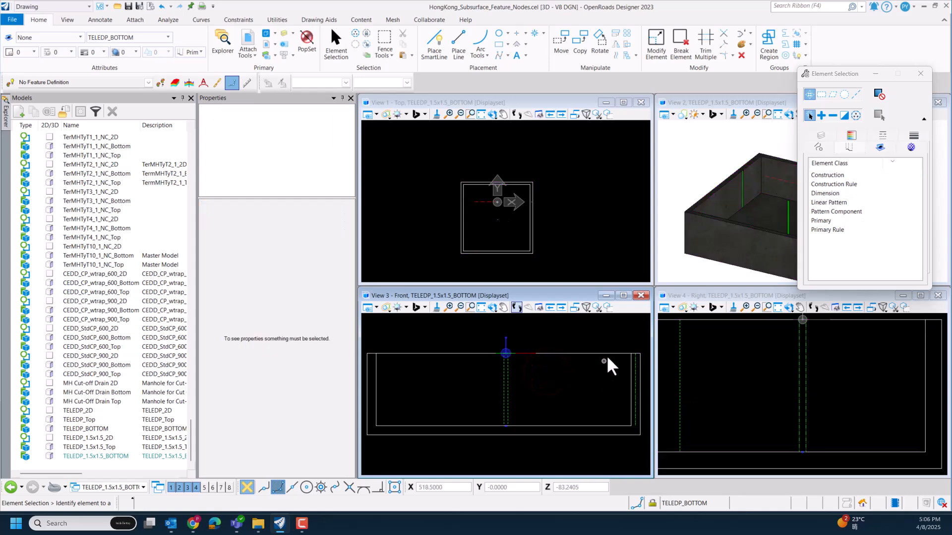
Step: Move the bottom box by 12.5 mm in X and 330 mm in Y to centre it on the origin, and clear the selection
right_click(638, 356)
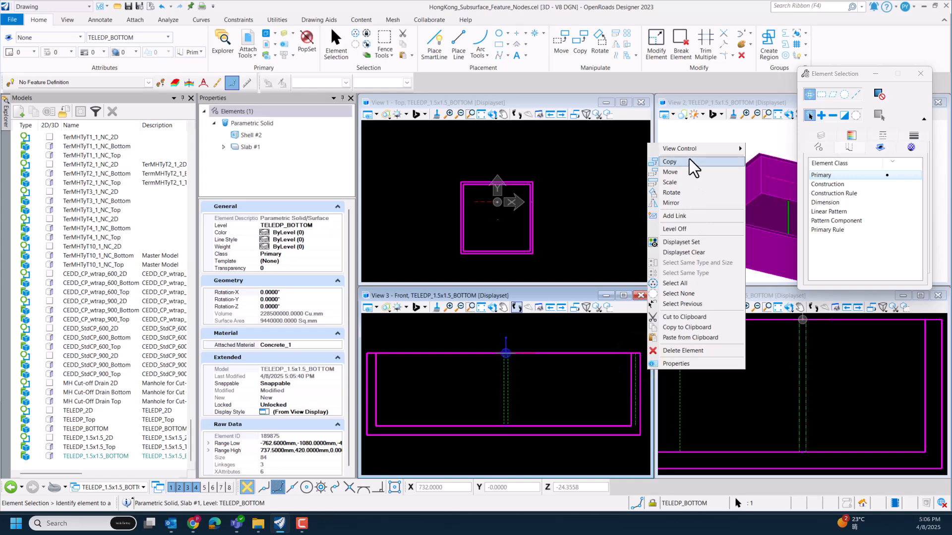
left_click(684, 171)
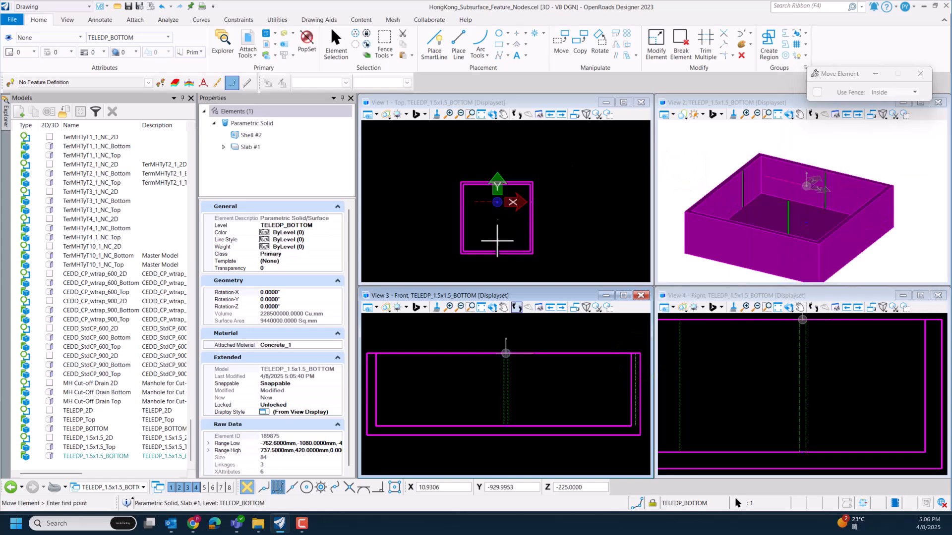
scroll(500, 218, "up", 1)
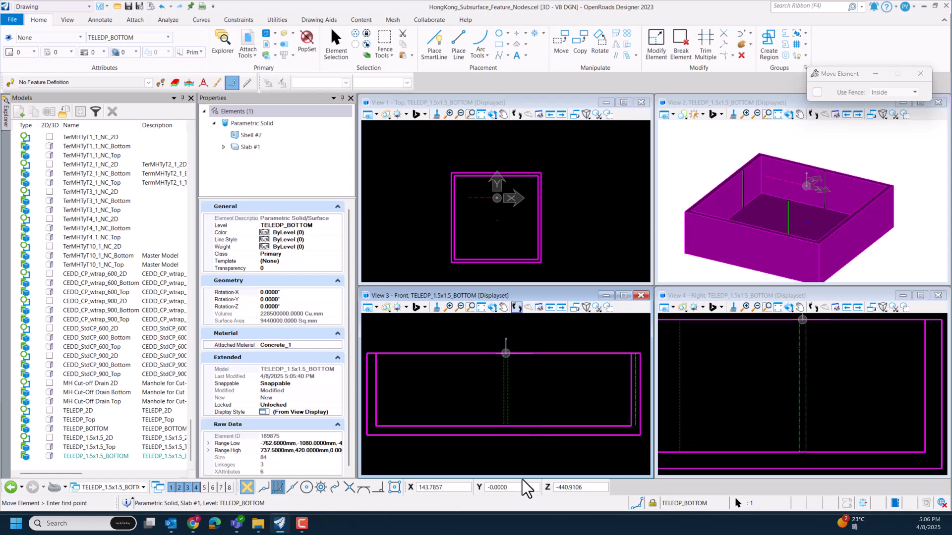
left_click(491, 177)
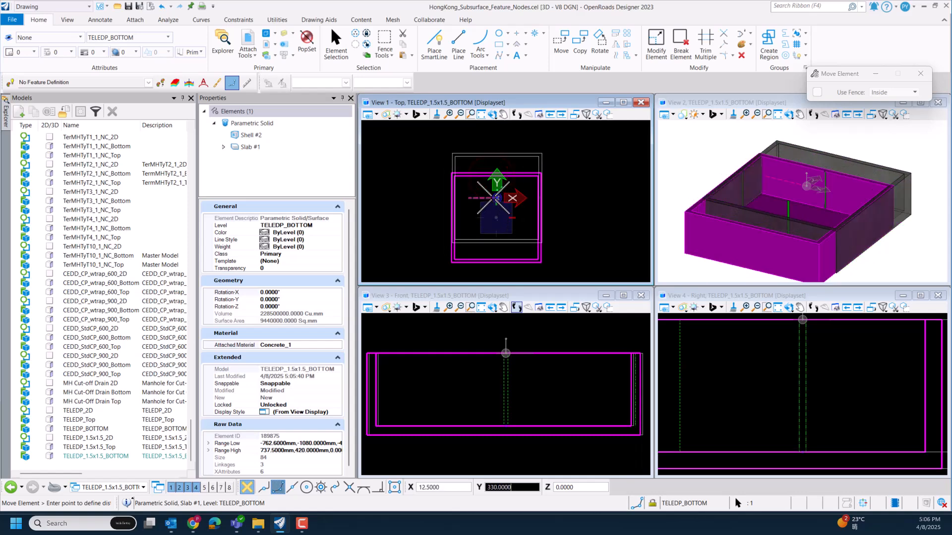
left_click(529, 200)
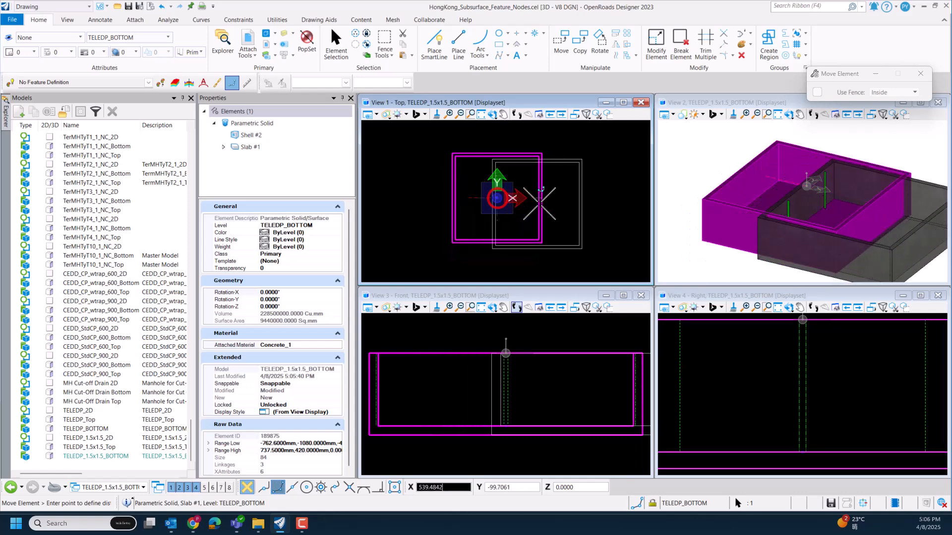
key("Escape")
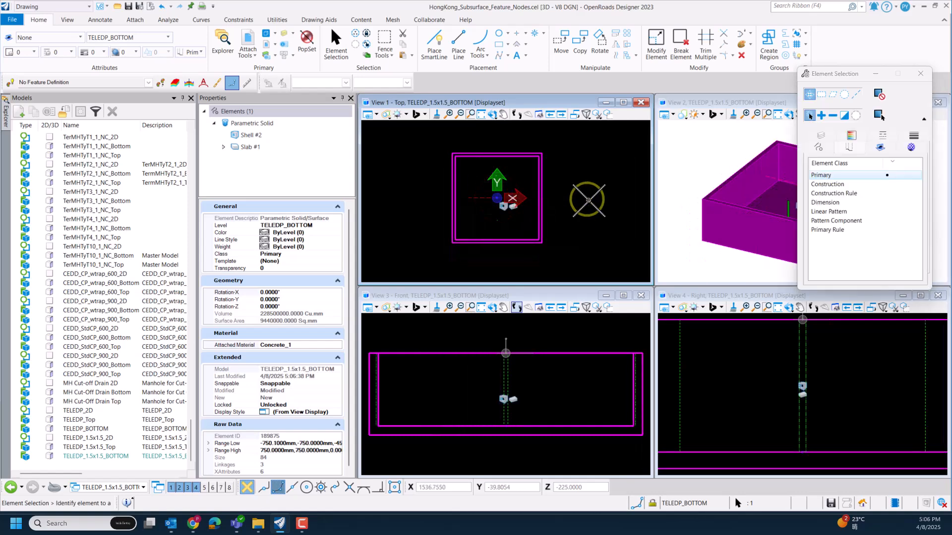
left_click(584, 199)
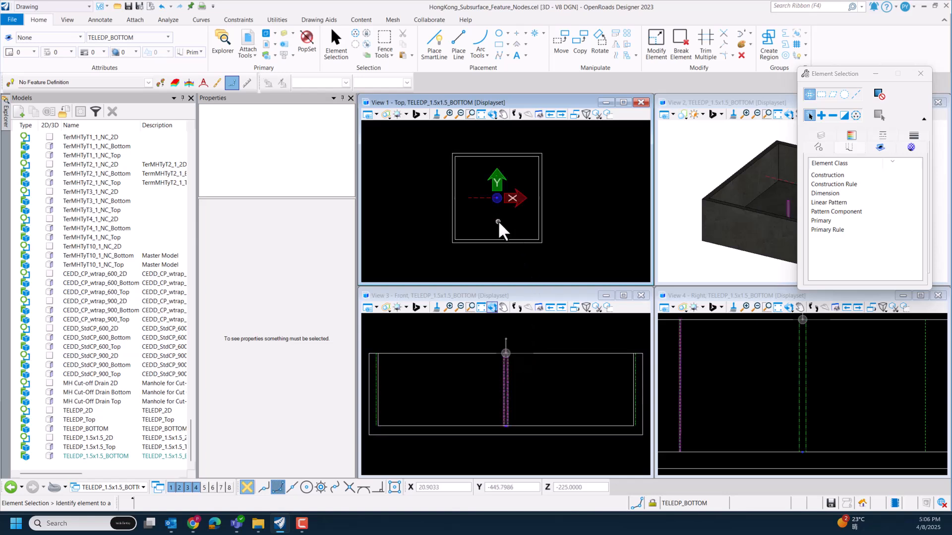
Step: Select the construction shapes on the origin's negative Y and negative X sides in the top view to examine their positions against the walls
scroll(498, 220, "up", 2)
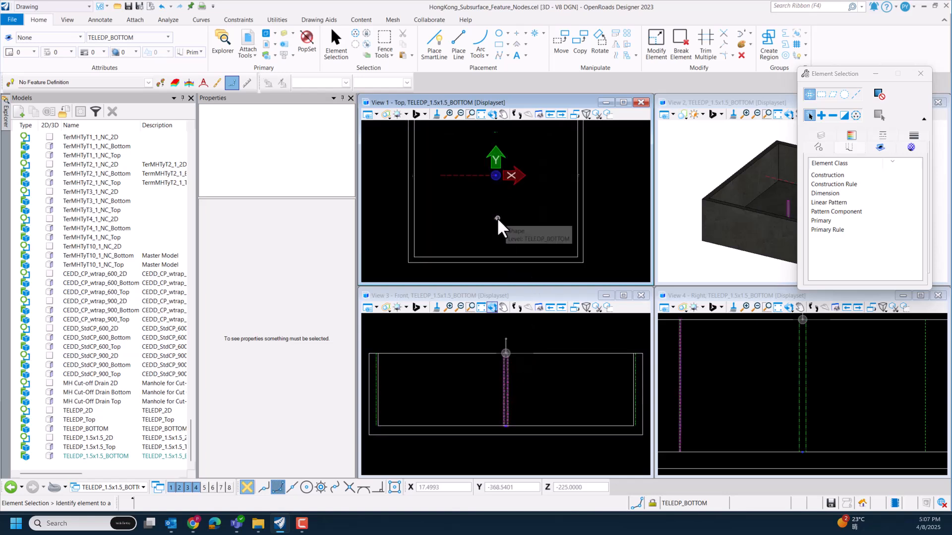
left_click(496, 218)
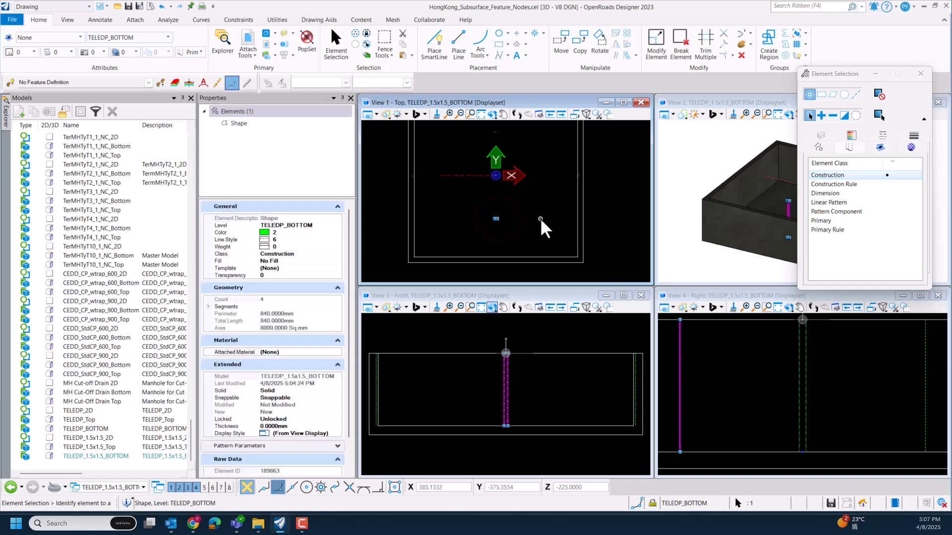
scroll(536, 220, "down", 1)
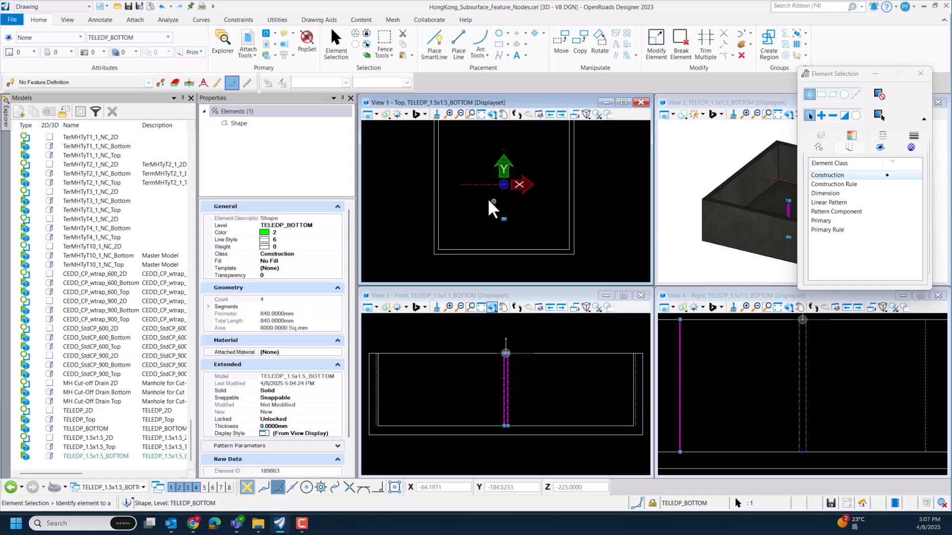
scroll(434, 184, "up", 2)
scroll(434, 183, "up", 2)
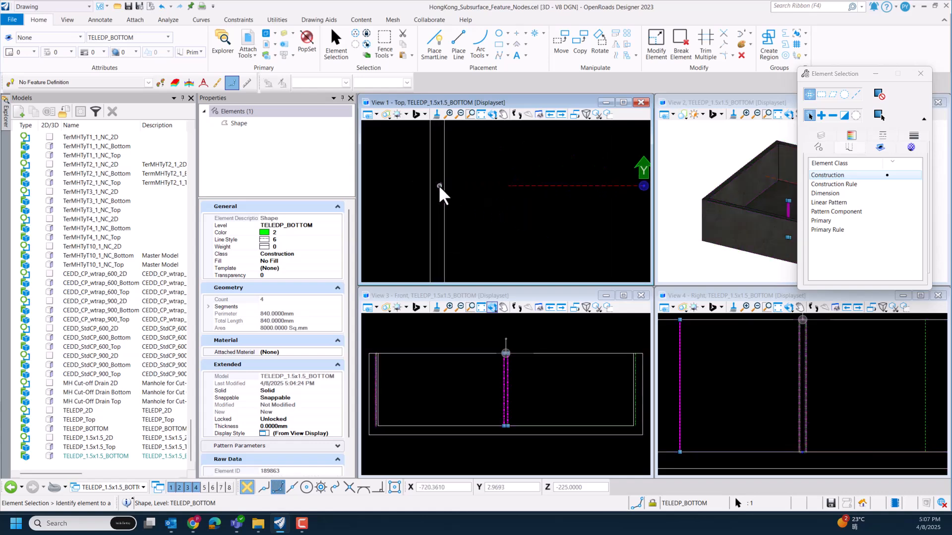
scroll(498, 227, "down", 2)
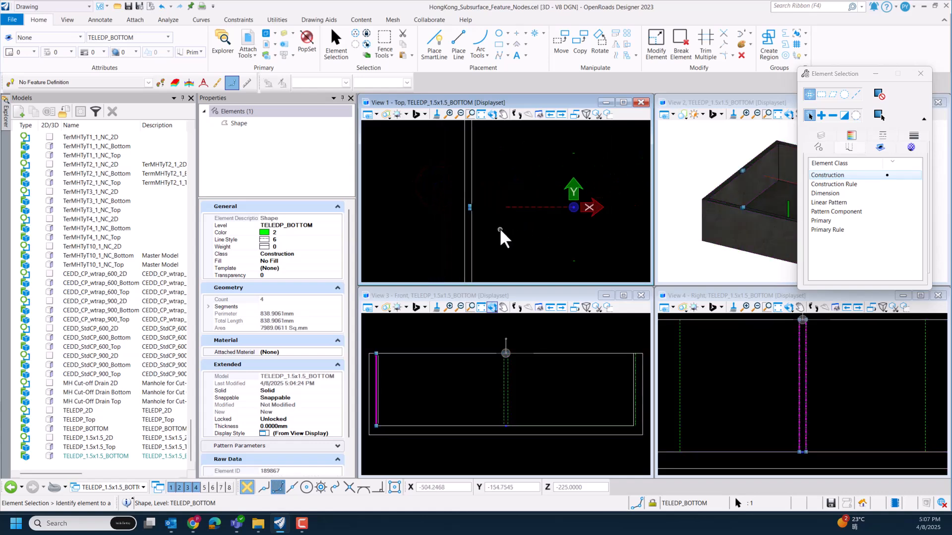
Step: Move the construction shape on the positive Y side by 330 mm in Y, onto the midpoint of the box's inner wall face
left_click(550, 178)
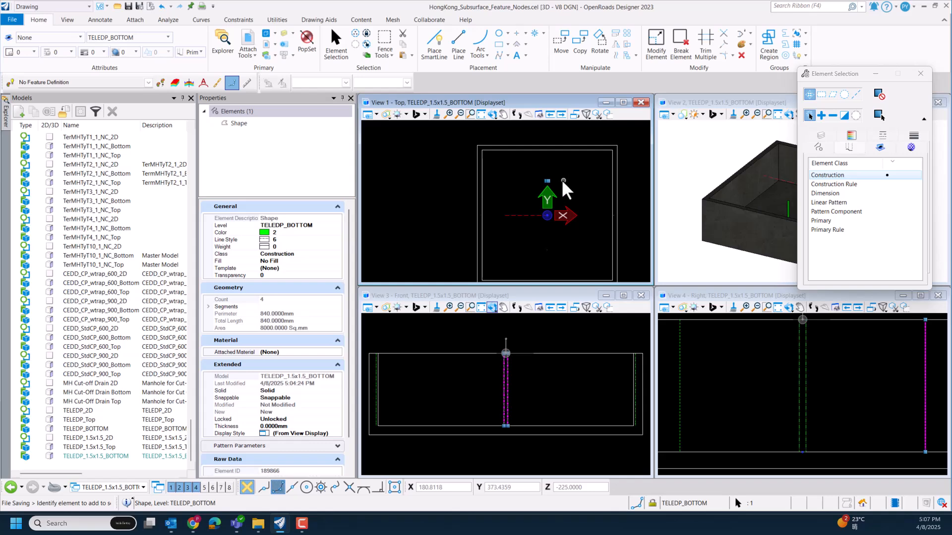
right_click(557, 187)
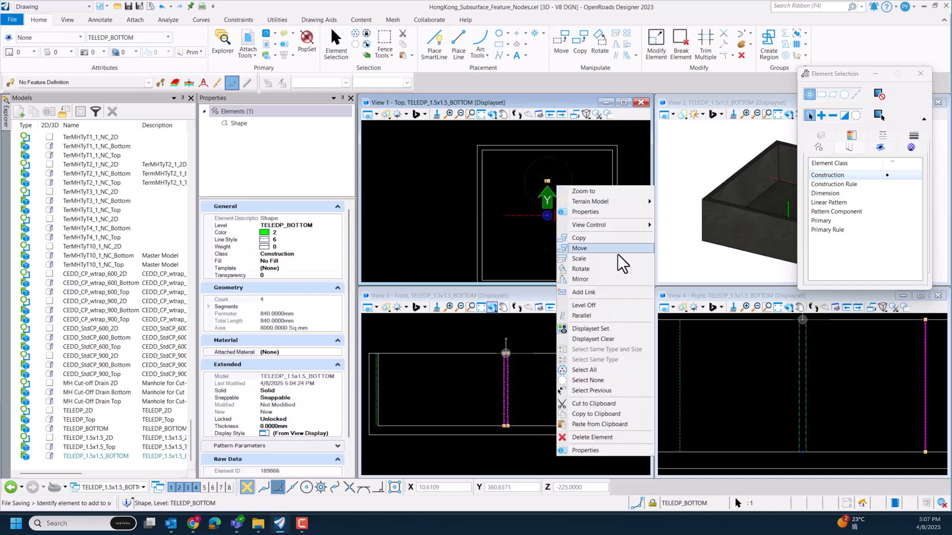
left_click(595, 249)
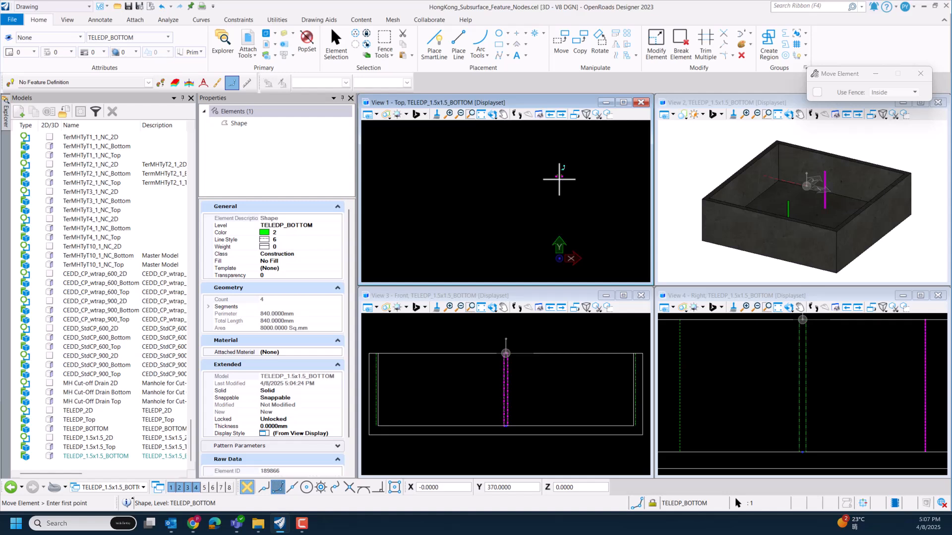
left_click(559, 179)
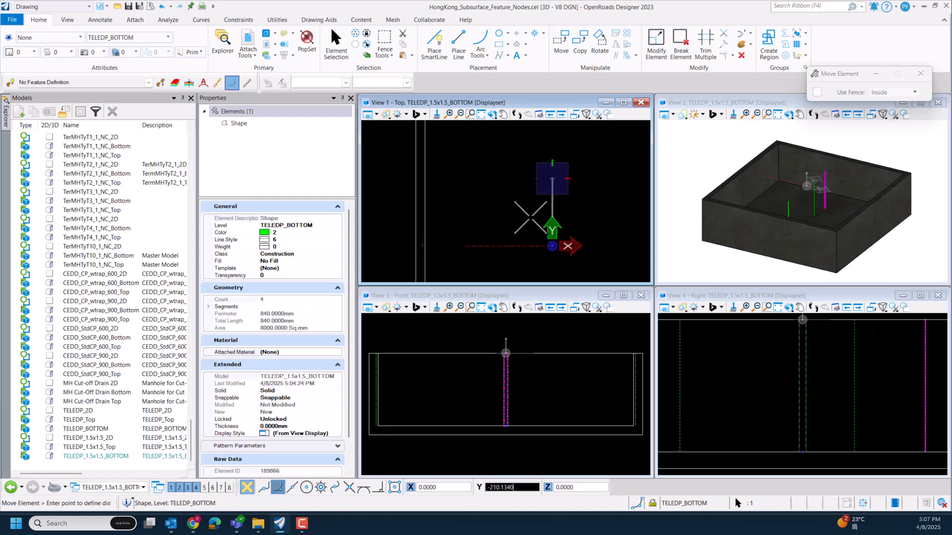
scroll(540, 168, "down", 4)
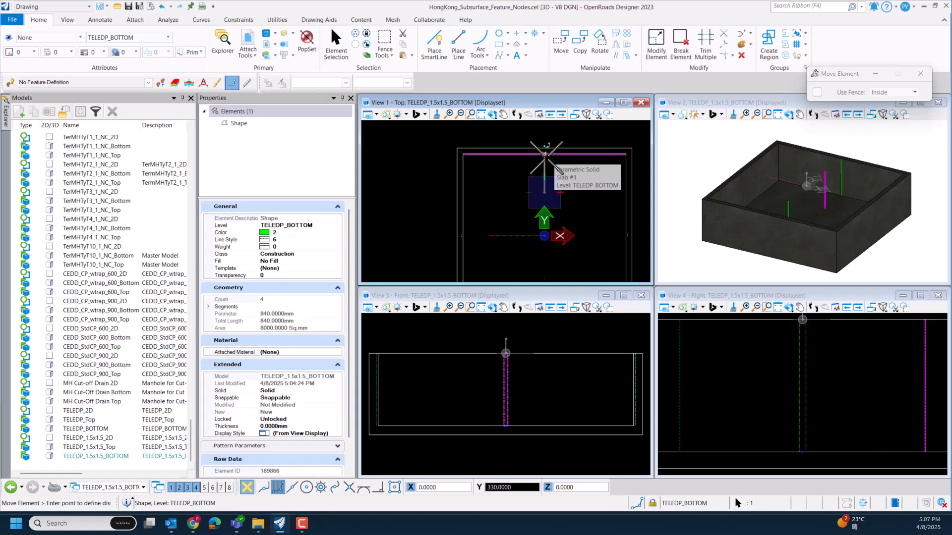
left_click(546, 157)
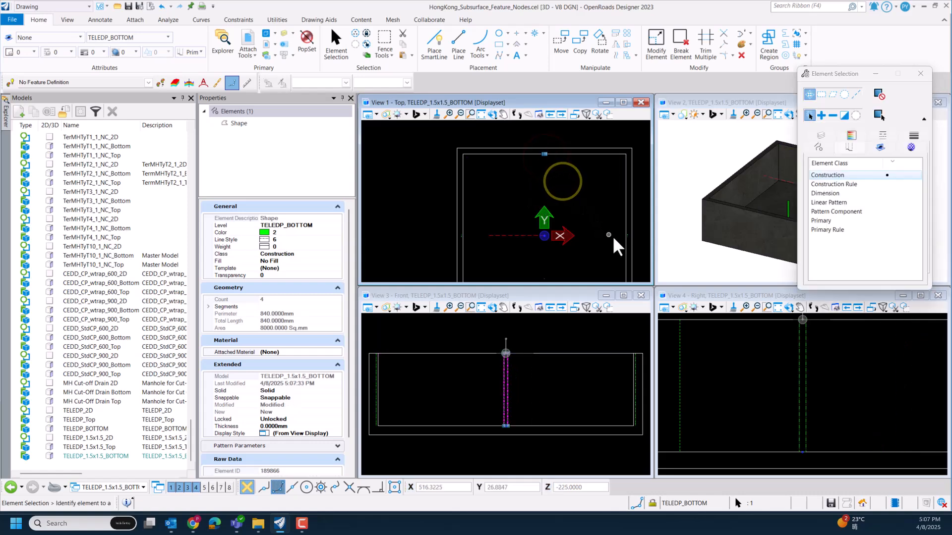
scroll(629, 248, "up", 3)
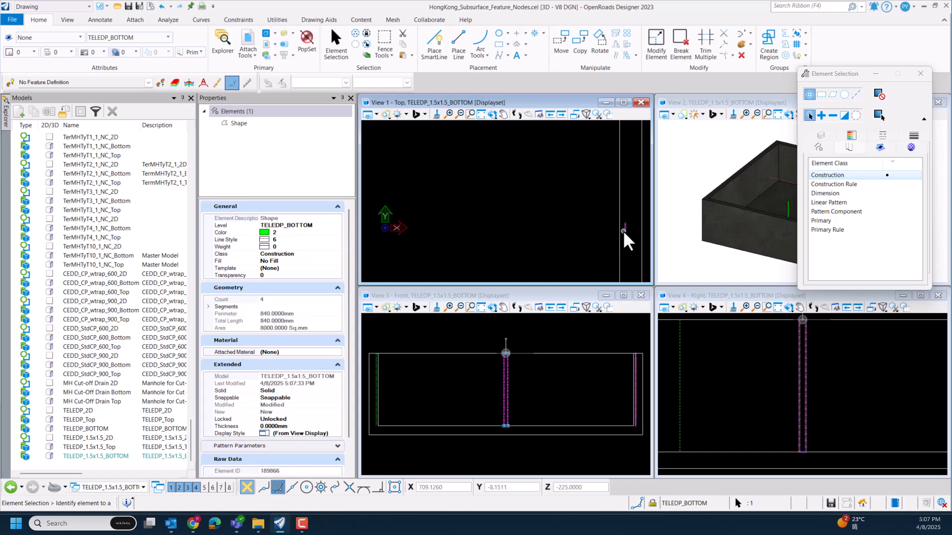
Step: Move the construction shape on the positive X side by -12.5 mm in X, onto the midpoint of the box's inner wall face
left_click(623, 232)
right_click(624, 233)
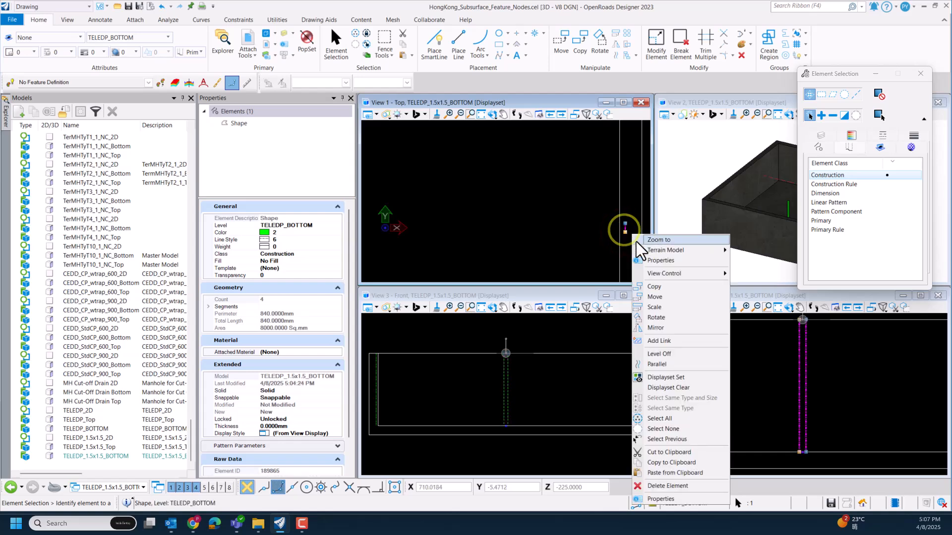
left_click(658, 297)
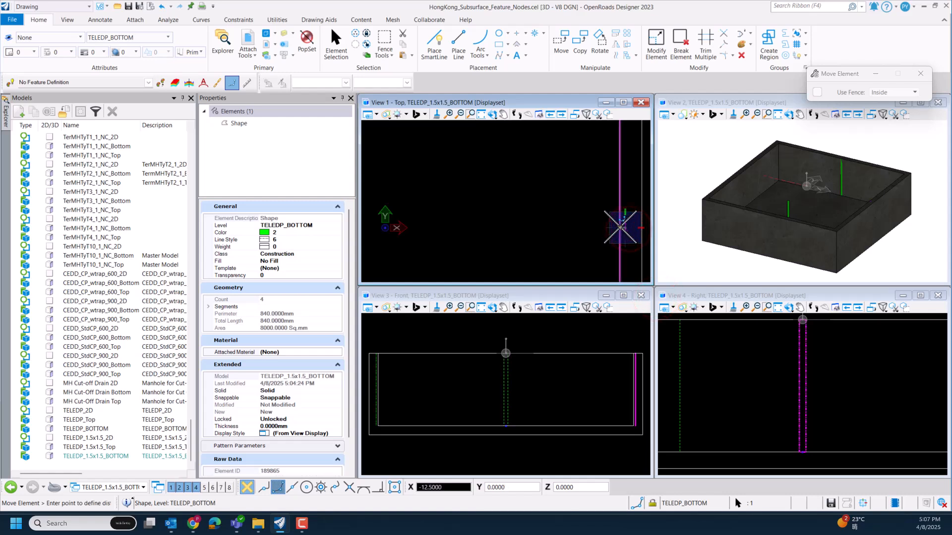
left_click(620, 228)
right_click(558, 229)
scroll(614, 221, "down", 5)
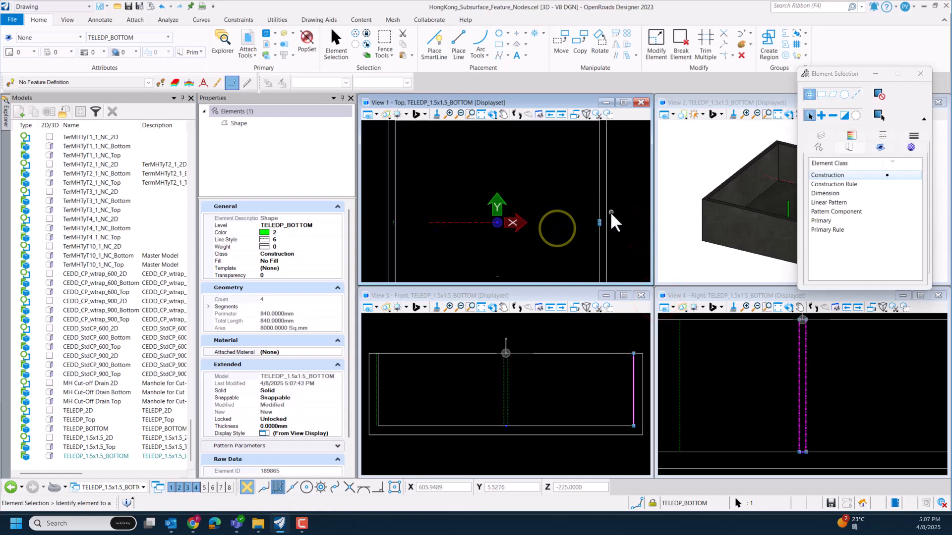
scroll(574, 242, "up", 2)
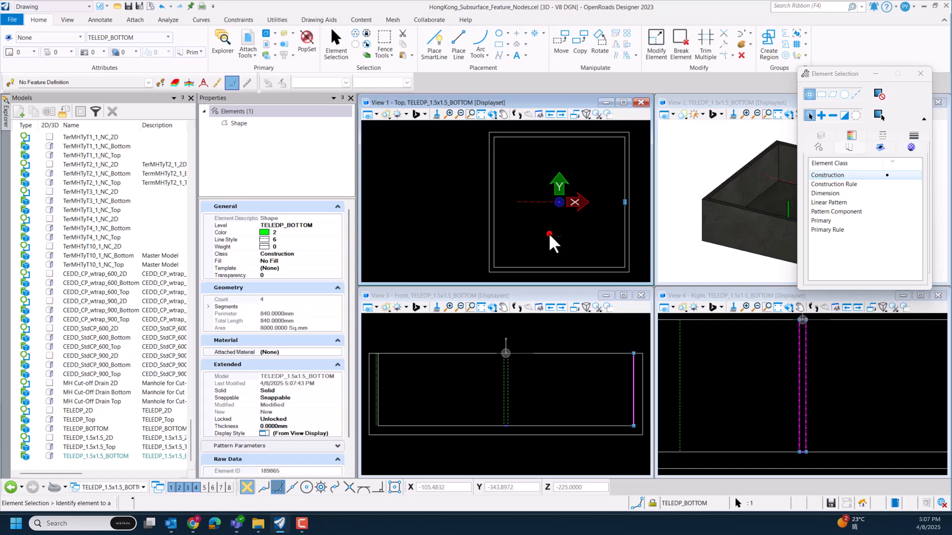
Step: Move the construction shape on the negative Y side by -330 mm in Y, onto the midpoint of the box's inner wall face
left_click(548, 233)
left_click(561, 239)
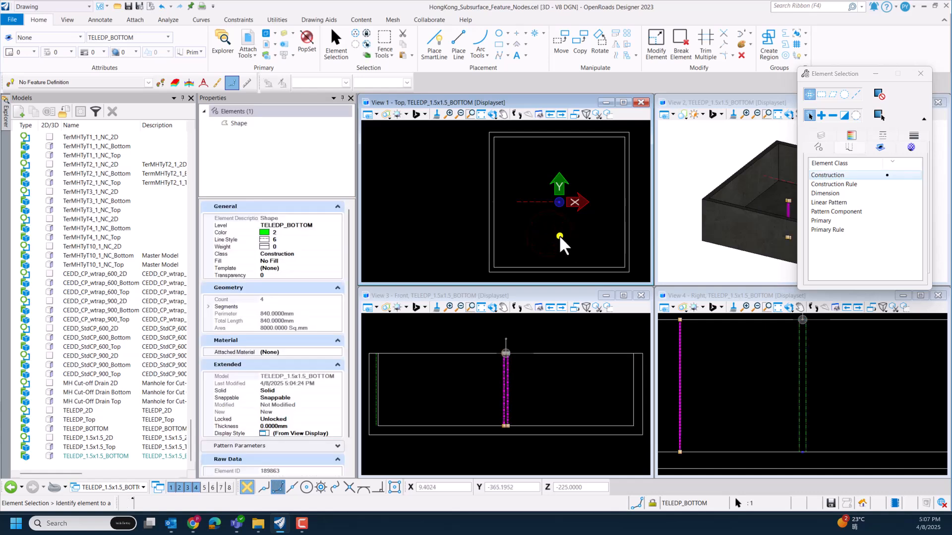
right_click(565, 241)
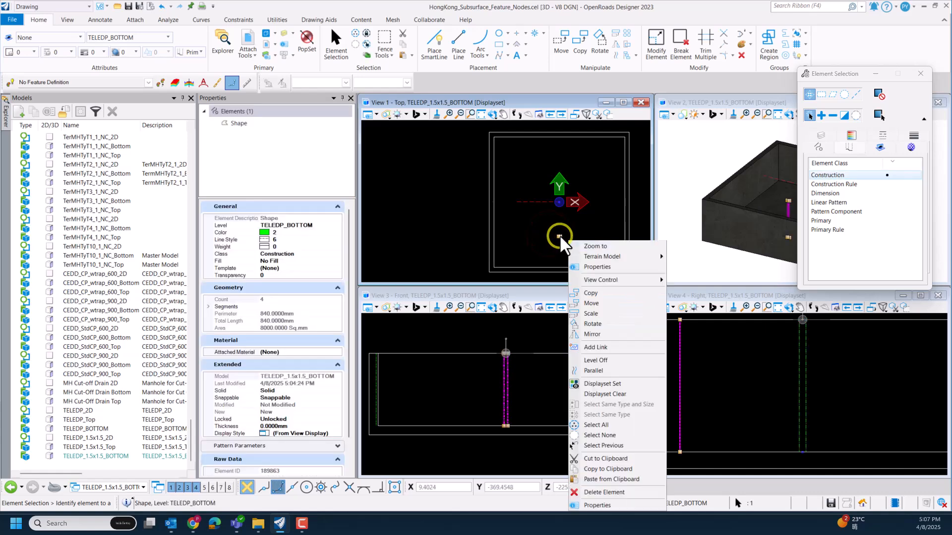
left_click(610, 302)
scroll(561, 237, "up", 3)
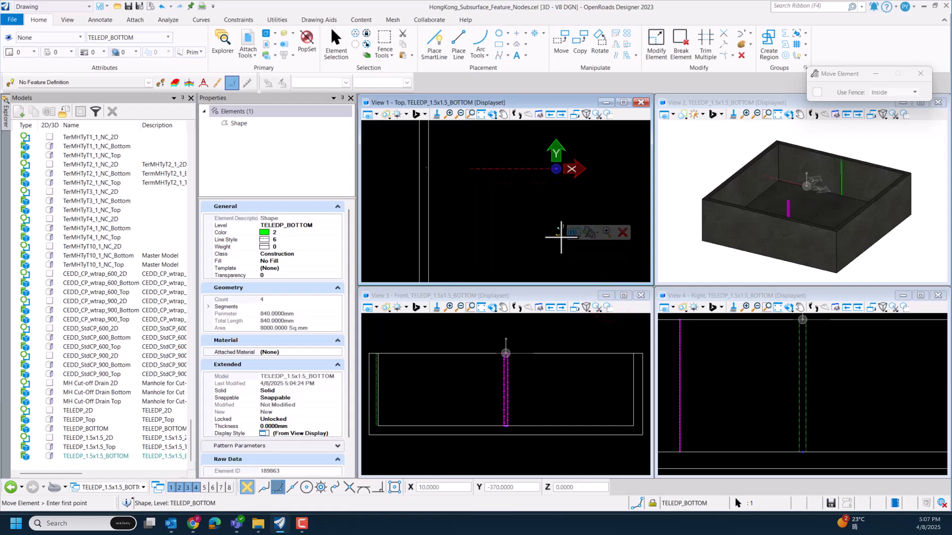
scroll(557, 237, "down", 2)
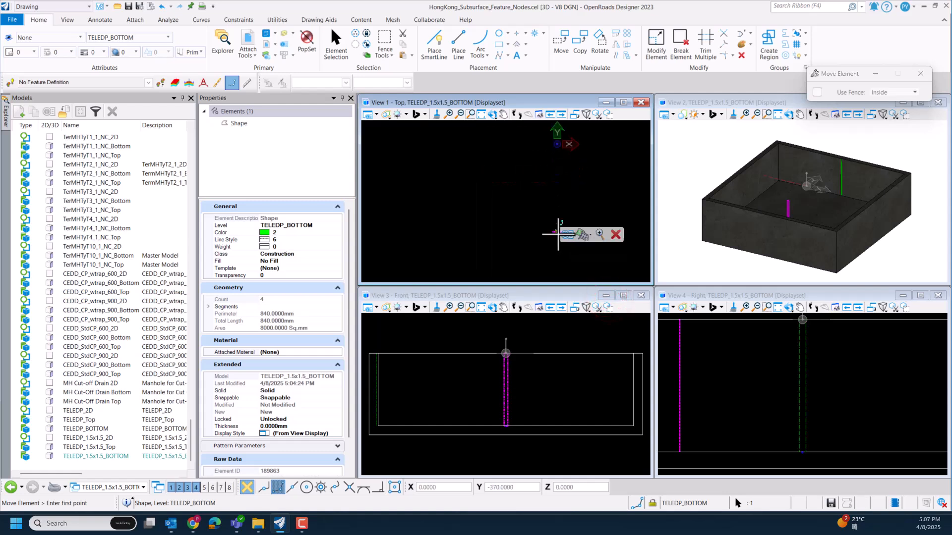
left_click(557, 232)
scroll(561, 245, "up", 3)
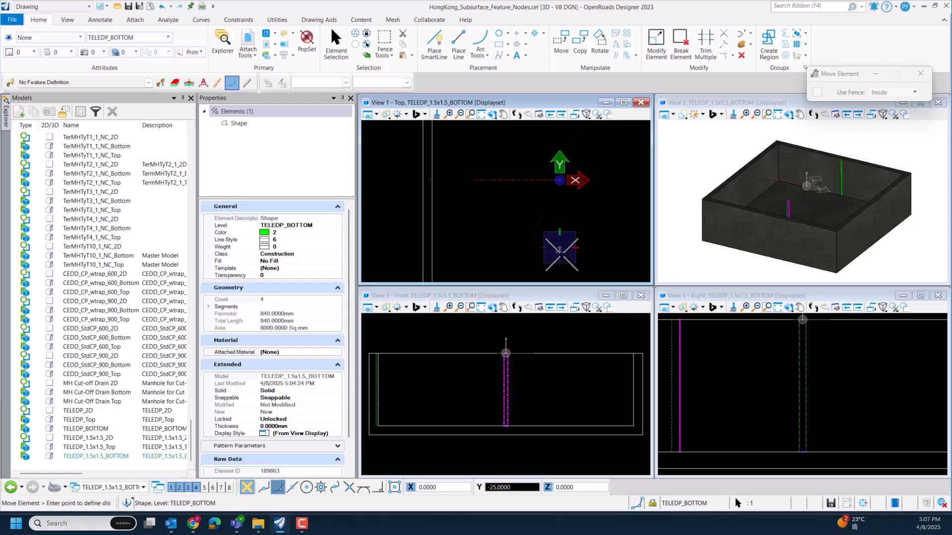
scroll(561, 233, "up", 3)
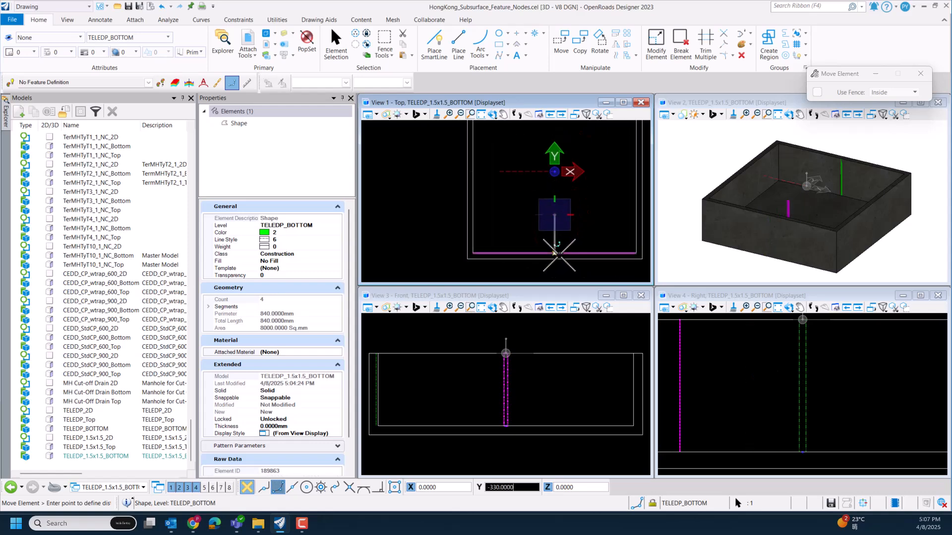
key("Escape")
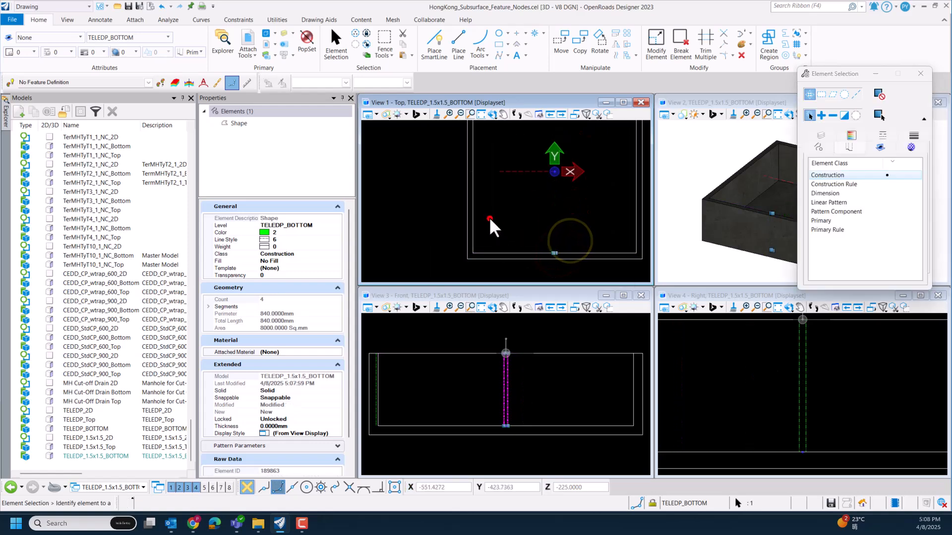
Step: Move the construction shape on the negative X side onto the midpoint of the box's inner wall face, and clear the selection
scroll(466, 168, "up", 2)
scroll(466, 169, "up", 2)
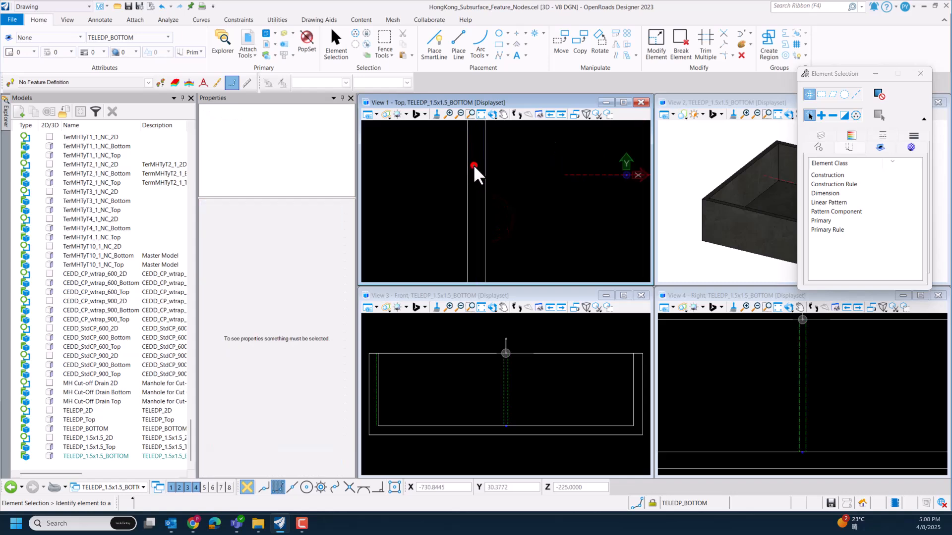
left_click(483, 182)
right_click(519, 189)
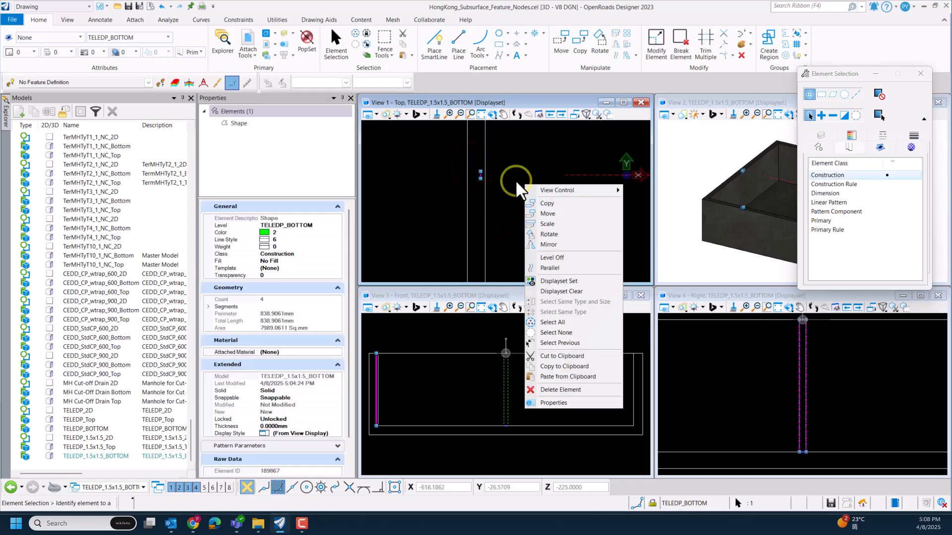
left_click(542, 213)
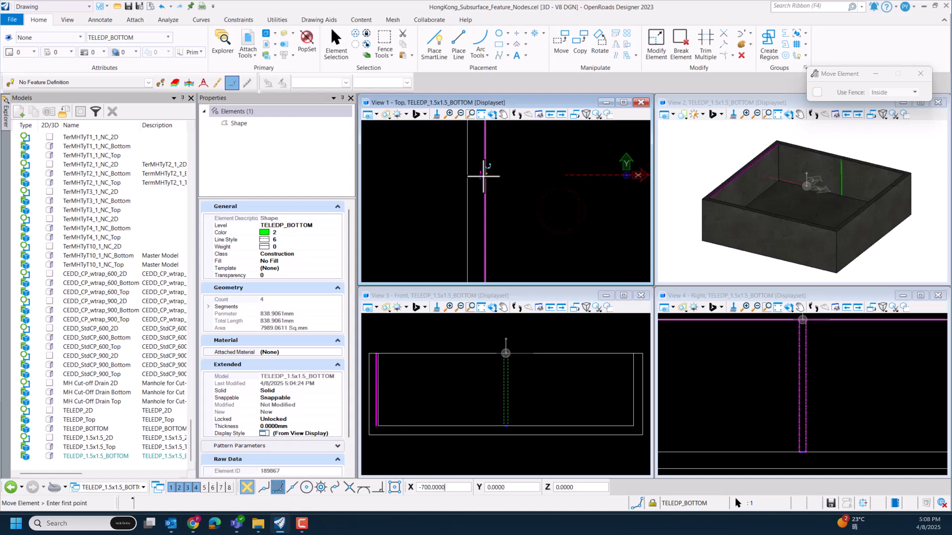
left_click(484, 176)
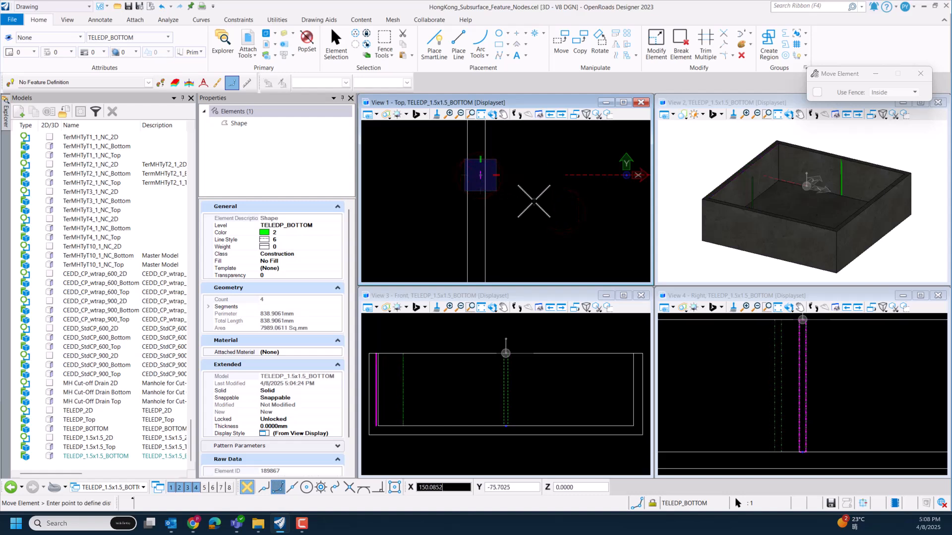
key("Return")
left_click(486, 174)
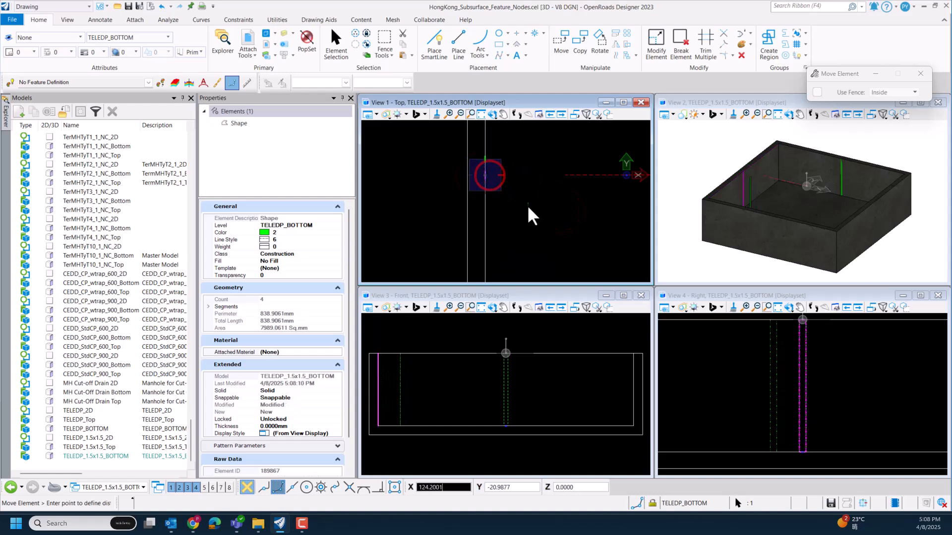
right_click(527, 206)
scroll(522, 206, "down", 3)
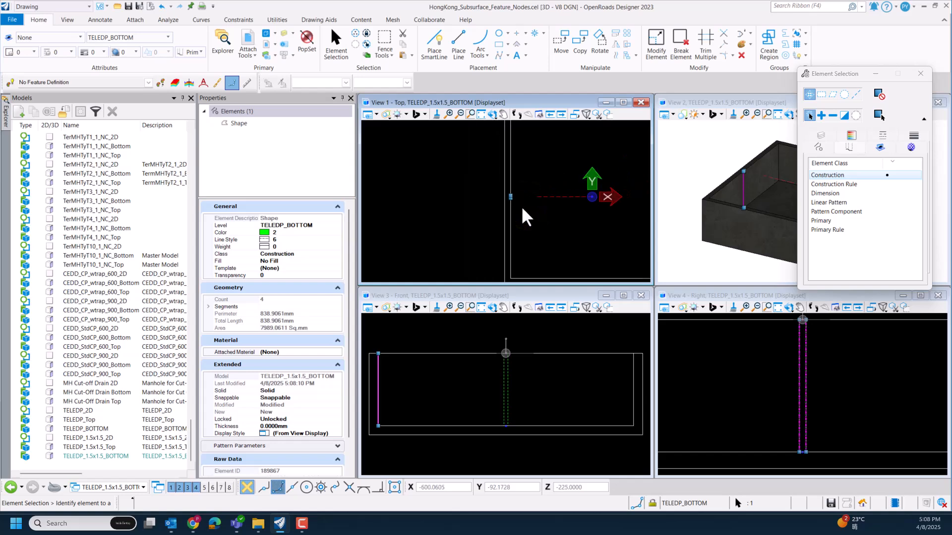
left_click(528, 219)
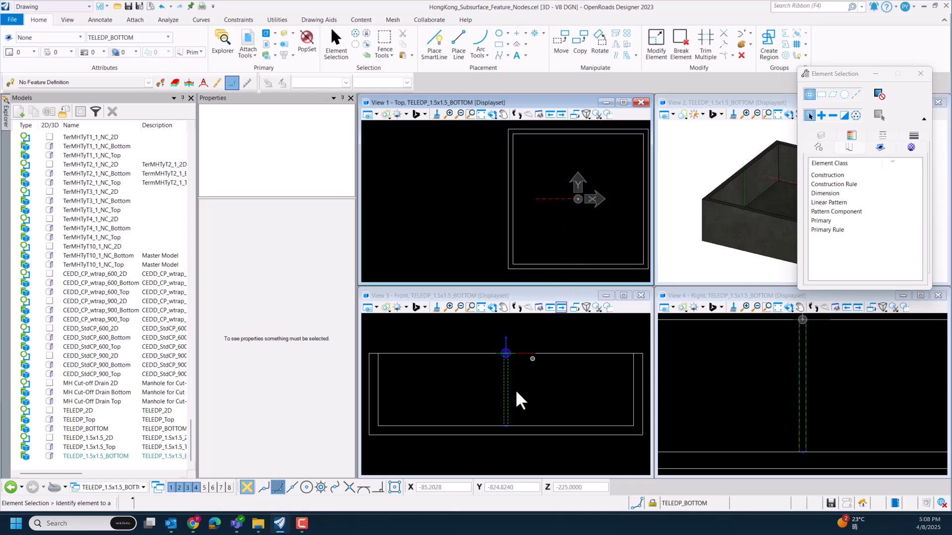
Step: Check the properties of the construction line at the centre of the box floor, clear the selection and fit the model in all four views
left_click(522, 431)
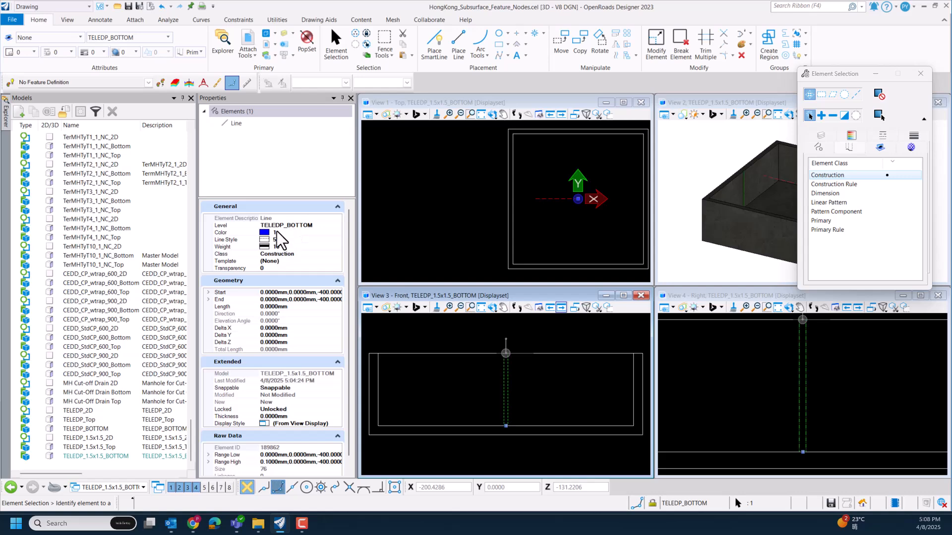
left_click(440, 337)
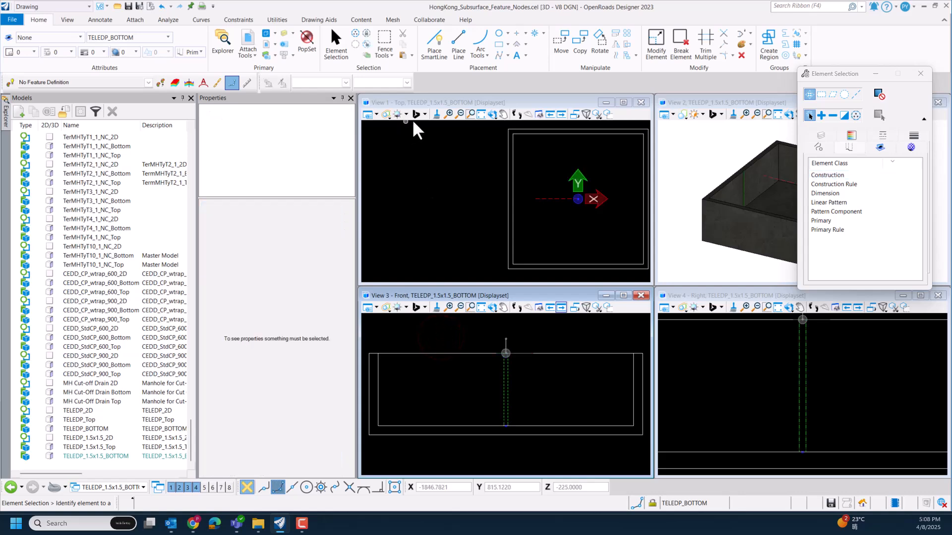
left_click(478, 113)
left_click(576, 340)
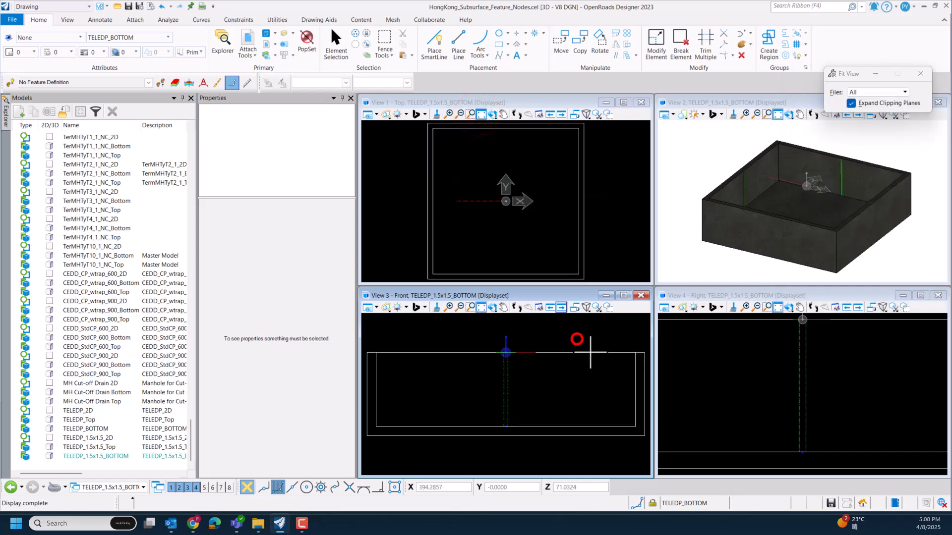
left_click(719, 374)
left_click(687, 256)
right_click(687, 257)
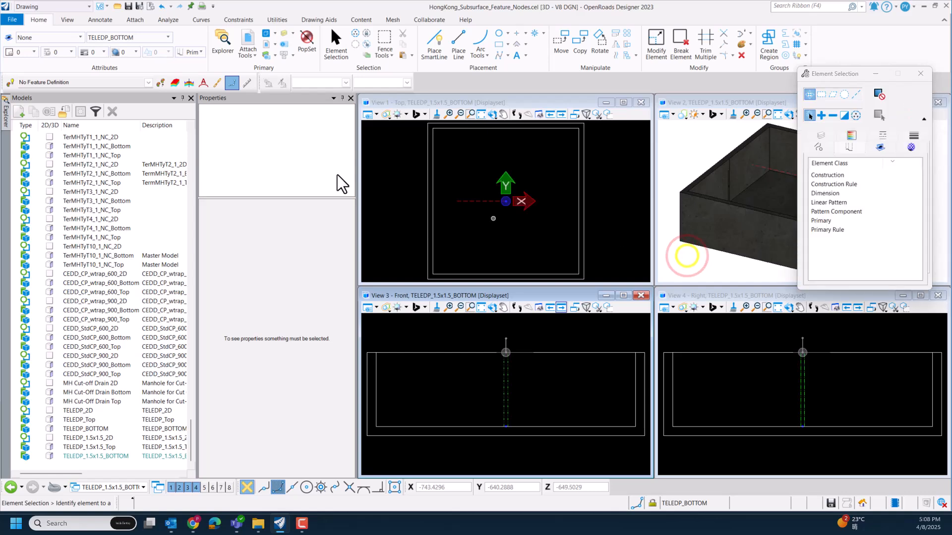
Step: Attach HongKong_Subsurface_Feature_Nodes.cel as a reference using the Coincident World method
left_click(252, 36)
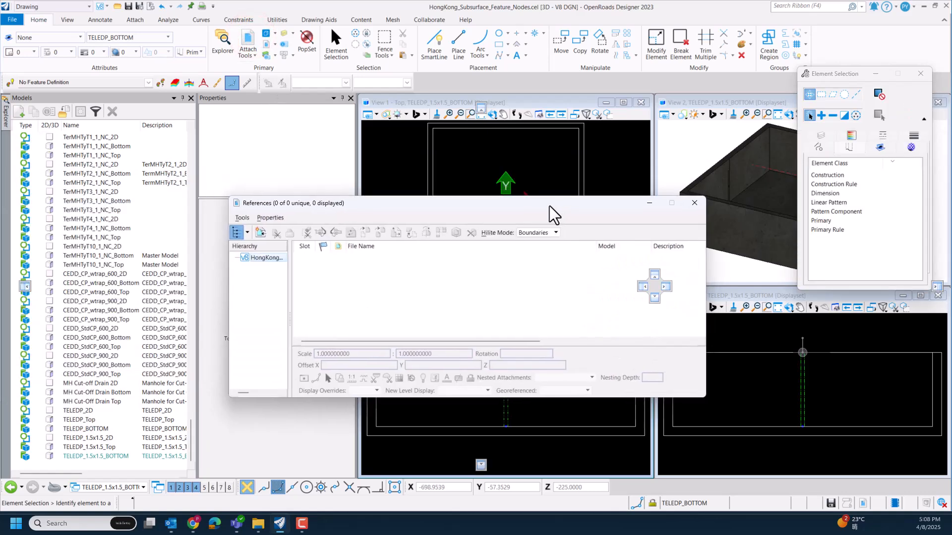
left_click(259, 233)
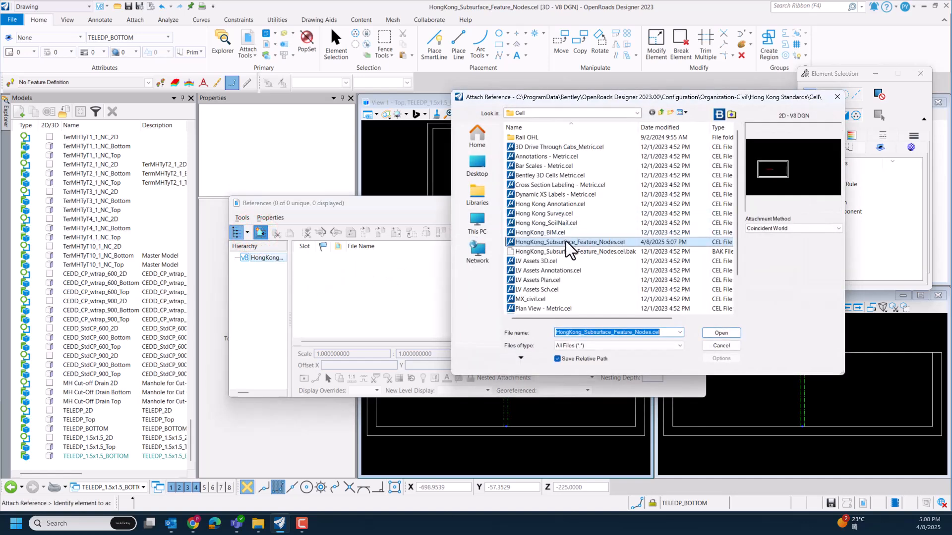
double_click(562, 244)
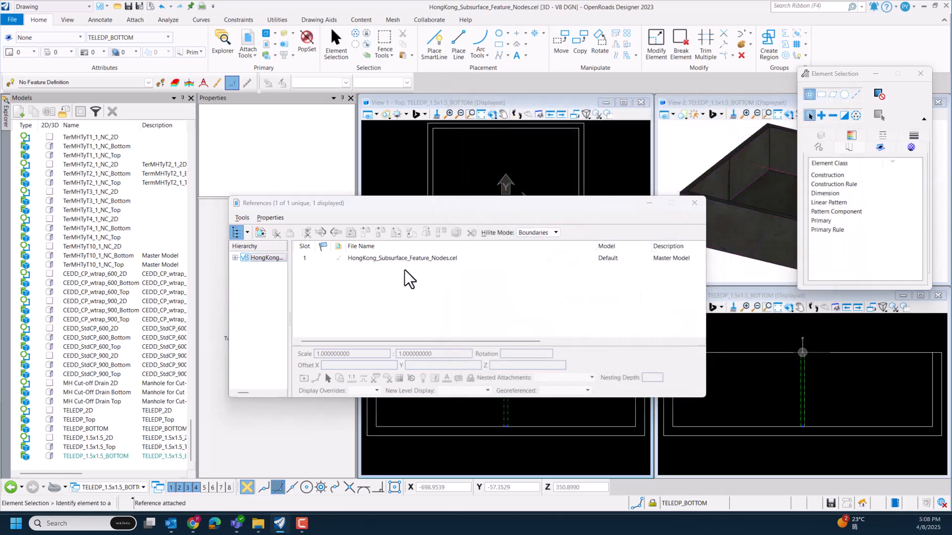
Step: Detach the HongKong_Subsurface_Feature_Nodes.cel reference that uses the Default model
left_click(403, 258)
left_click(471, 233)
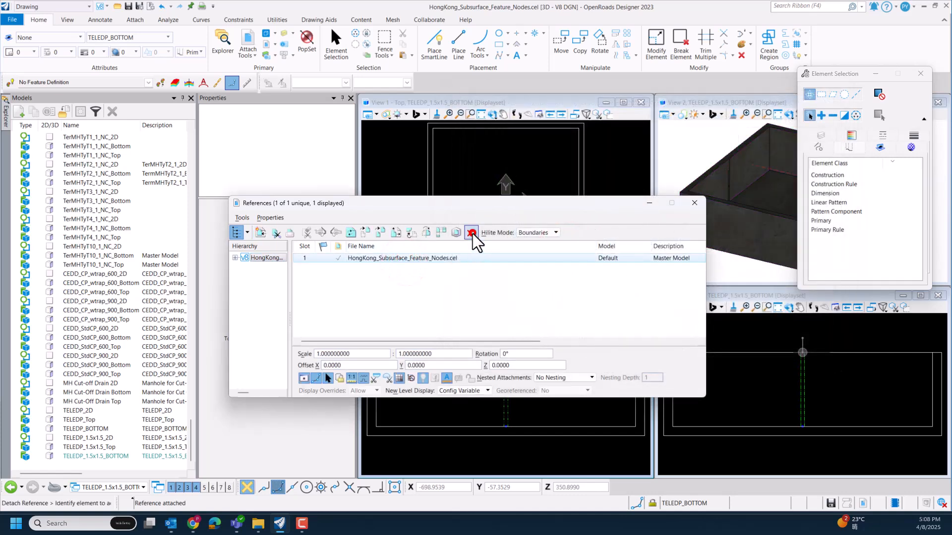
left_click(472, 233)
left_click(502, 215)
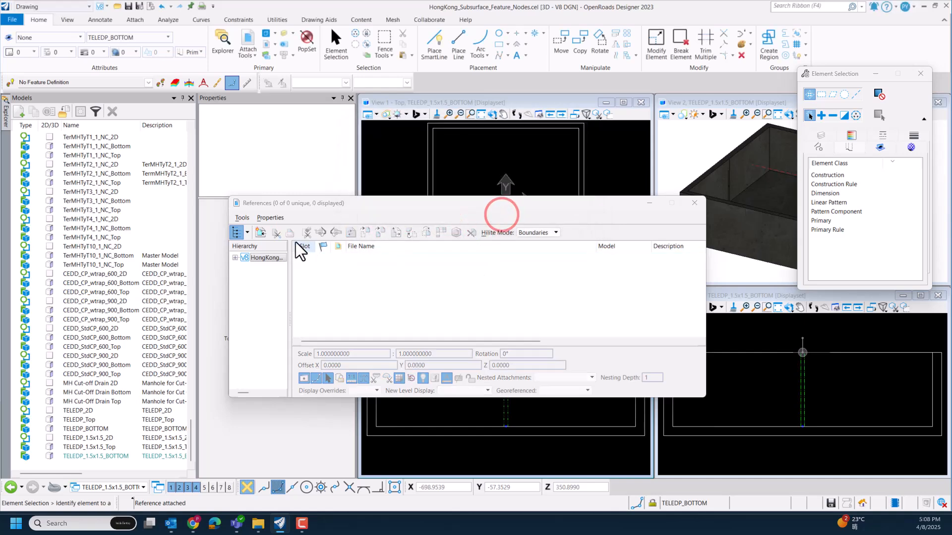
Step: Choose HongKong_Subsurface_Feature_Nodes.cel as the reference file with the Interactive attachment method and open its attachment properties
left_click(262, 231)
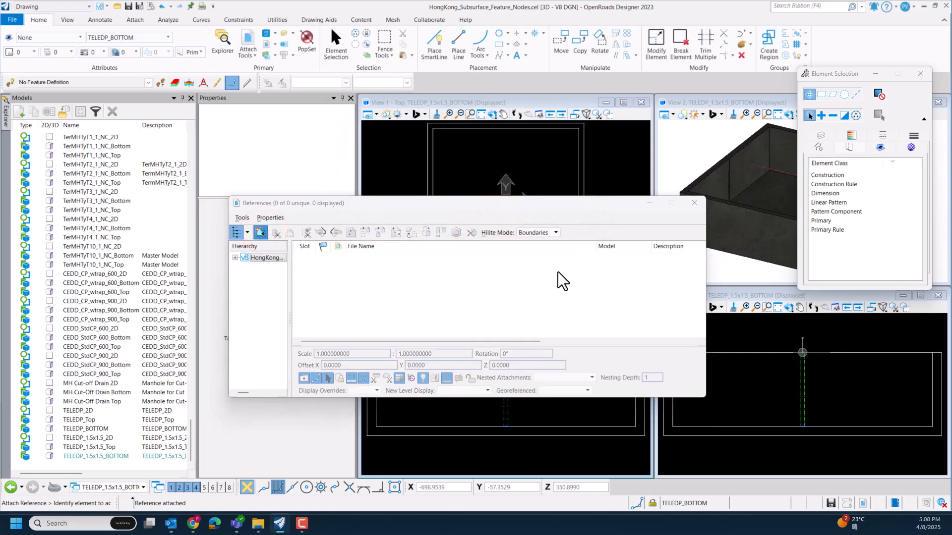
left_click(792, 229)
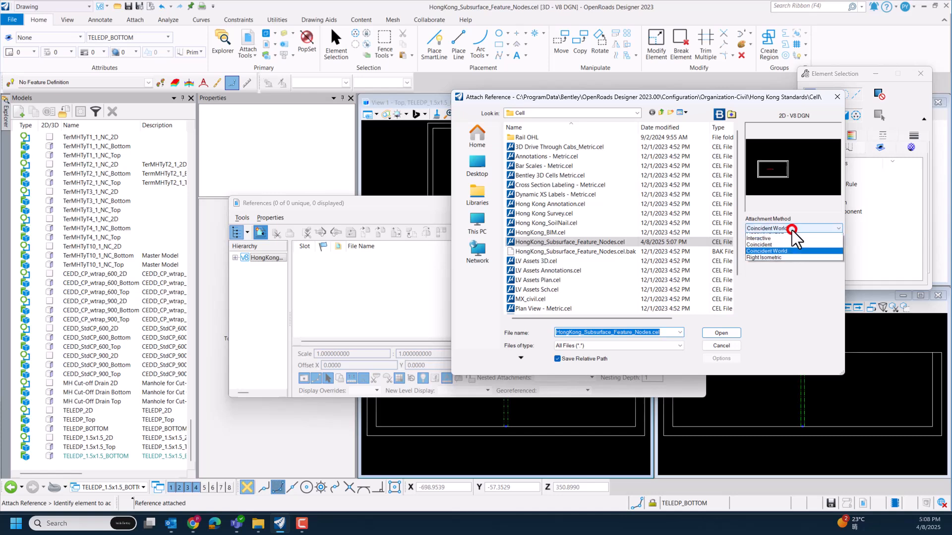
left_click(787, 243)
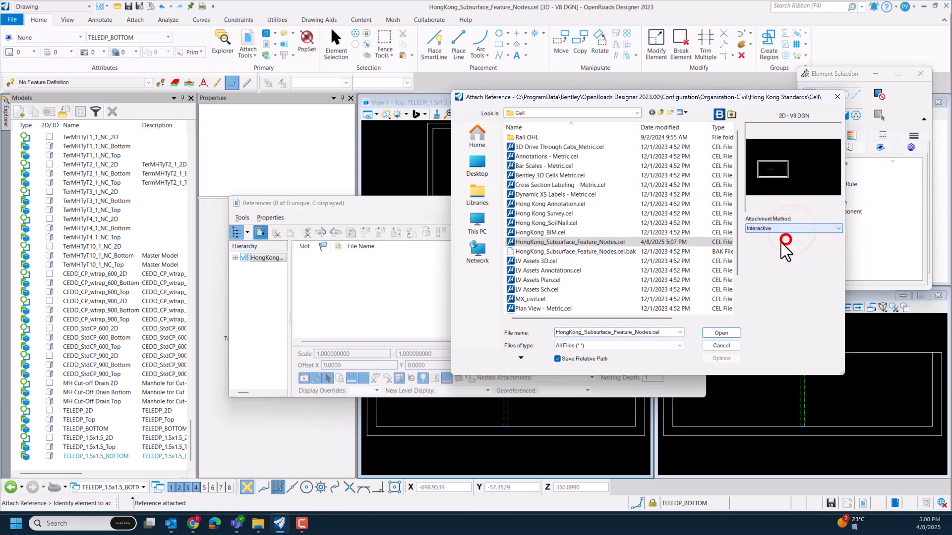
left_click(610, 243)
left_click(610, 243)
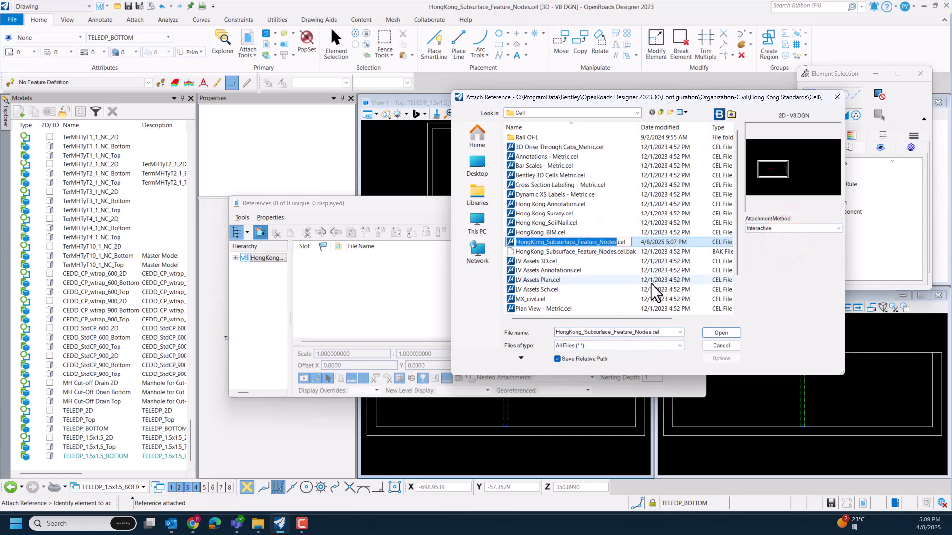
left_click(721, 333)
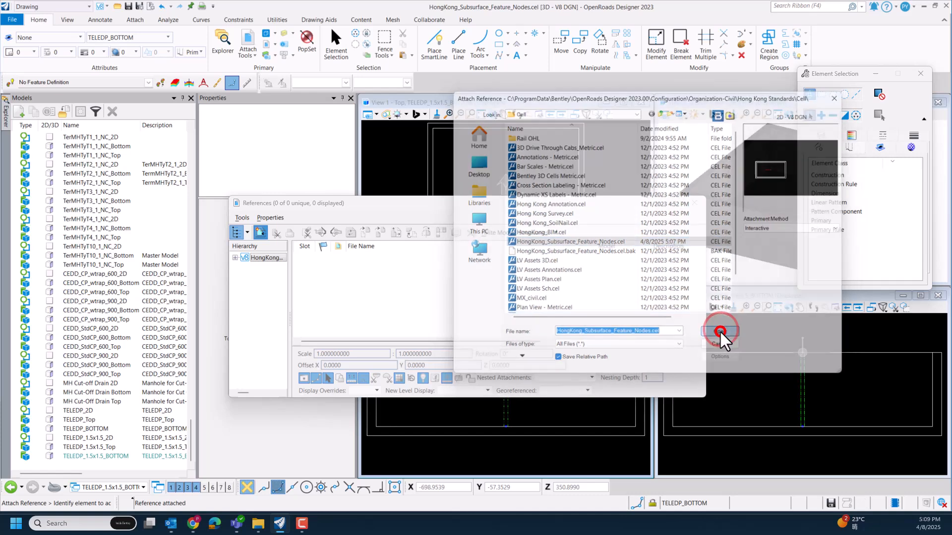
Step: Select TELEDP_1.5x1.5_Top as the model in the attachment properties and attach it as a reference with Coincident - World orientation
left_click(572, 87)
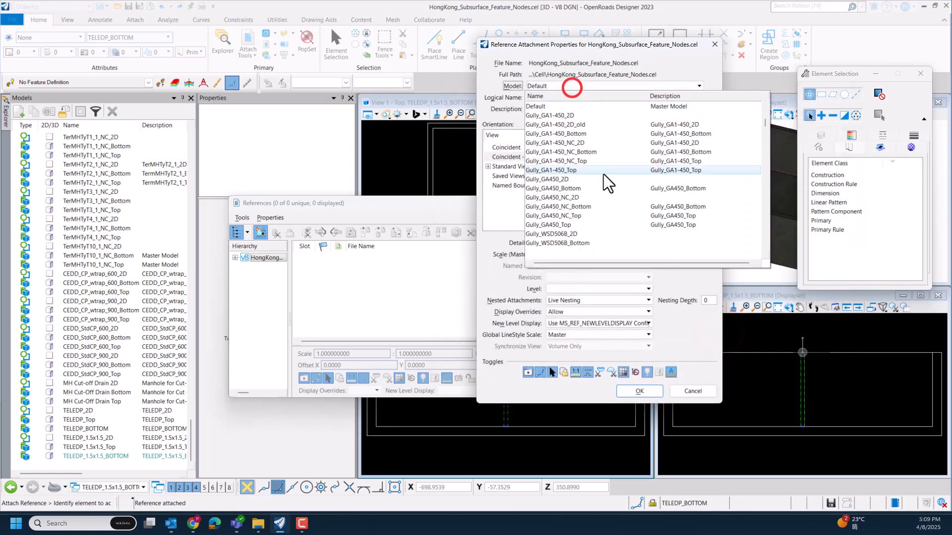
scroll(609, 190, "down", 1)
scroll(611, 189, "down", 10)
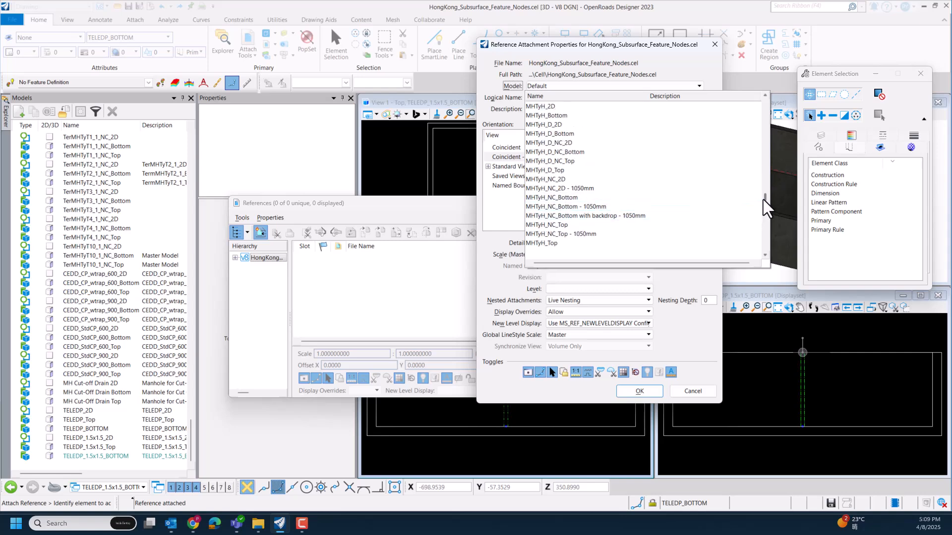
left_click_drag(765, 204, 767, 232)
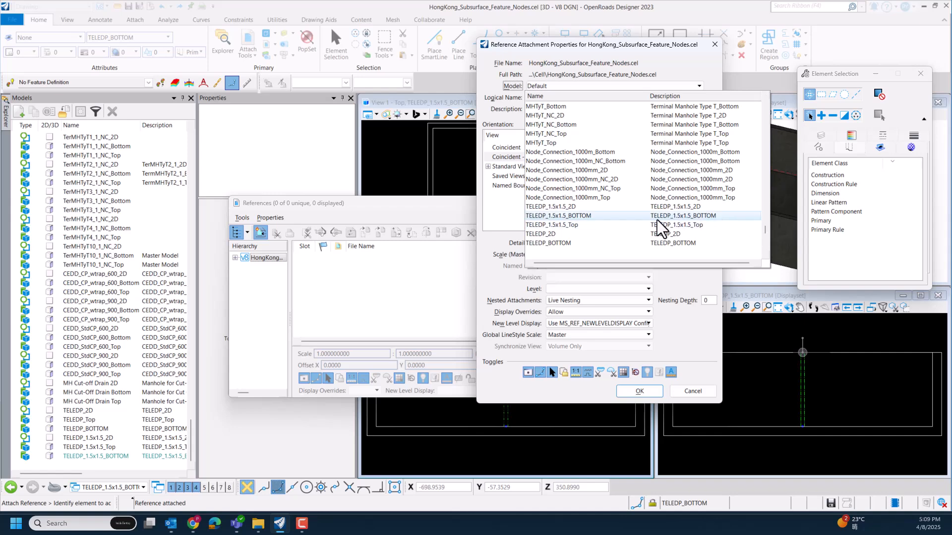
scroll(546, 249, "down", 1)
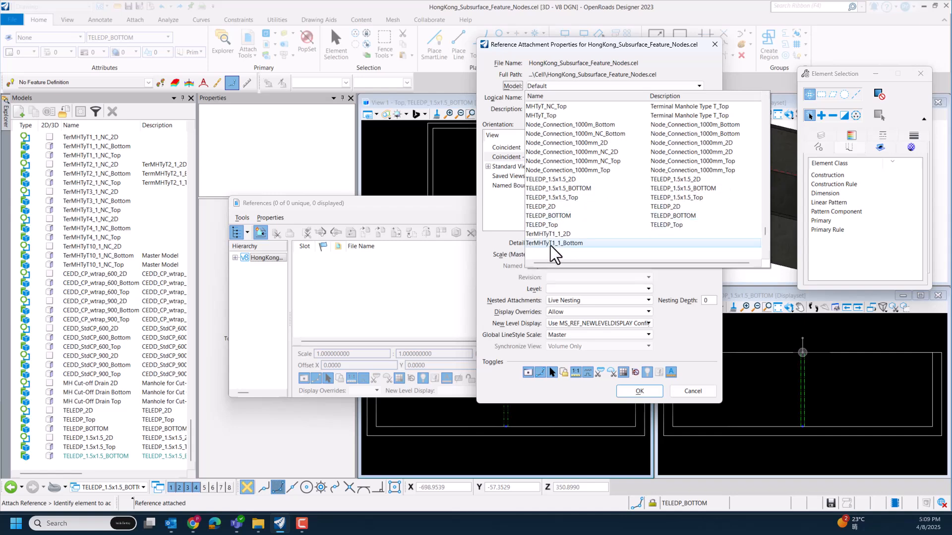
left_click(558, 201)
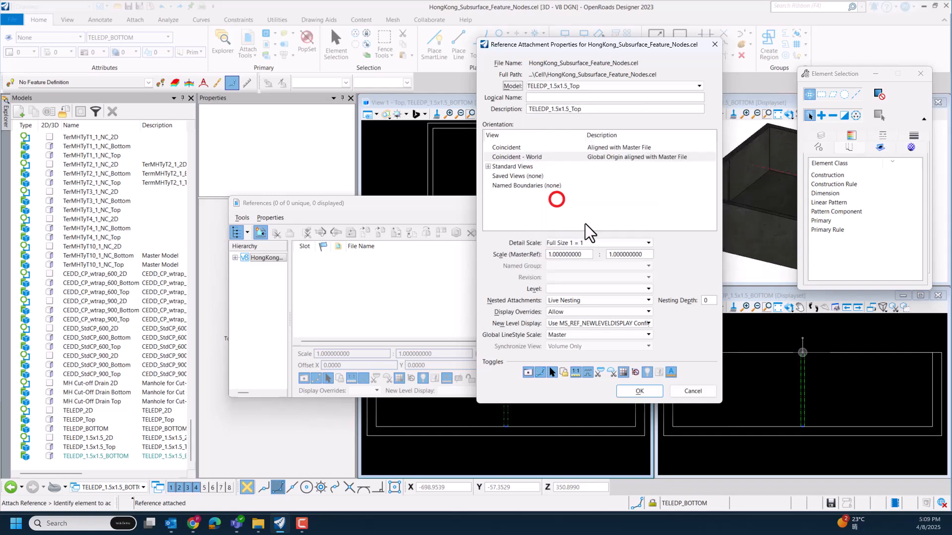
left_click(637, 391)
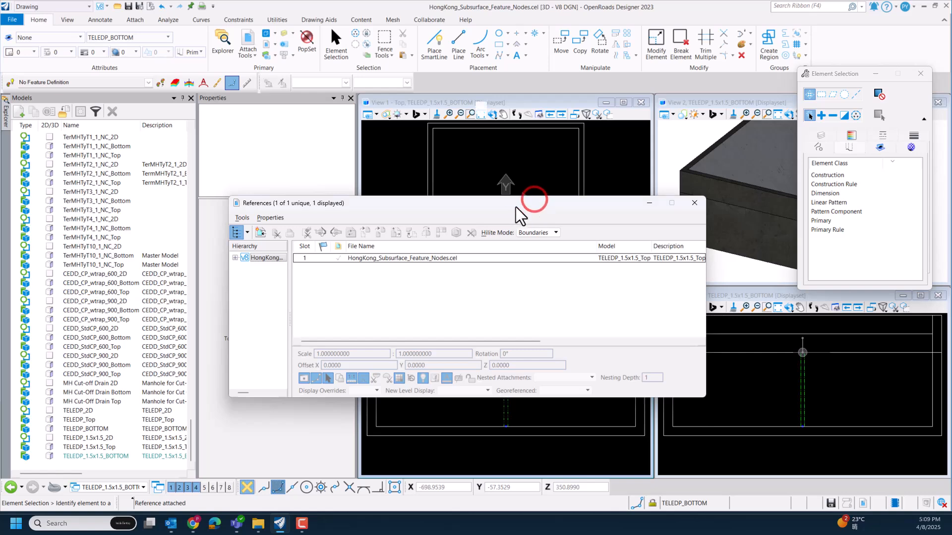
Step: Inspect how the referenced top model sits on the box in the plan and 3D views
left_click_drag(515, 206, 374, 263)
scroll(638, 208, "down", 2)
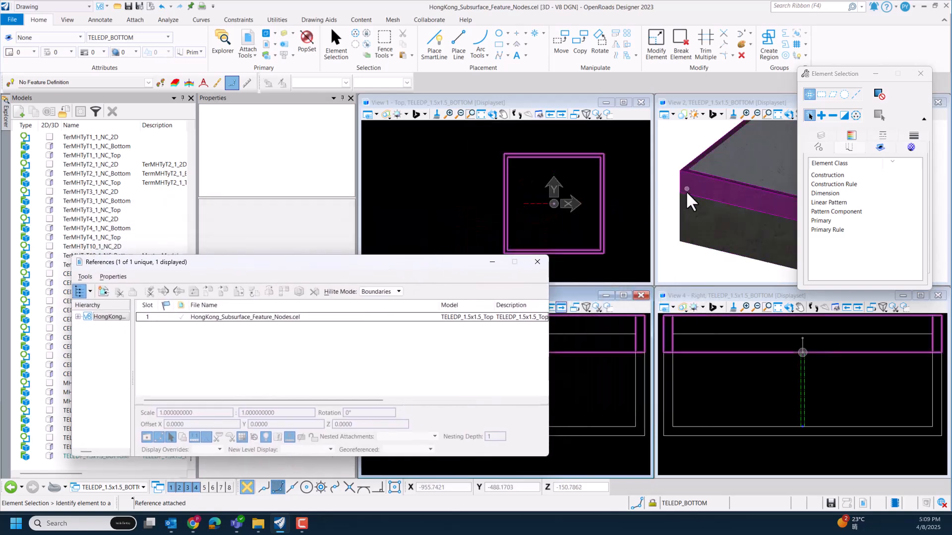
scroll(675, 200, "down", 3)
scroll(766, 206, "up", 4)
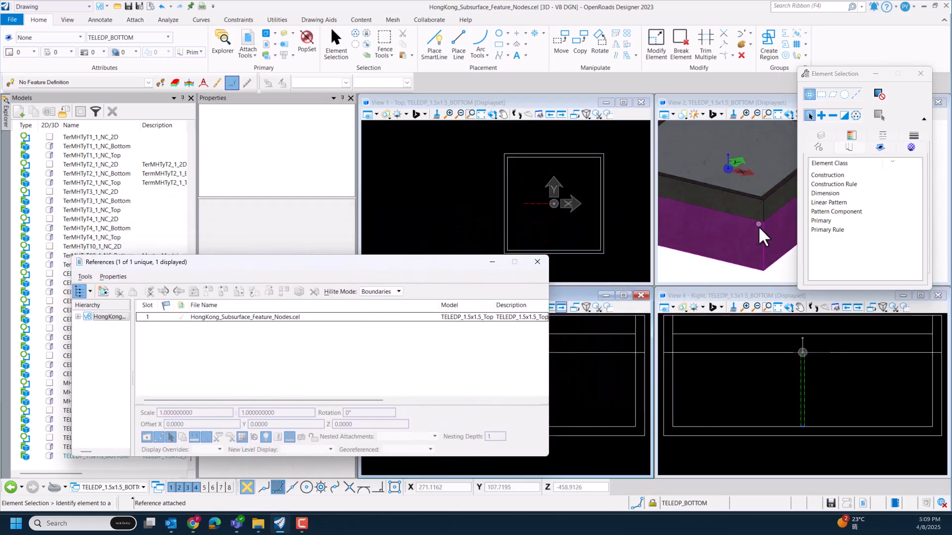
Step: Detach the TELEDP_1.5x1.5_Top reference, close the references dialog and fit the box in the plan view
left_click(198, 318)
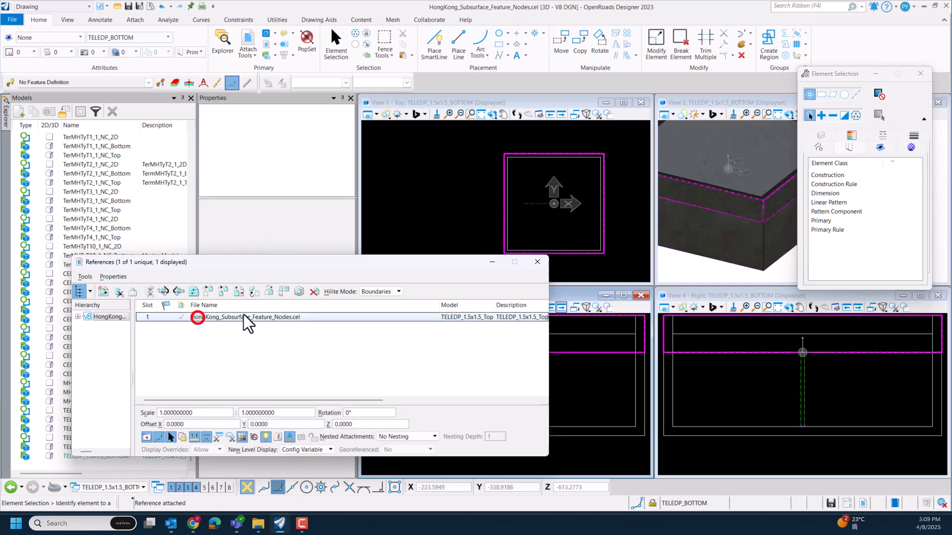
left_click(316, 291)
left_click(517, 210)
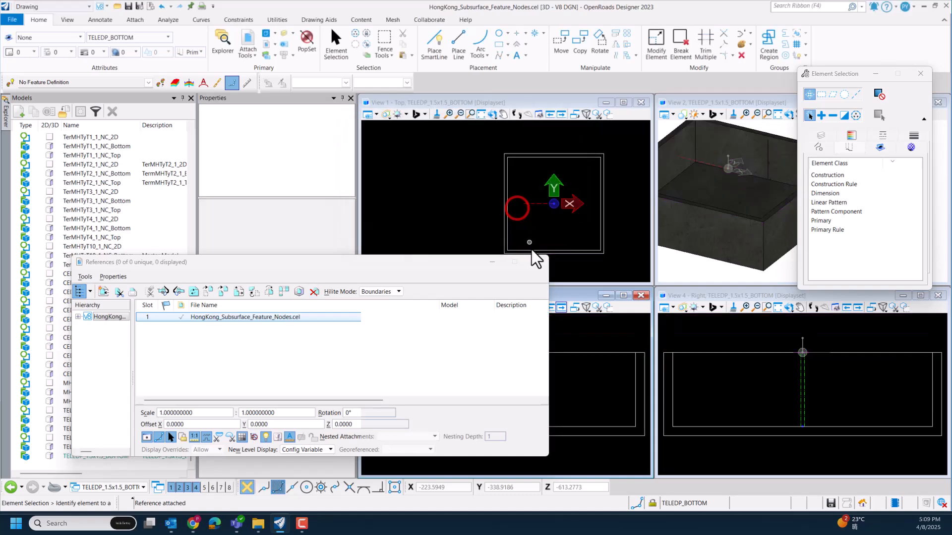
left_click(537, 261)
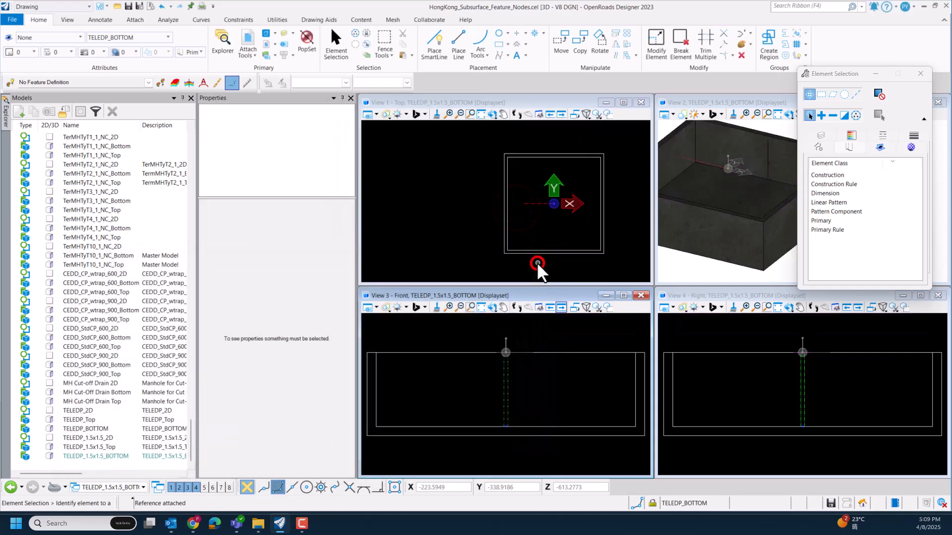
left_click(481, 114)
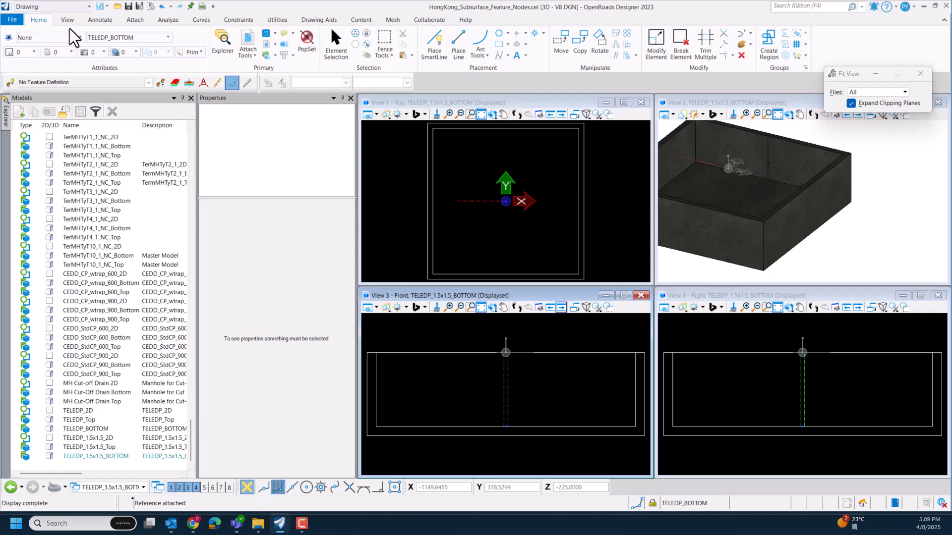
Step: Save HongKong_Subsurface_Feature_Nodes.cel and close the file
left_click(138, 6)
left_click(19, 19)
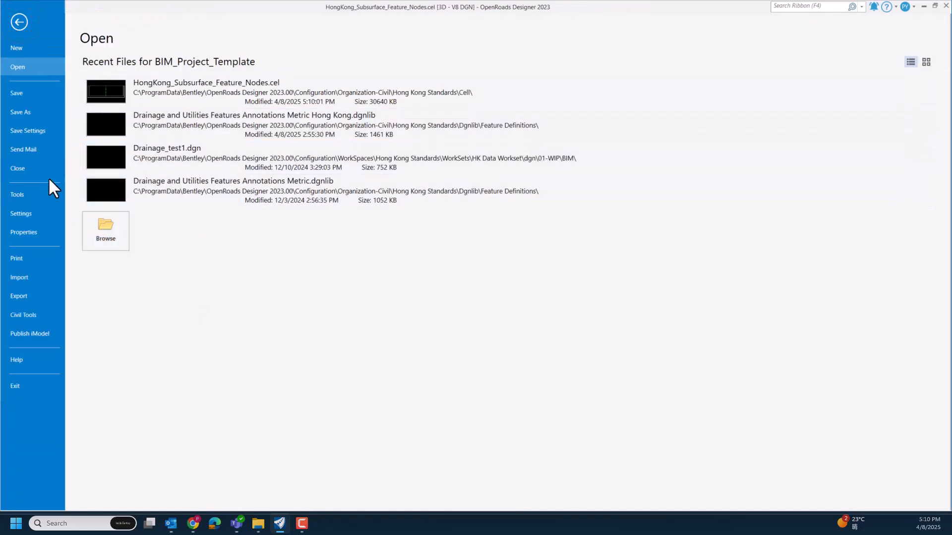
left_click(32, 172)
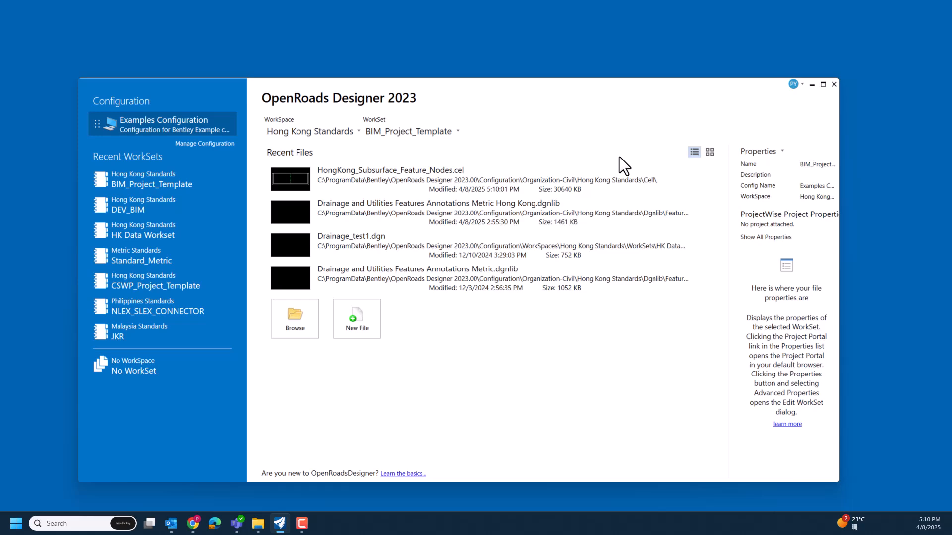
Step: Open Drainage and Utilities Features Annotations Metric Hong Kong.dgnlib, close the Models list and keep the Explorer docked open
left_click(821, 85)
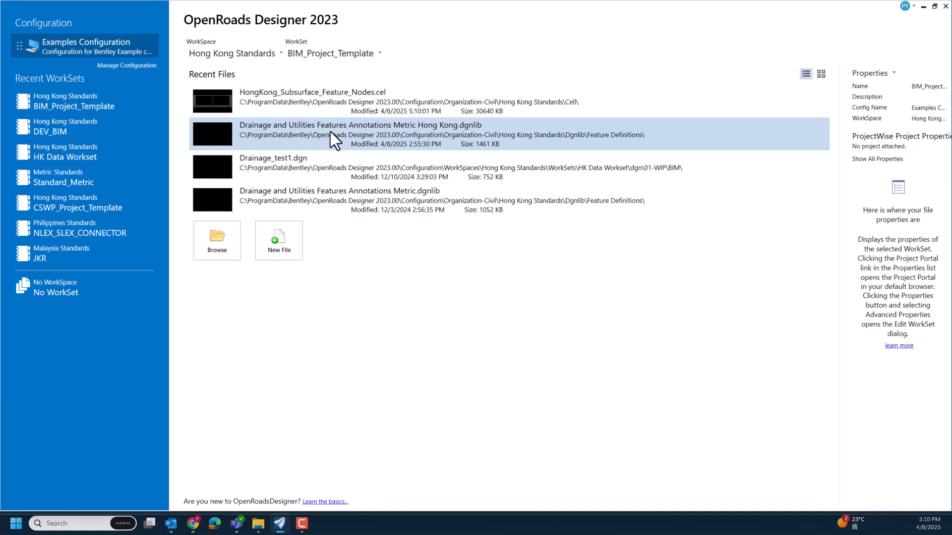
left_click(384, 125)
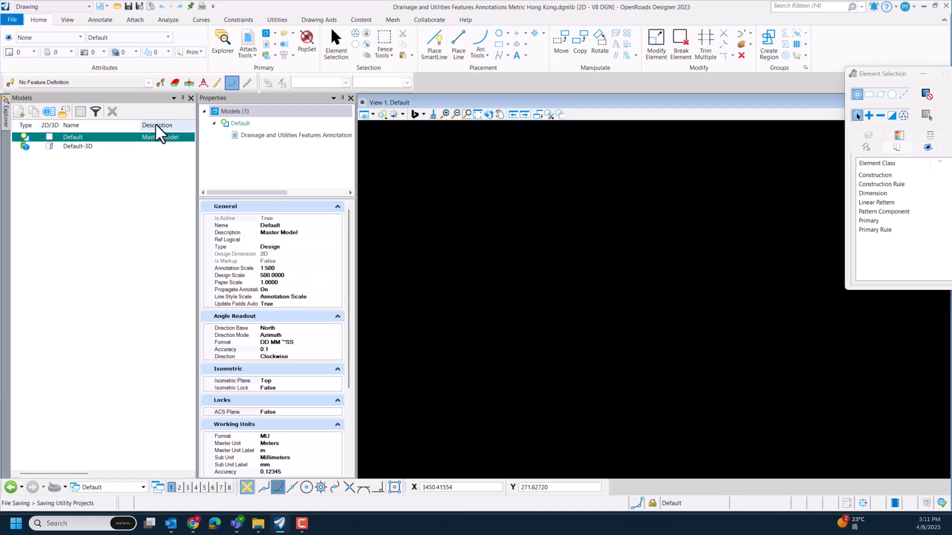
left_click(190, 98)
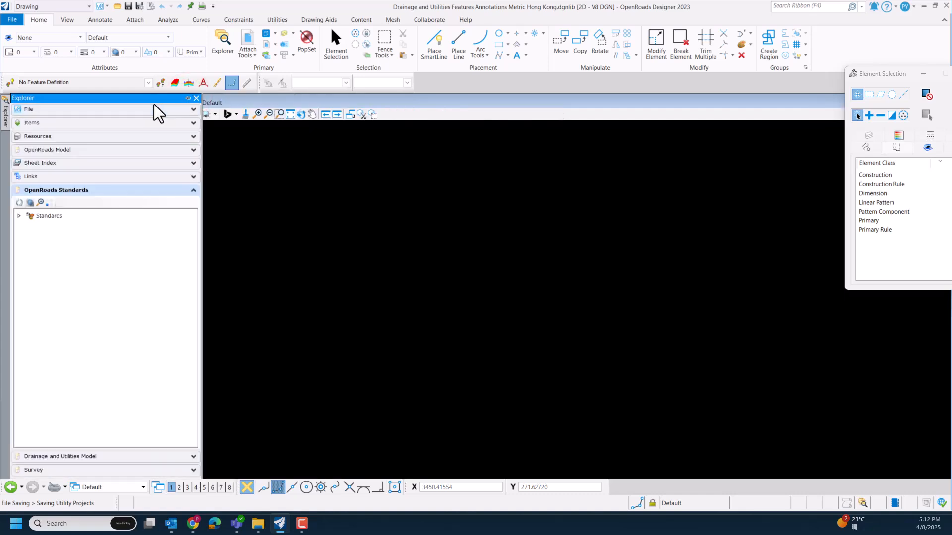
left_click(185, 98)
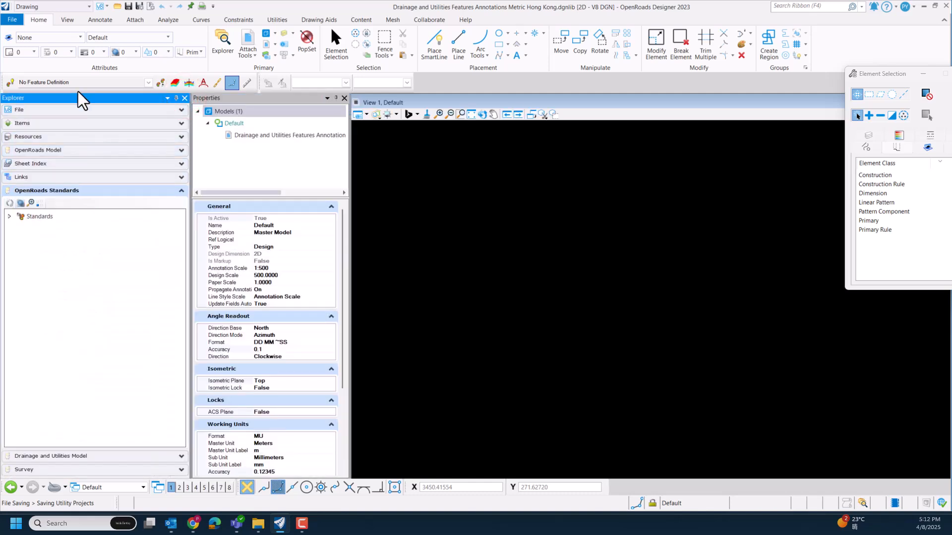
Step: Review the TELEDP_TOP element template in the HK - Communications group and its active cell, then close the template manager
left_click(74, 39)
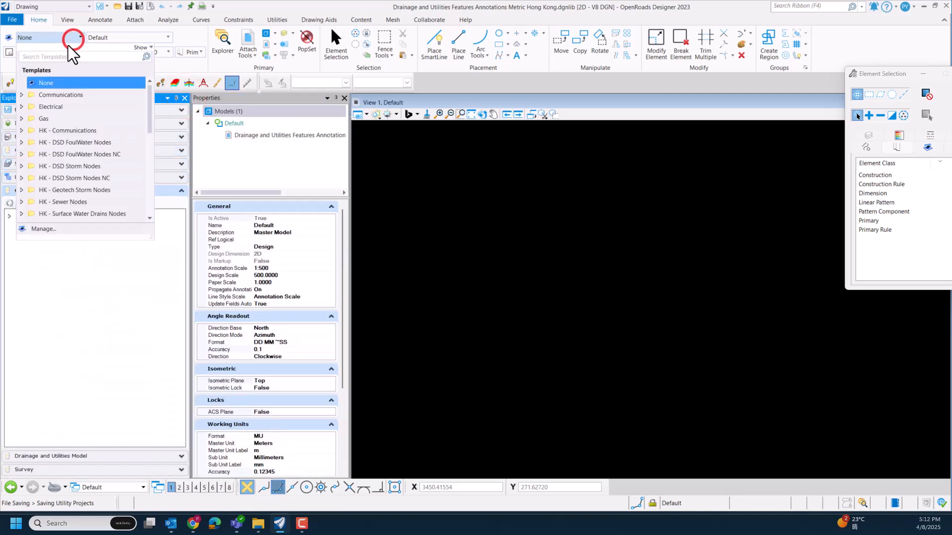
left_click(46, 228)
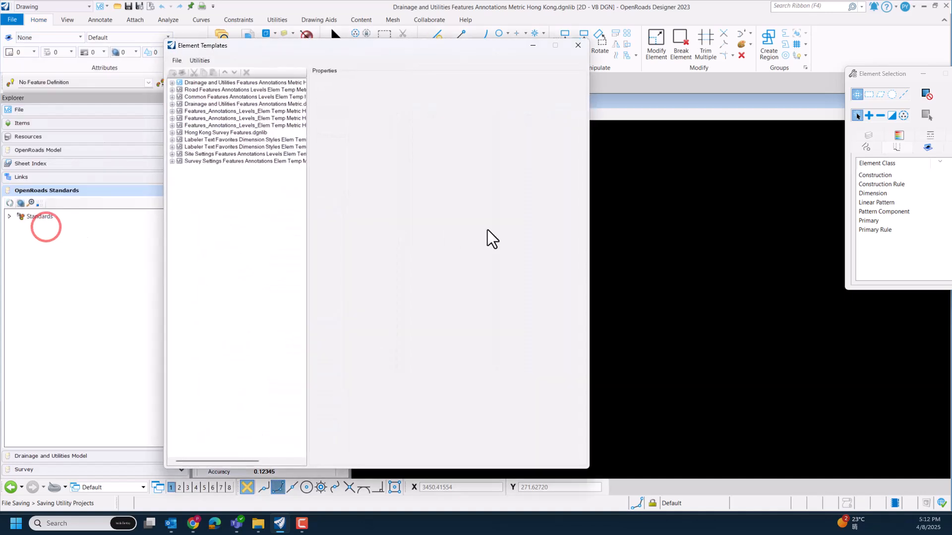
left_click(172, 83)
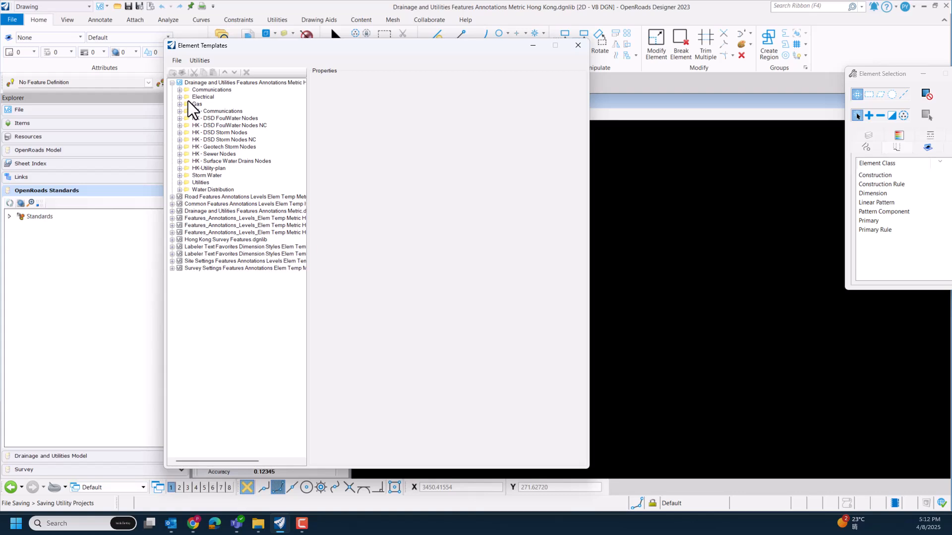
left_click(180, 90)
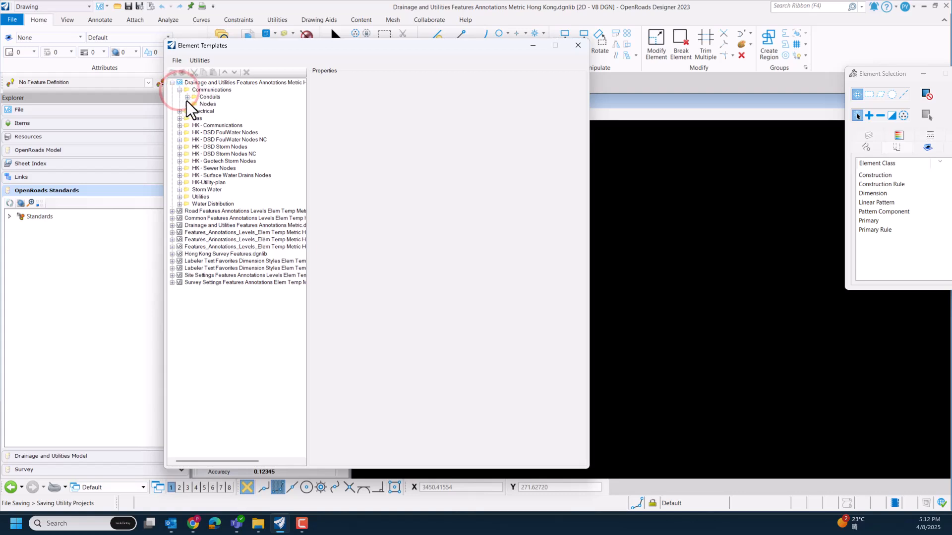
left_click(180, 126)
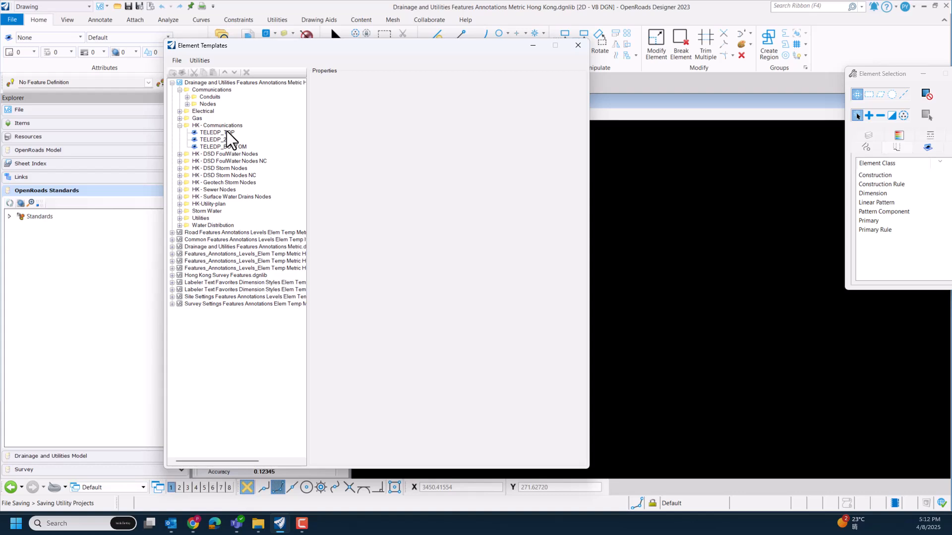
left_click(227, 131)
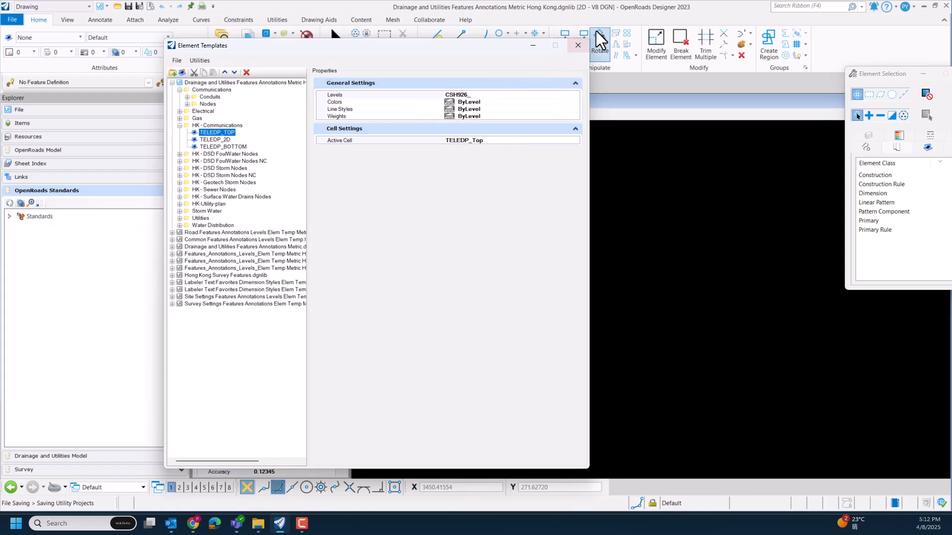
left_click(582, 46)
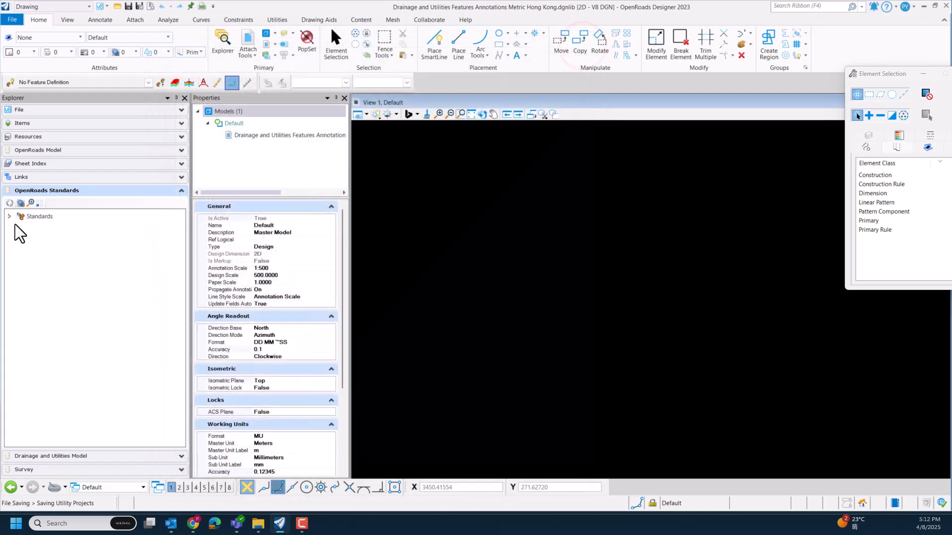
Step: Browse the dgnlib's OpenRoads Standards to the Point feature symbologies in the HKTelecomNode folder under Node
left_click(9, 217)
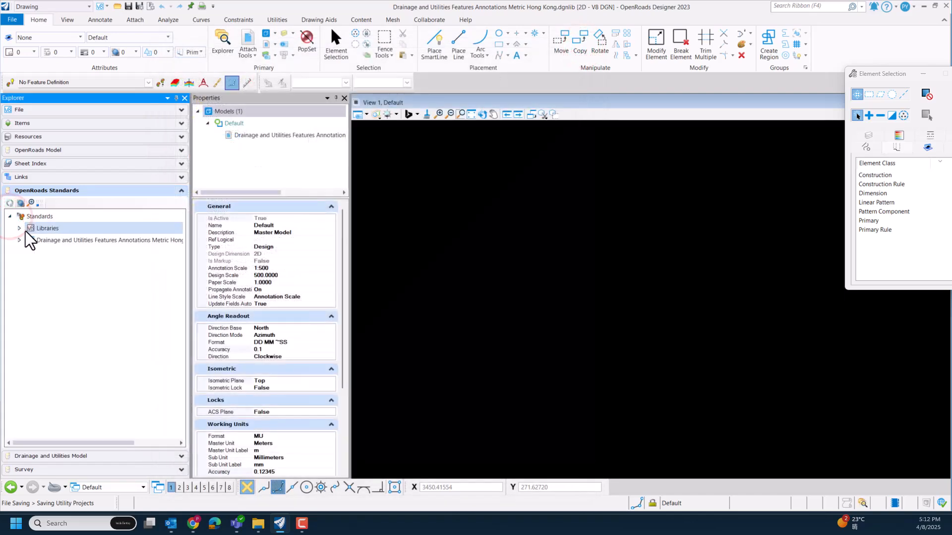
left_click(20, 239)
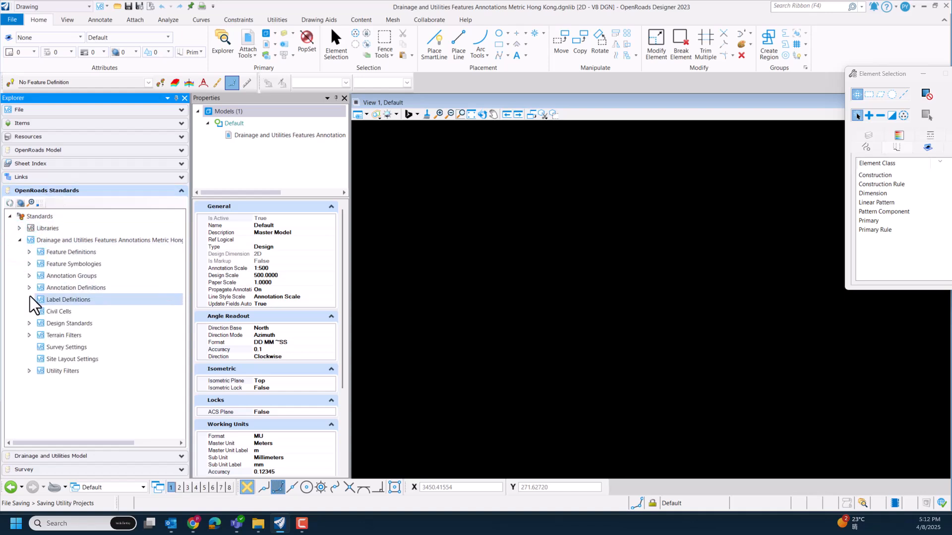
left_click(30, 263)
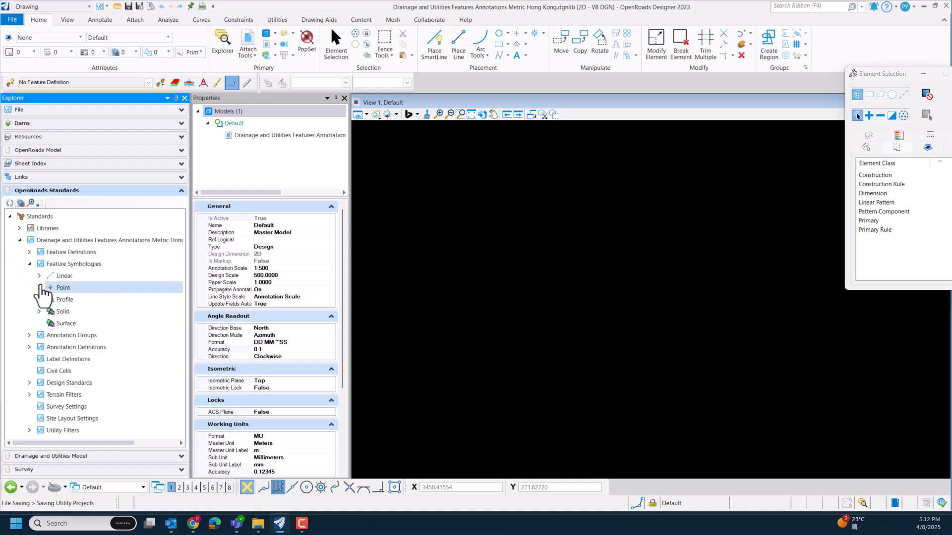
left_click(39, 287)
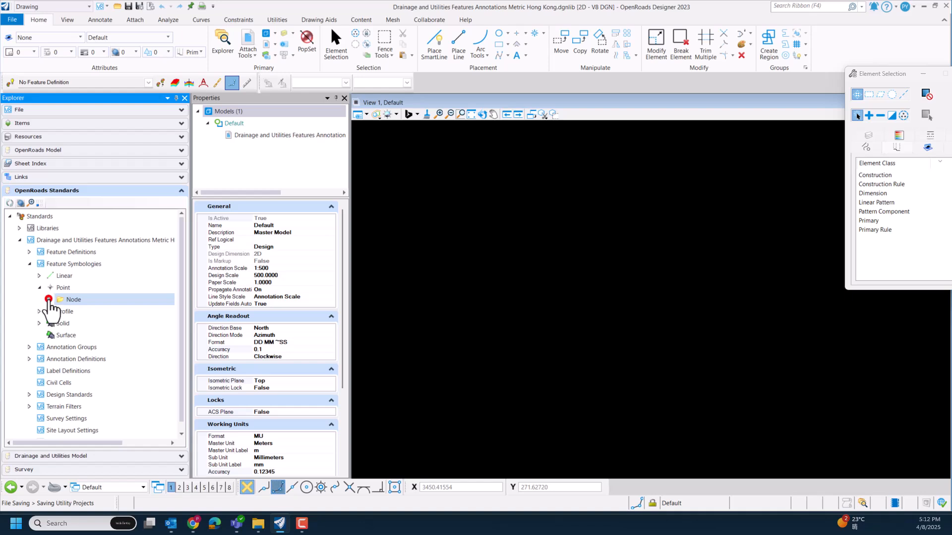
left_click(49, 300)
scroll(87, 280, "down", 1)
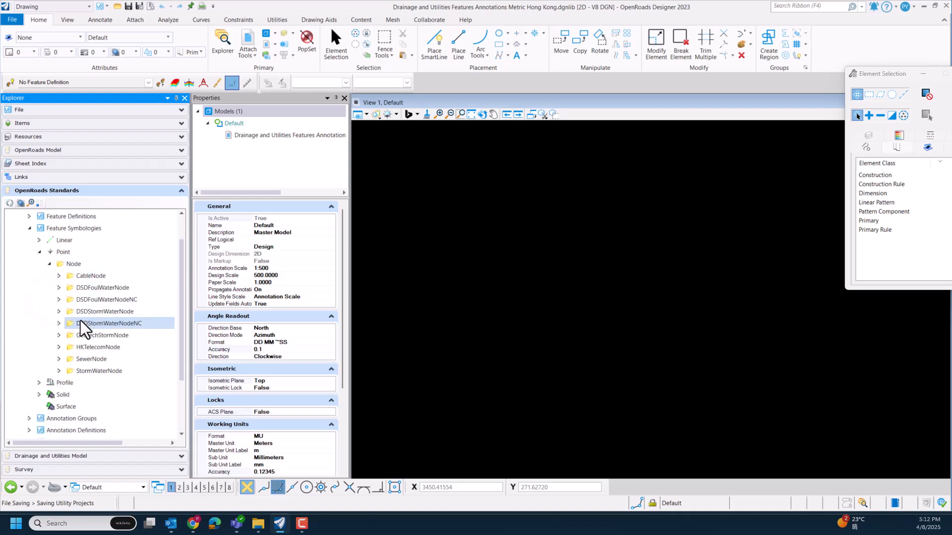
left_click(59, 347)
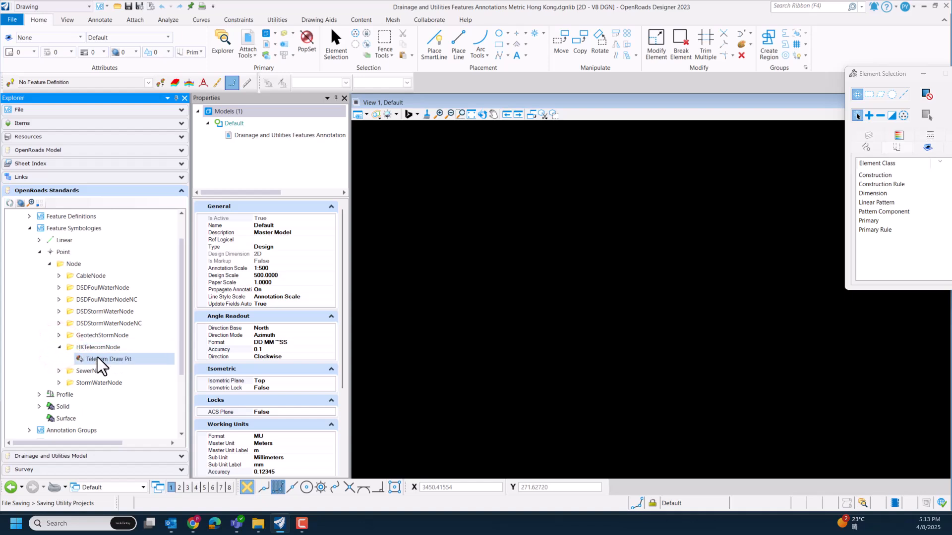
Step: Check the plan and 3D element templates assigned to the Telecom Draw Pit point feature symbology
left_click(129, 359)
right_click(129, 361)
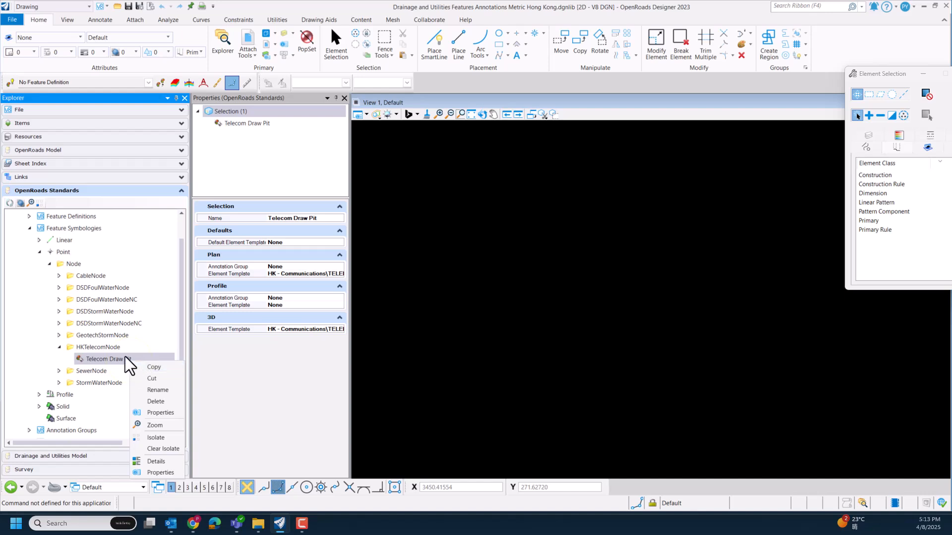
left_click(111, 346)
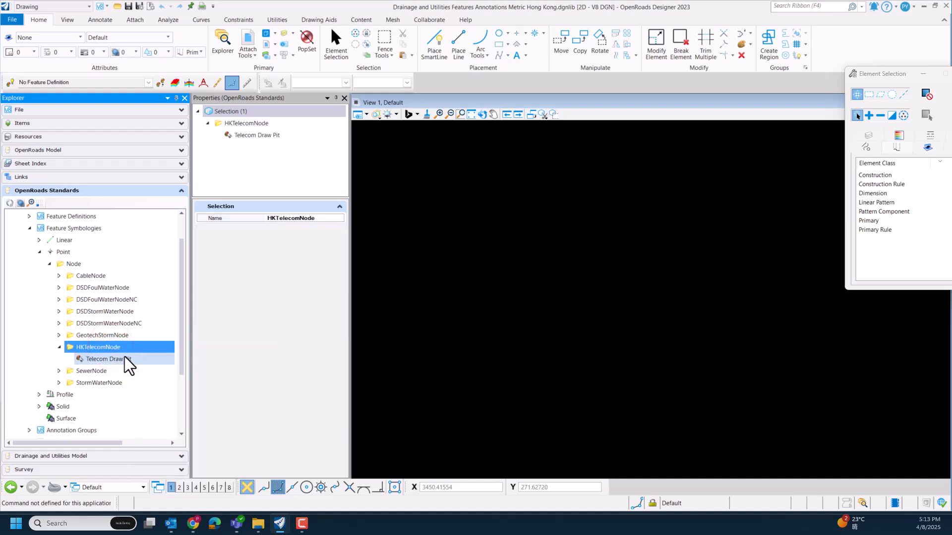
left_click(124, 357)
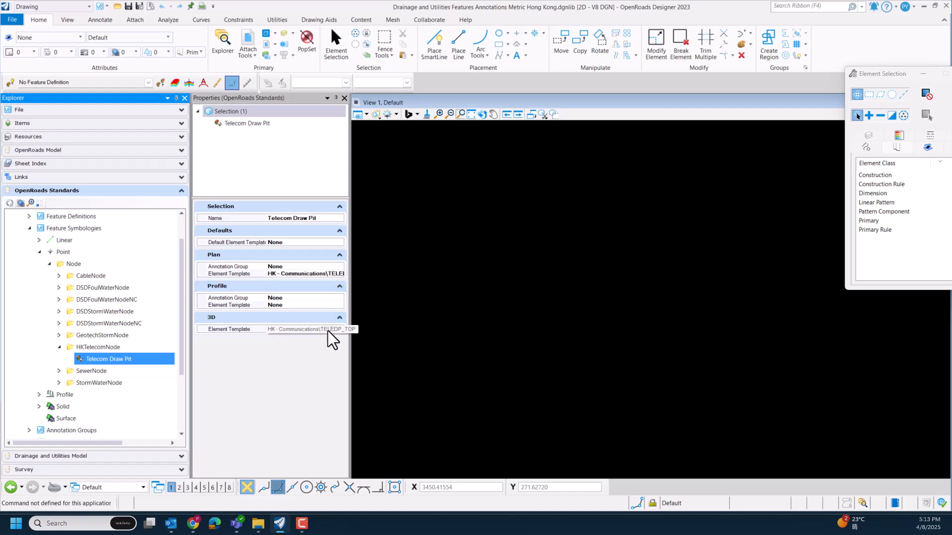
Step: Check the top and bottom templates of the Telecom Draw Pit solid feature symbology in the HKTelecomNode folder under Node
left_click(39, 406)
scroll(120, 388, "down", 3)
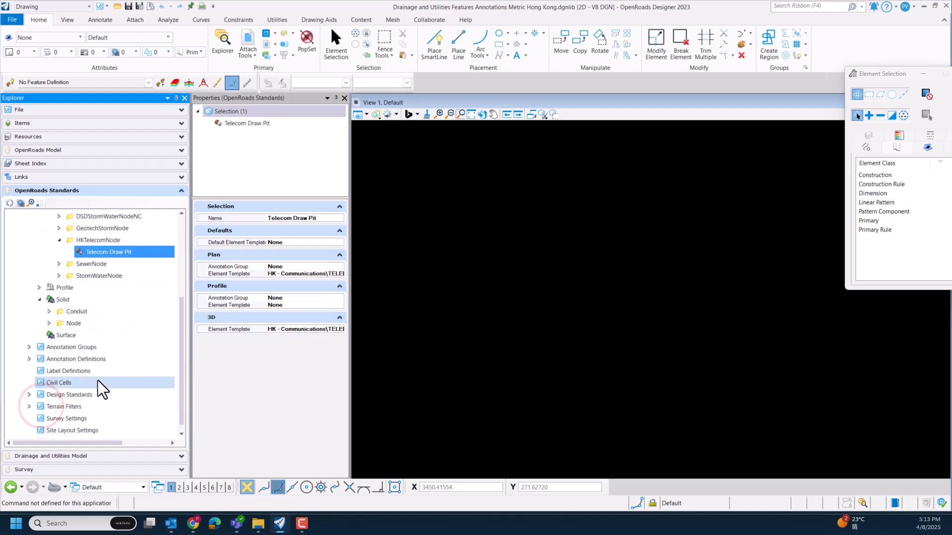
left_click(50, 323)
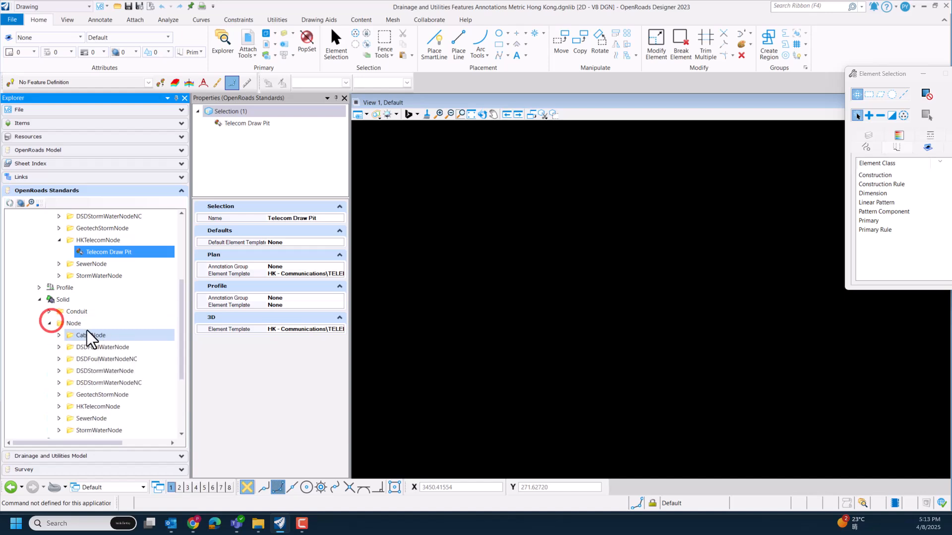
scroll(114, 349, "down", 3)
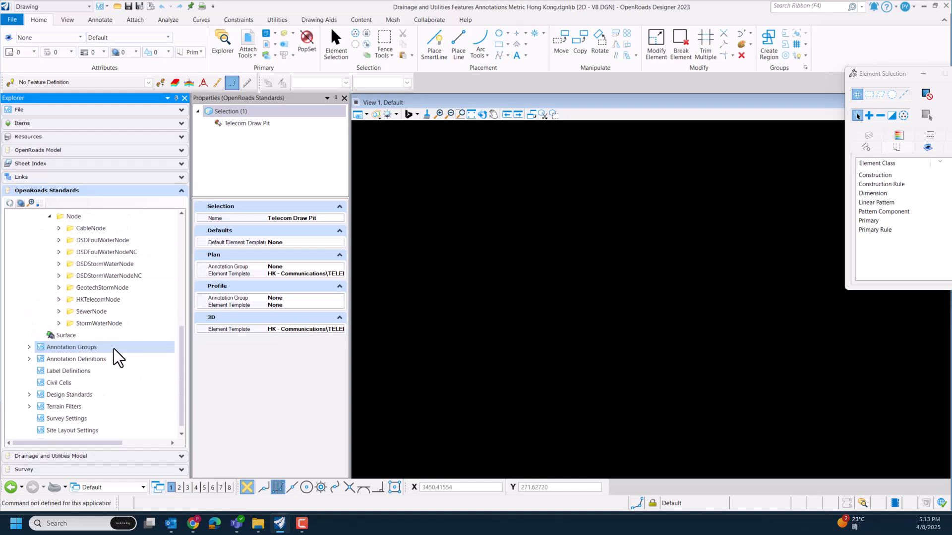
left_click(59, 300)
left_click(114, 312)
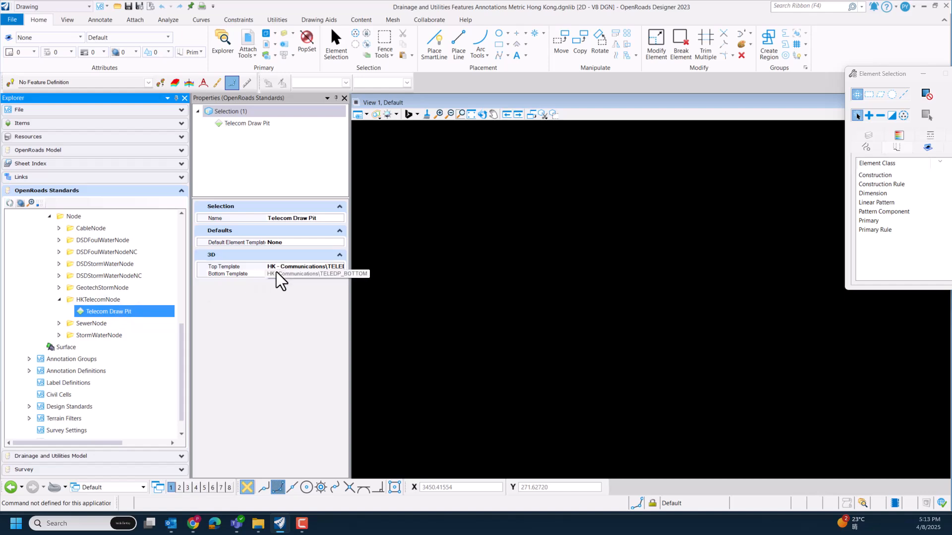
Step: Show the properties of the Telecom Draw Pit feature definition in HK Telecom Nodes under the Drainage and Utilities CommunicationsNode folder
scroll(99, 331, "up", 3)
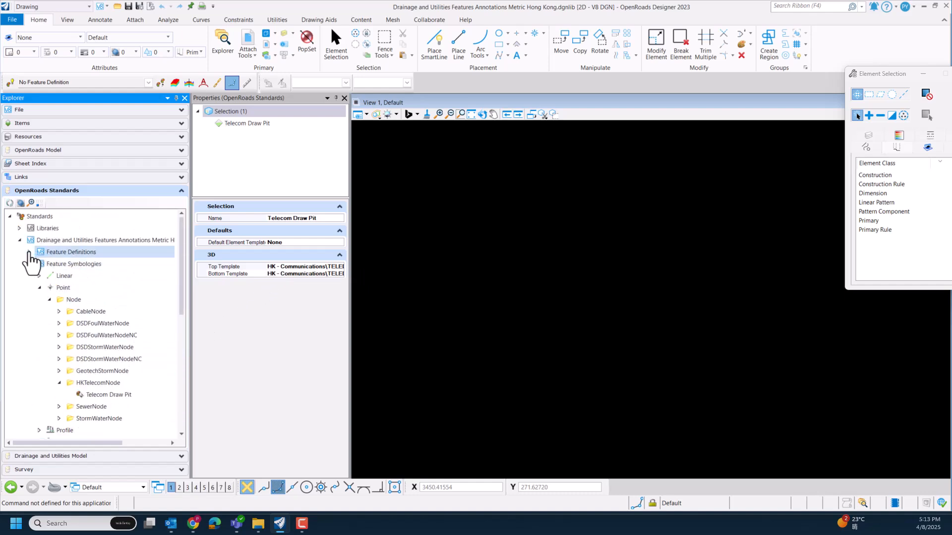
left_click(28, 252)
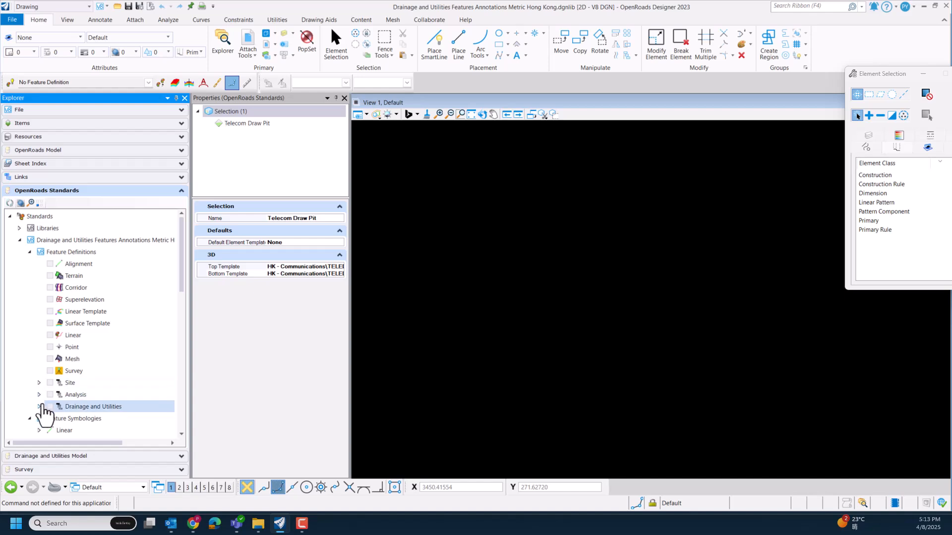
left_click(39, 405)
scroll(85, 354, "down", 3)
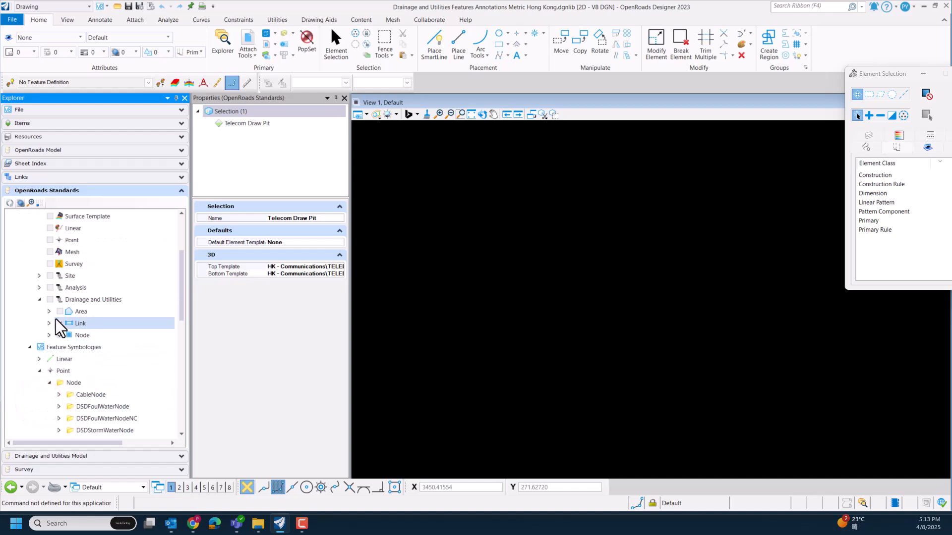
left_click(55, 335)
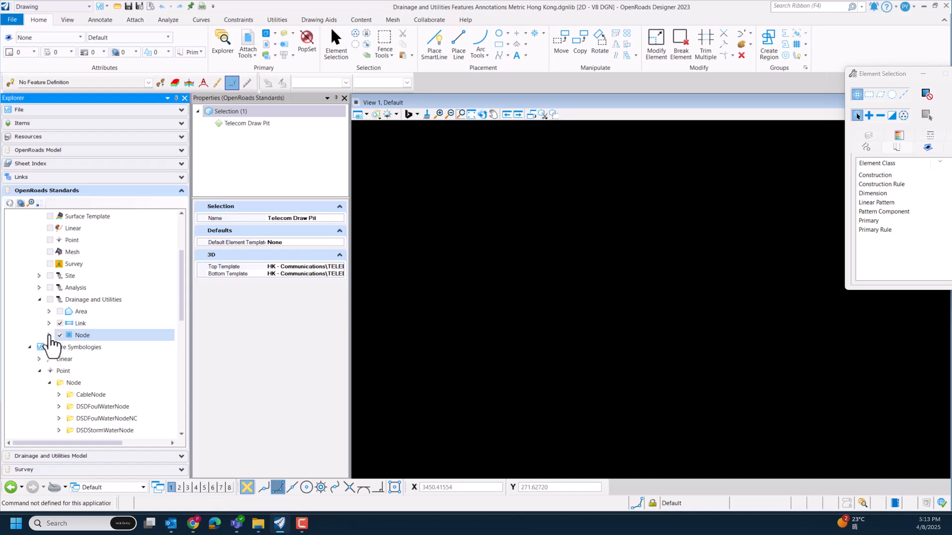
left_click(49, 335)
scroll(77, 336, "down", 2)
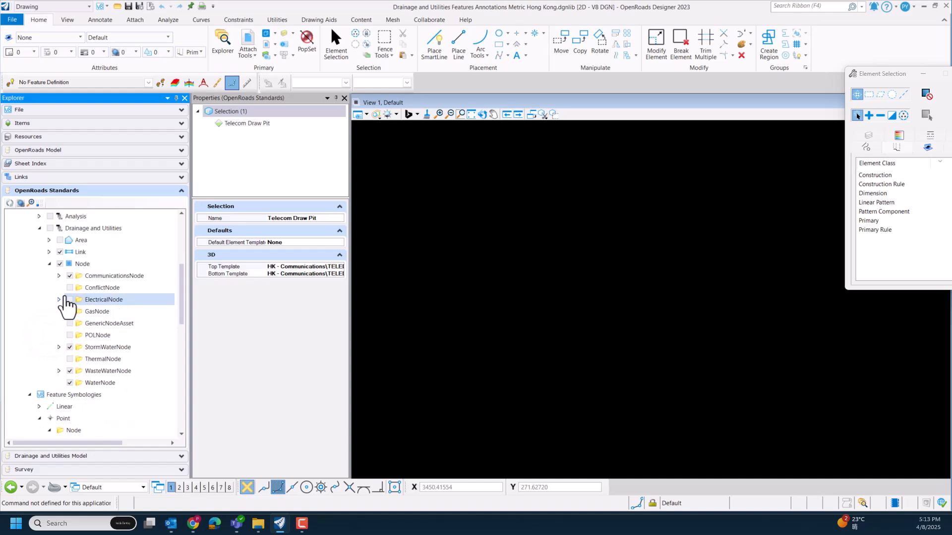
left_click(59, 276)
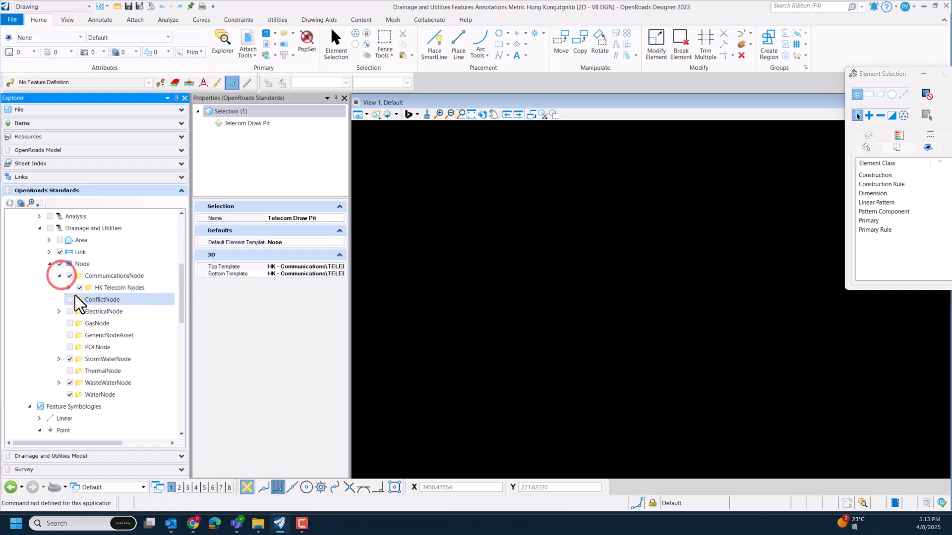
left_click(69, 288)
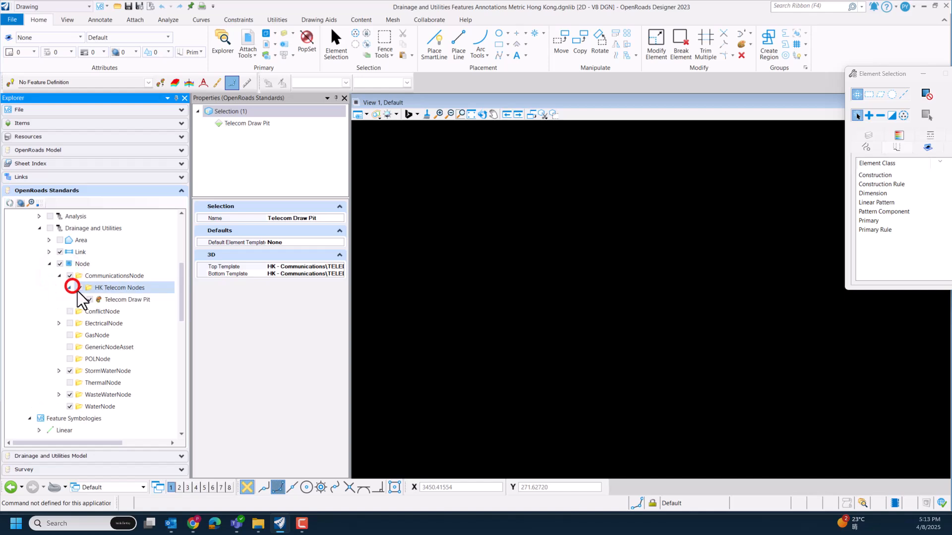
left_click(135, 300)
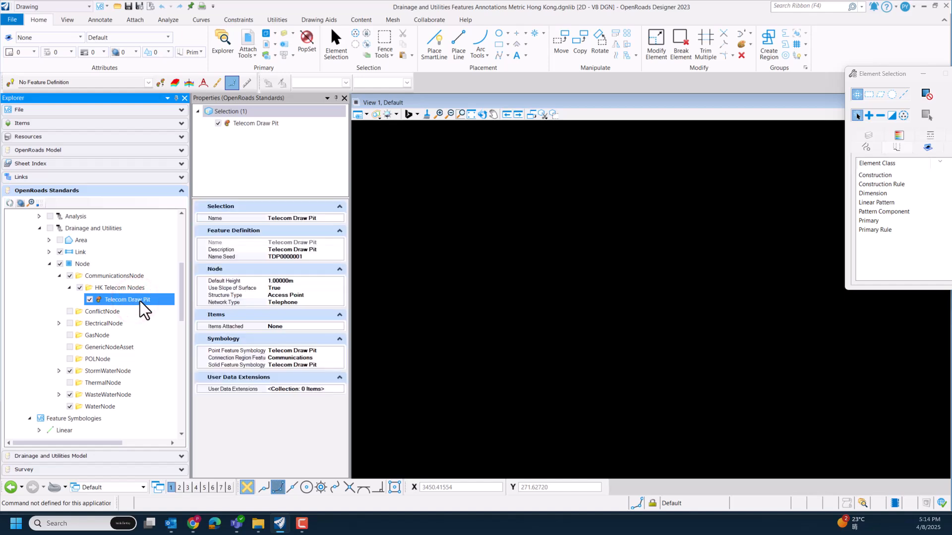